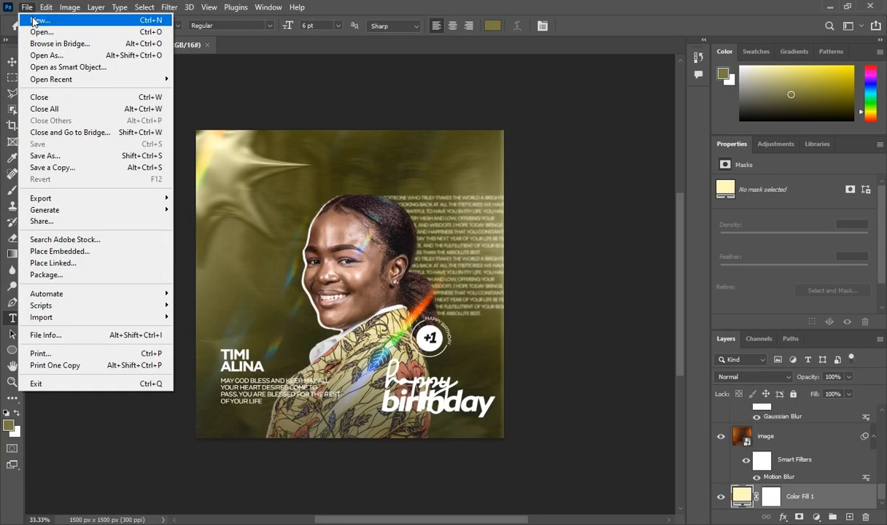
Open the New Document dialog showing the 5 x 5 inch, 300 ppi RGB 16-bit preset
click(36, 20)
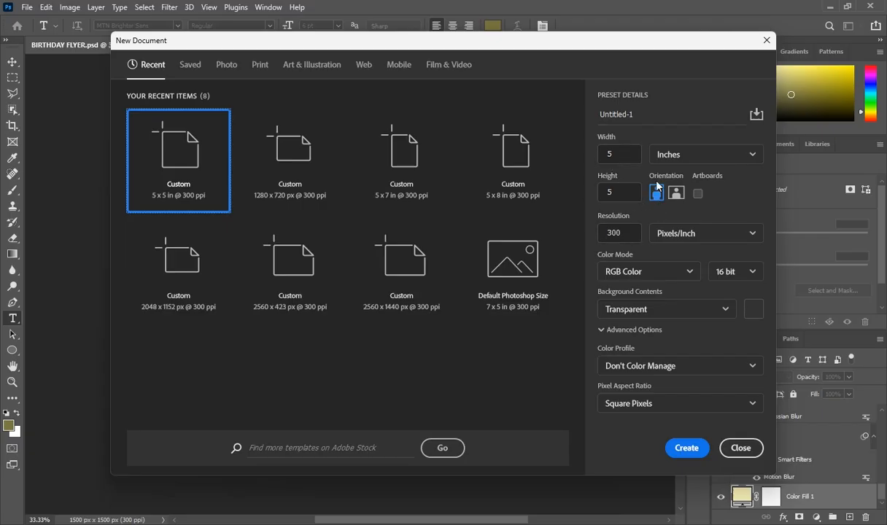
Create the 5 x 5 in, 300 ppi canvas with an olive #7a7743 Solid Color layer and an empty layer above
click(684, 452)
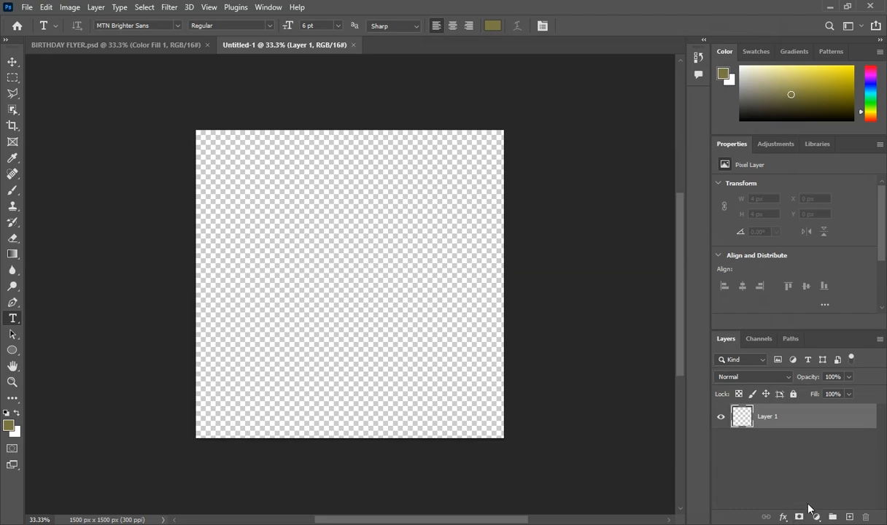
click(816, 516)
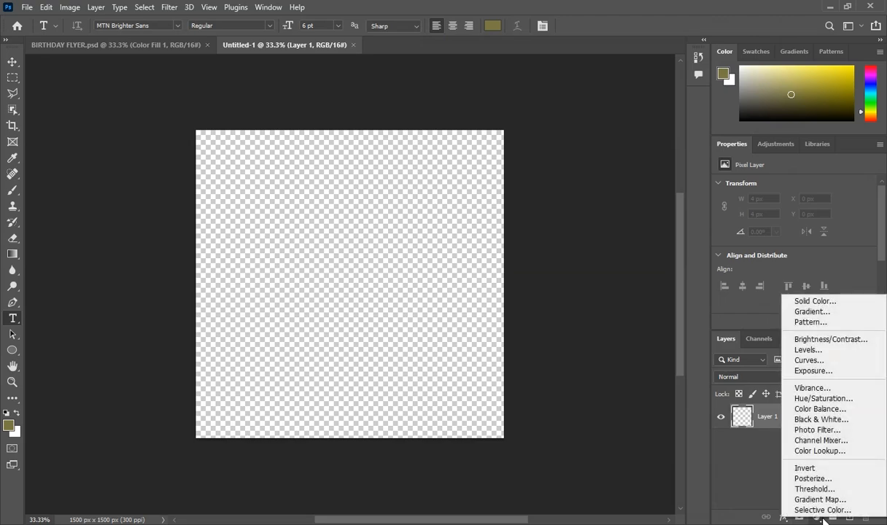
click(811, 300)
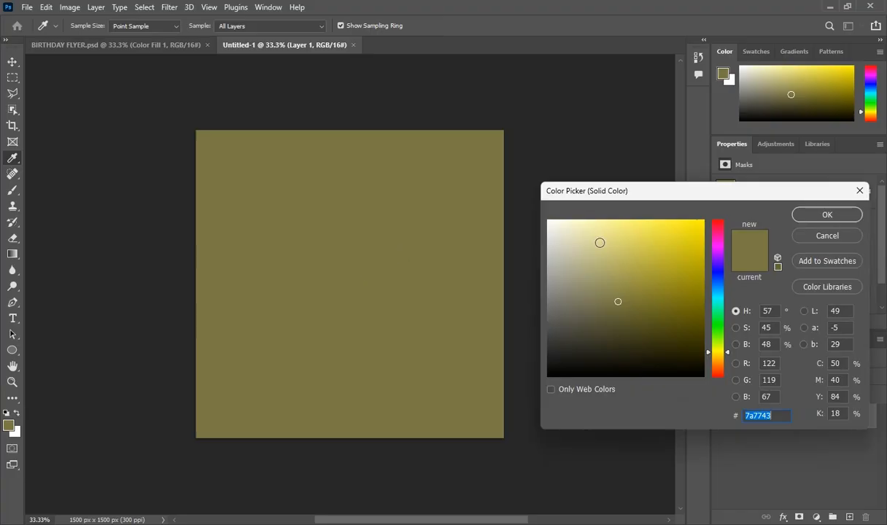
click(800, 216)
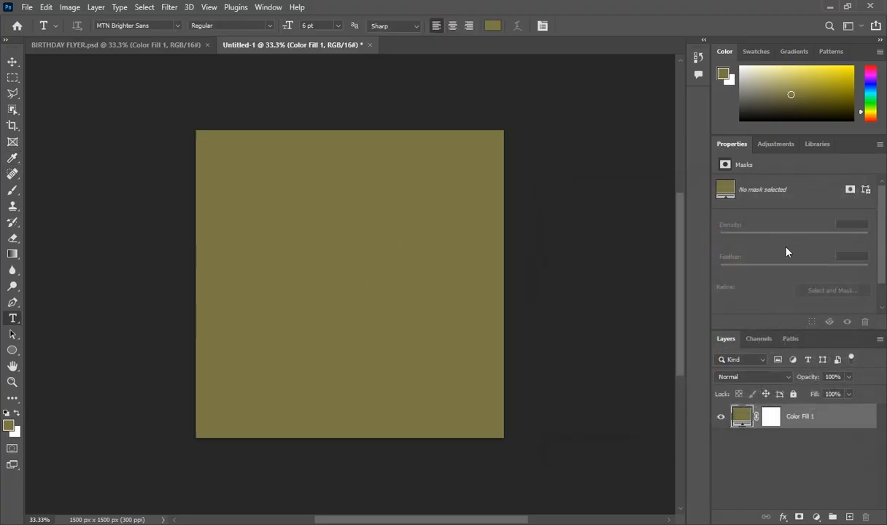
click(848, 516)
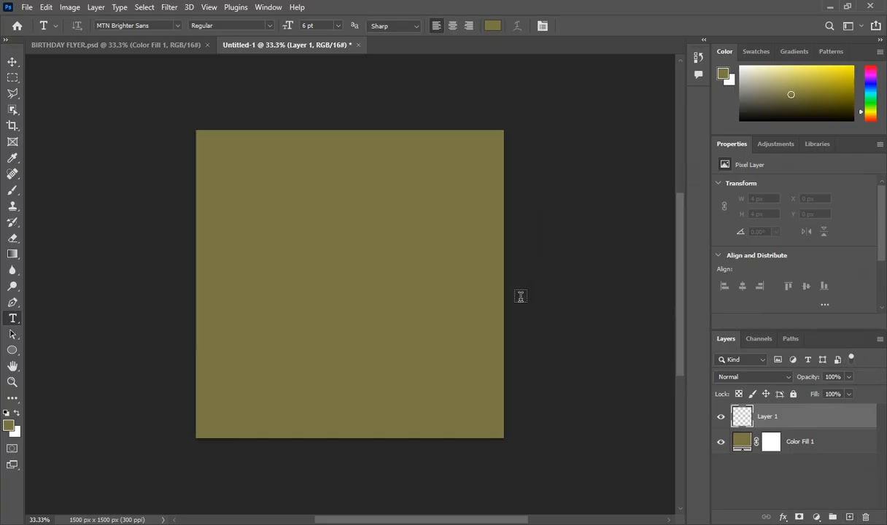
Drag BACKGROUND.jpg into the document and scale it to about 1563 × 1954 px to cover the canvas
key(alt+Tab)
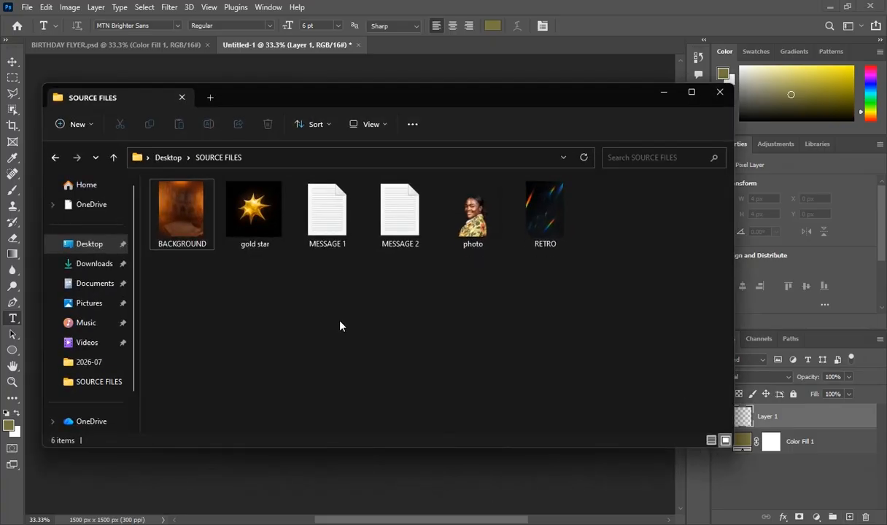
click(163, 212)
drag(163, 212, 475, 493)
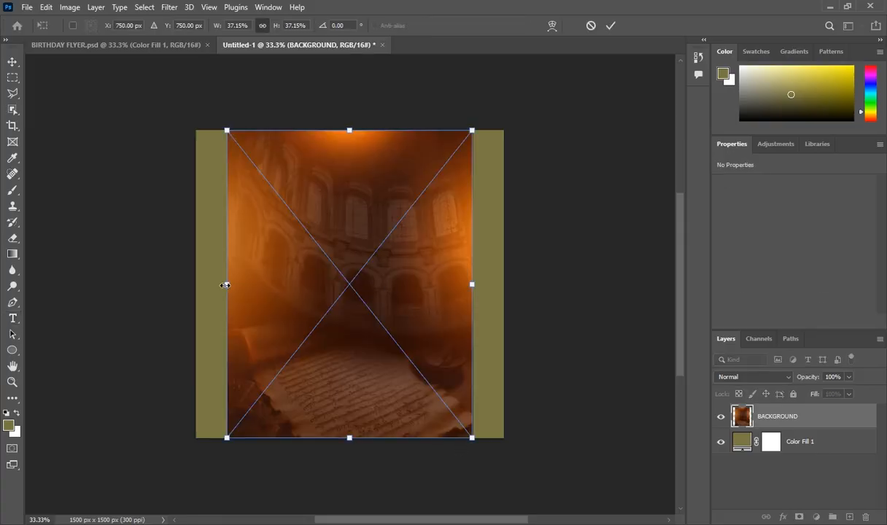
drag(226, 286, 159, 283)
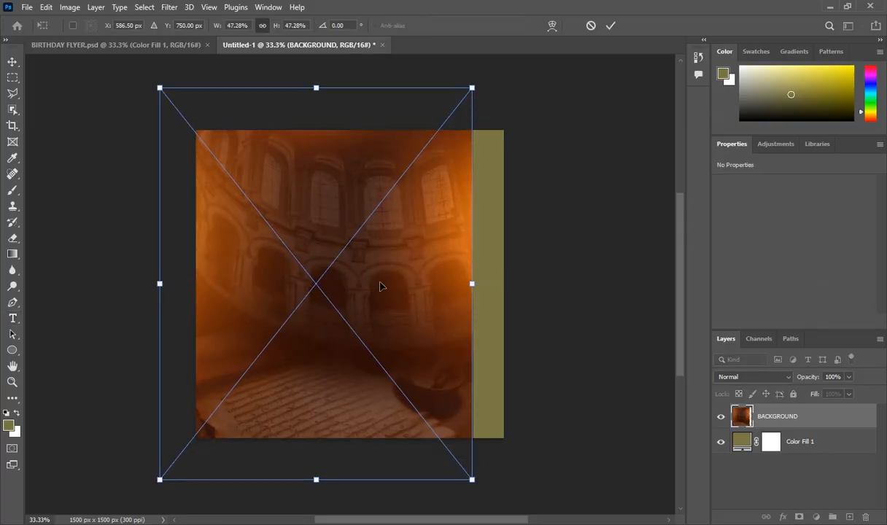
drag(379, 286, 436, 292)
drag(504, 283, 511, 283)
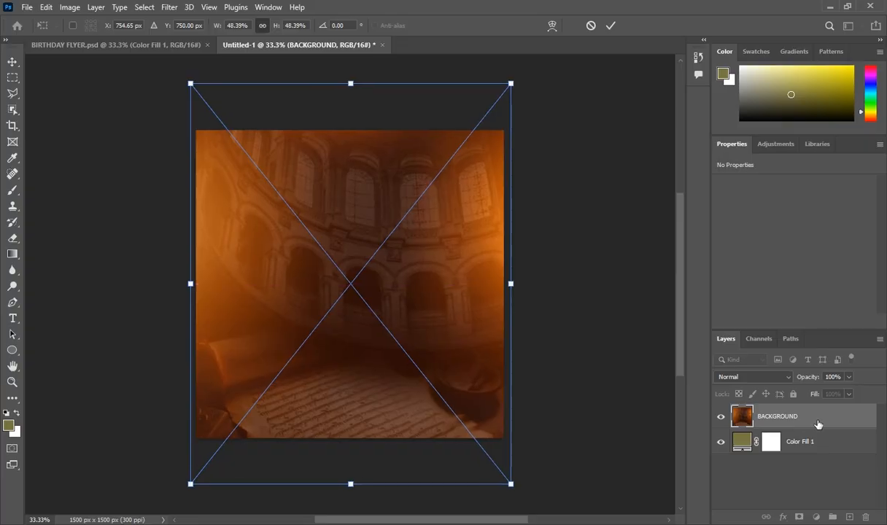
key(Return)
key(t)
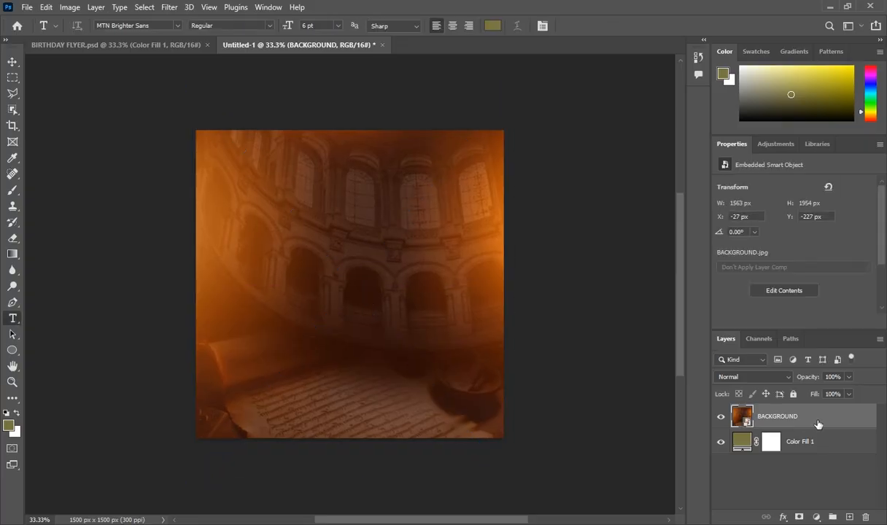
Set the BACKGROUND layer's blend mode to Luminosity
click(754, 377)
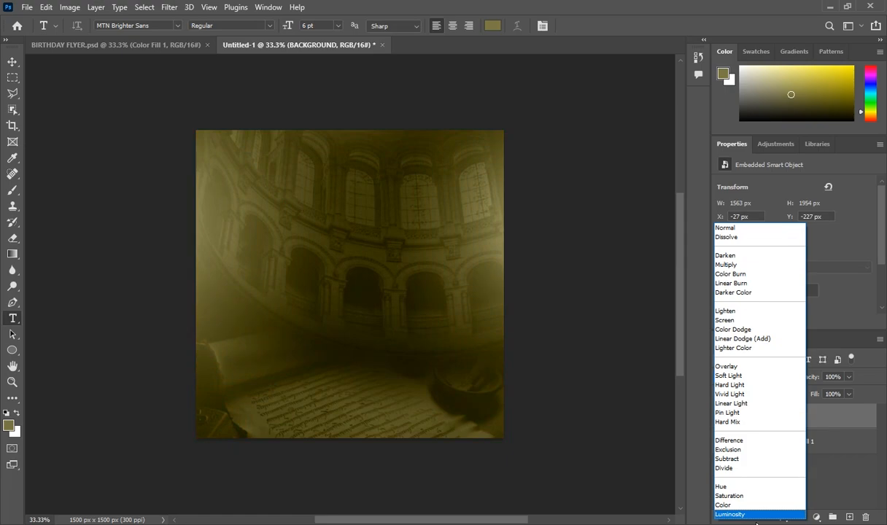
click(756, 521)
click(736, 376)
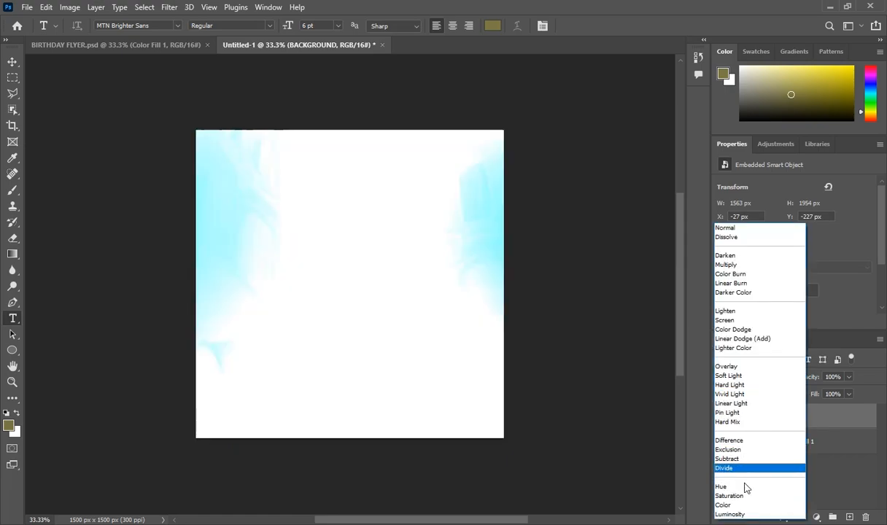
click(744, 514)
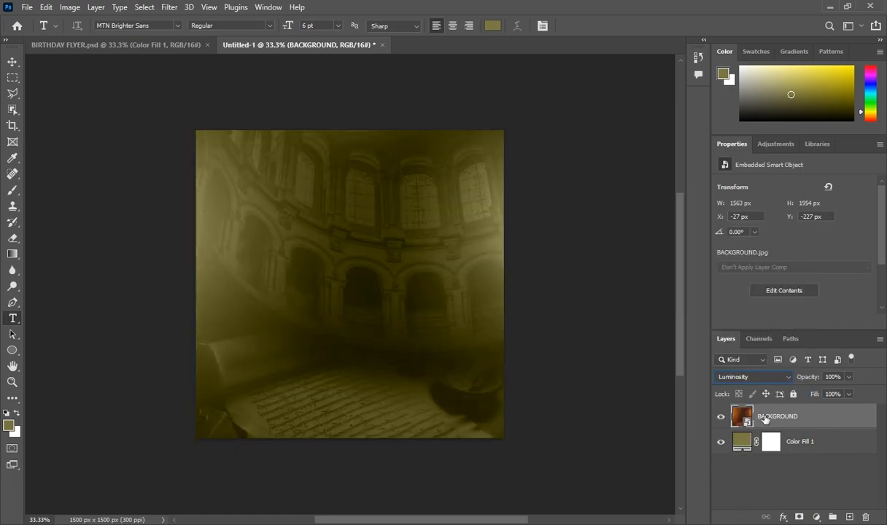
Apply a 0°, 43-pixel Motion Blur to BACKGROUND and add an empty layer above it
click(166, 7)
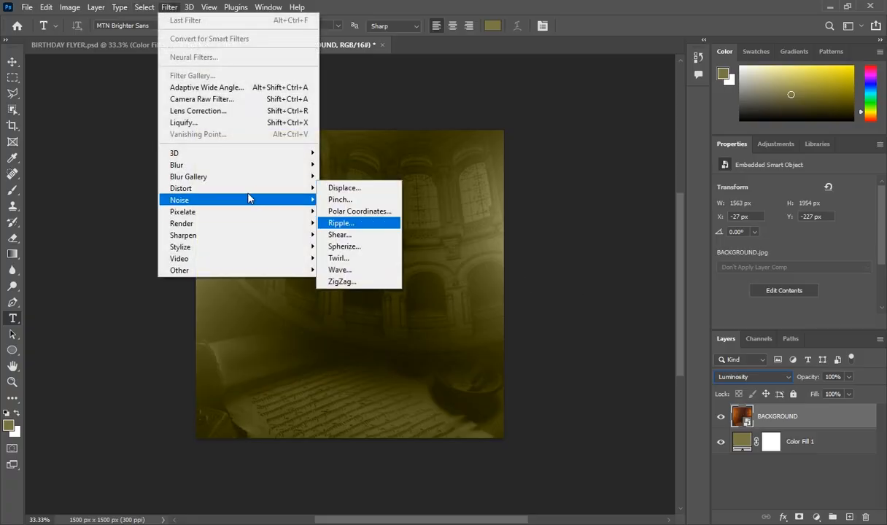
mouse_move(234, 166)
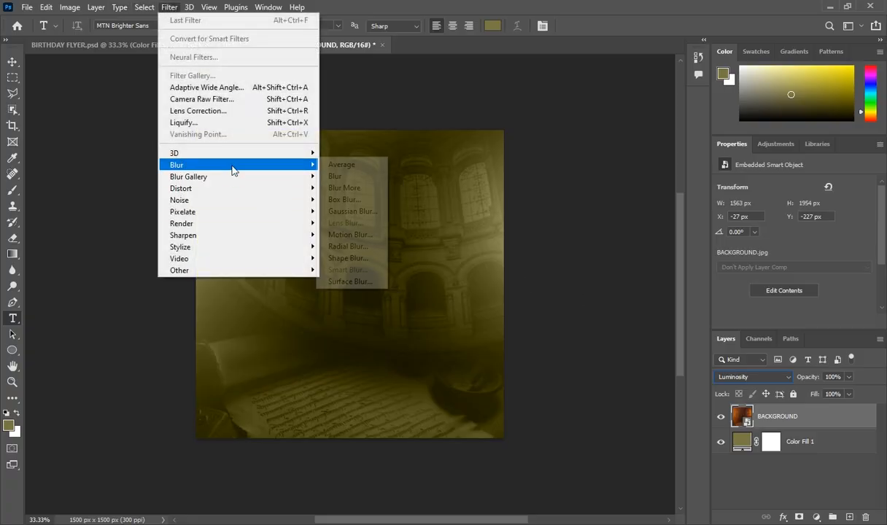
click(349, 234)
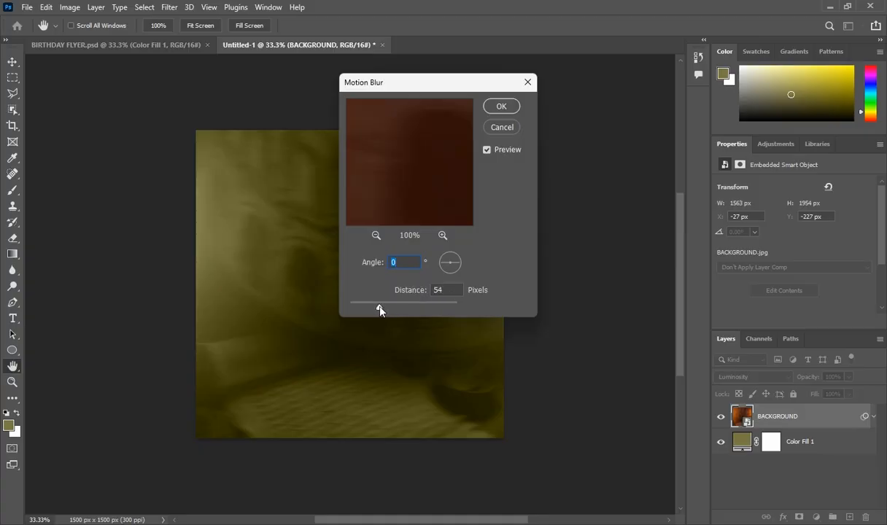
drag(379, 305, 374, 306)
key(Tab)
click(499, 107)
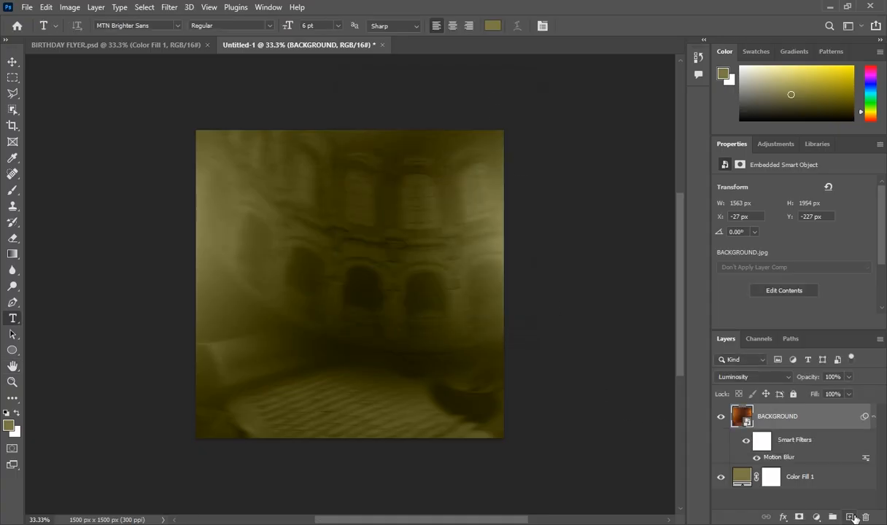
click(850, 517)
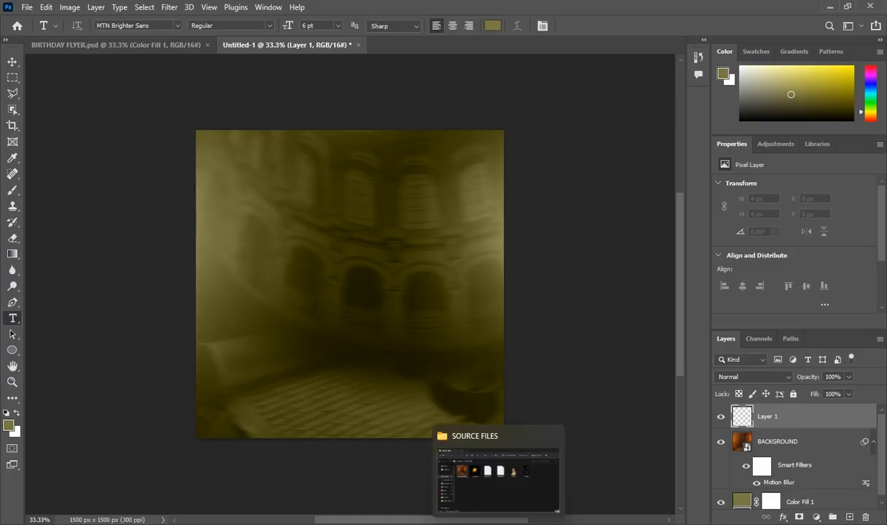
Drag the gold star image from the source files into the document and commit its placement
click(474, 520)
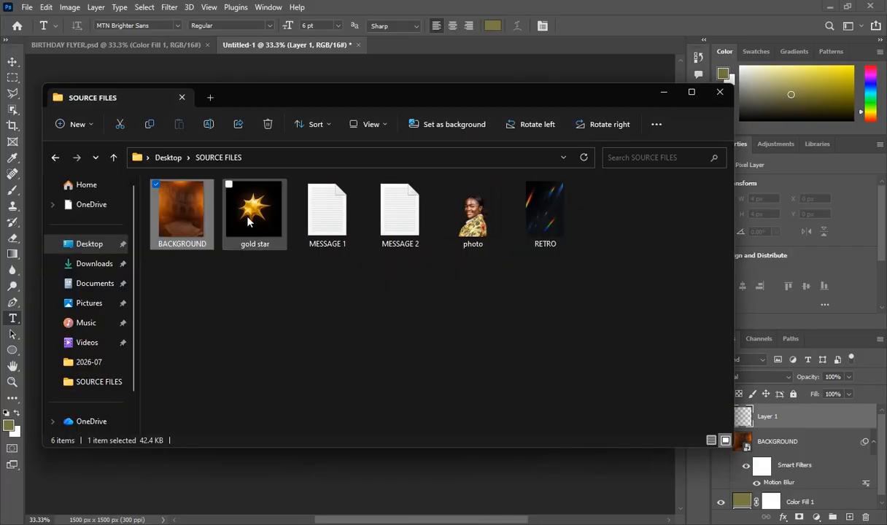
drag(247, 221, 467, 472)
key(Return)
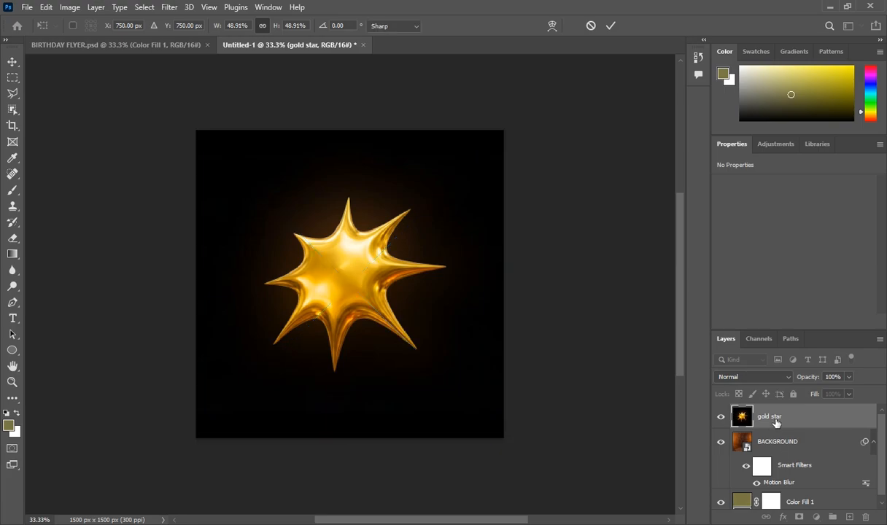
key(t)
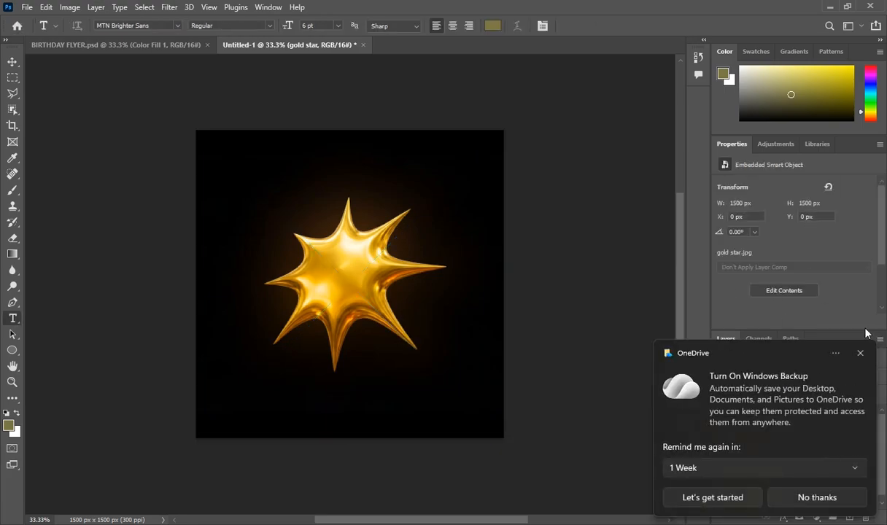
Convert the gold star to a pixel layer and remove its black background
click(863, 354)
scroll(771, 252, down, 1)
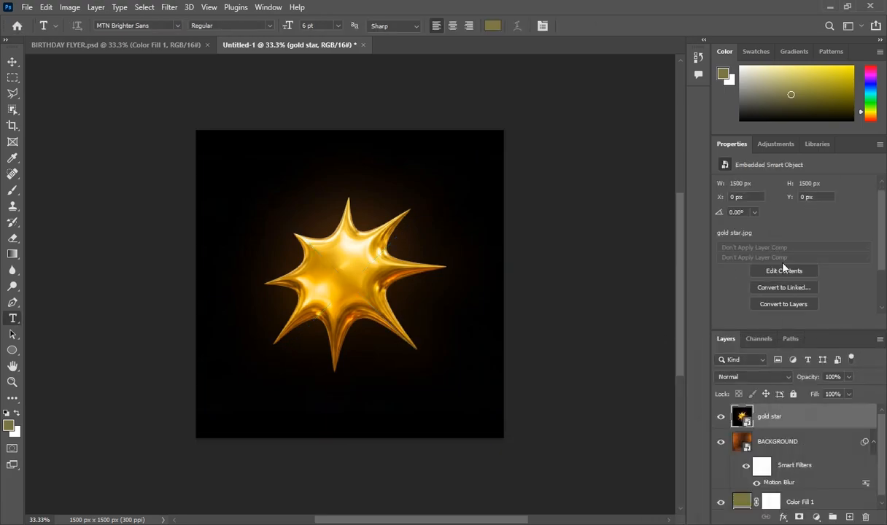
click(786, 305)
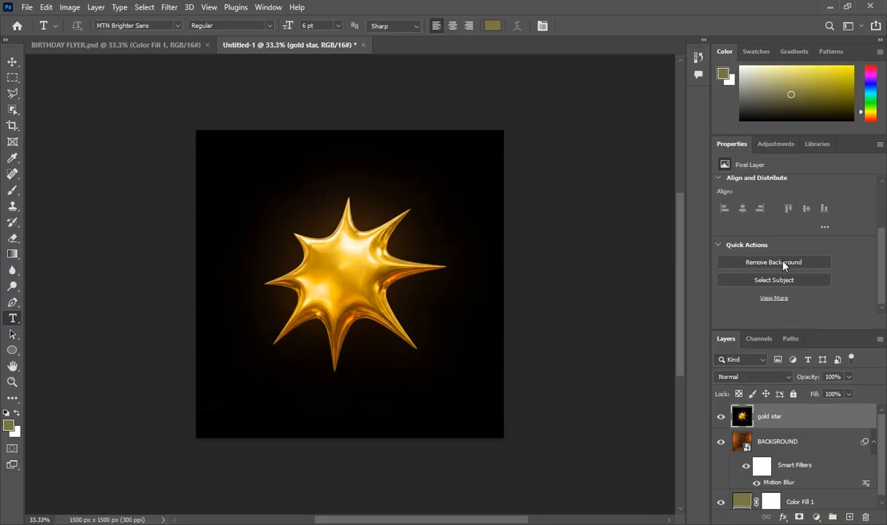
click(783, 261)
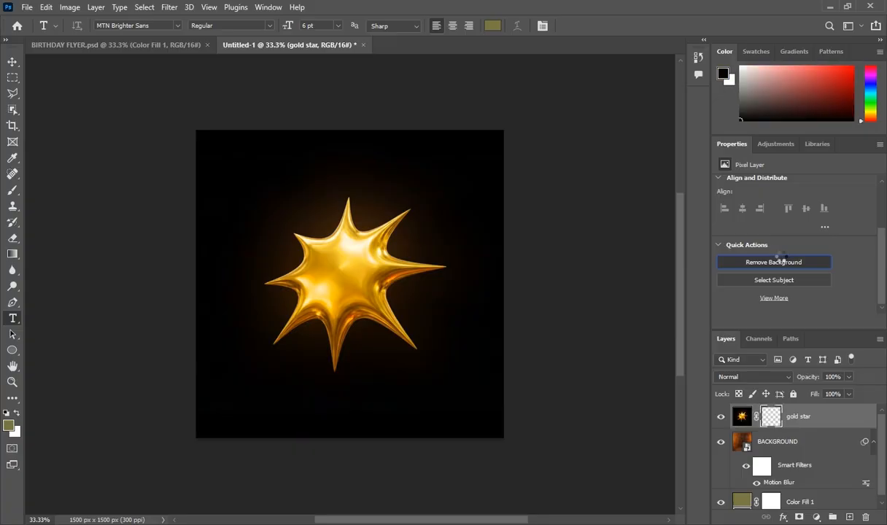
Enlarge the gold star and move it into the top-left corner
click(744, 418)
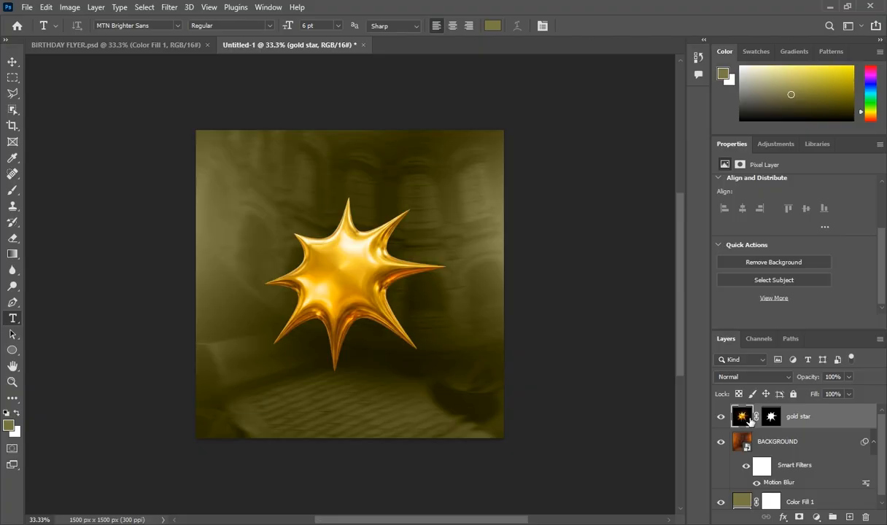
key(ctrl+t)
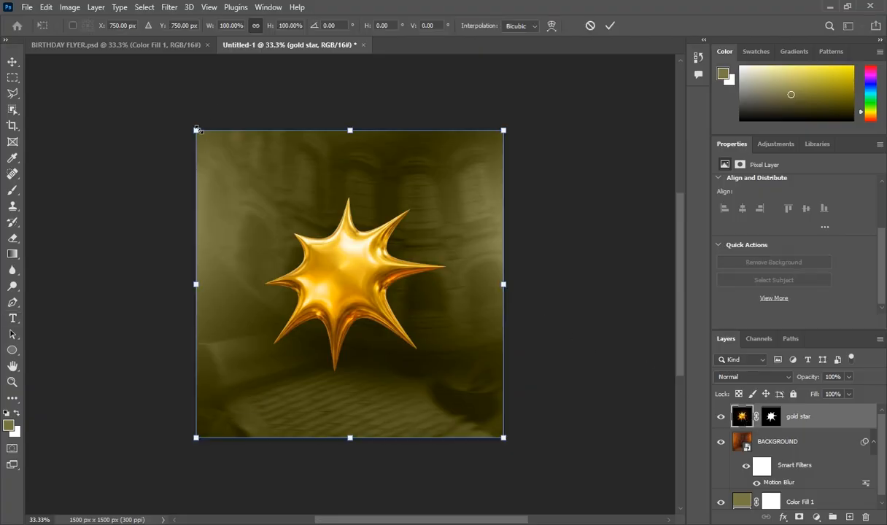
drag(194, 129, 138, 73)
drag(302, 241, 208, 159)
key(Return)
key(t)
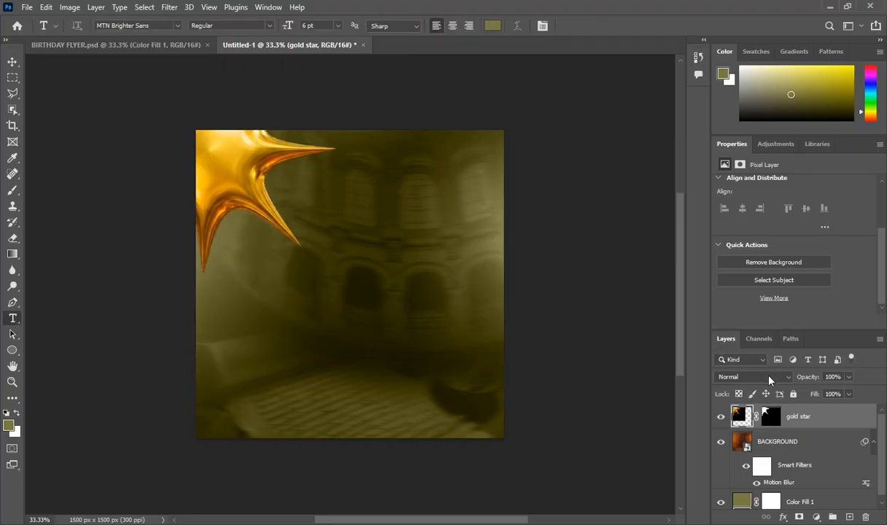
Set the gold star to Luminosity blend mode and convert it to a smart object
click(770, 377)
click(729, 492)
right_click(810, 418)
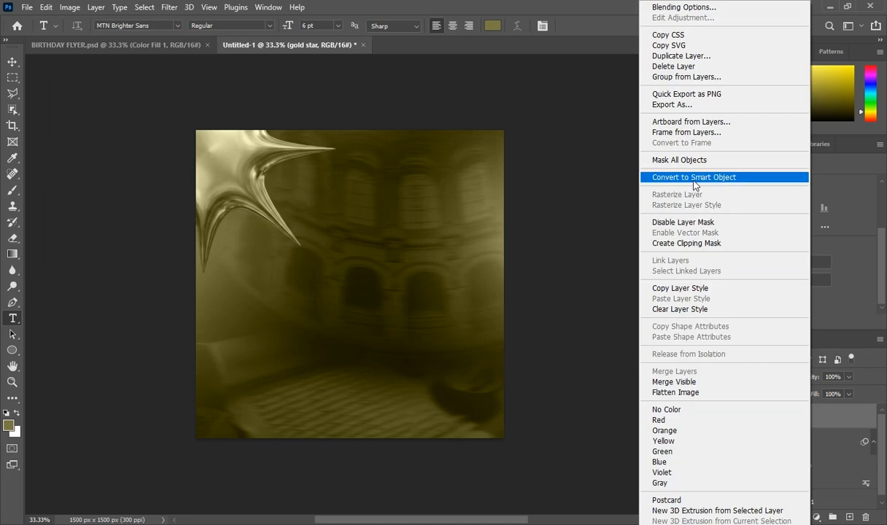
click(657, 173)
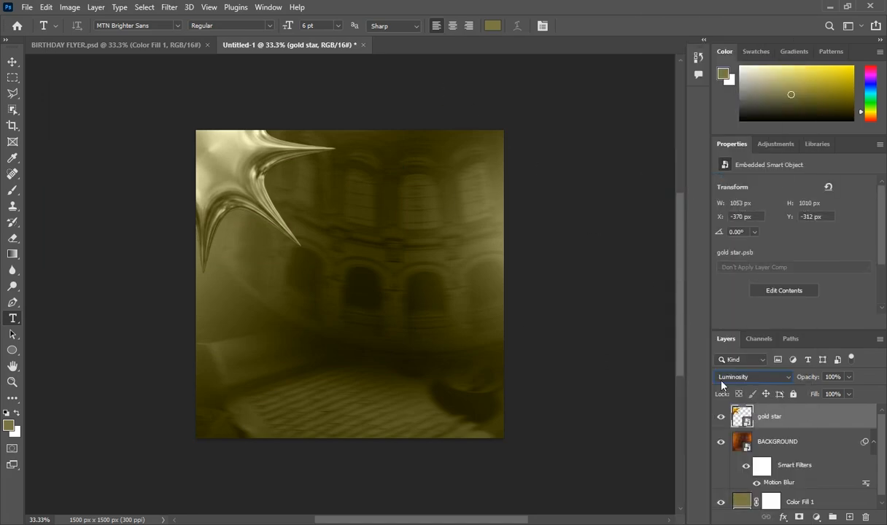
Apply a 61-pixel Motion Blur to the gold star and return to the SOURCE FILES folder
click(165, 10)
mouse_move(222, 165)
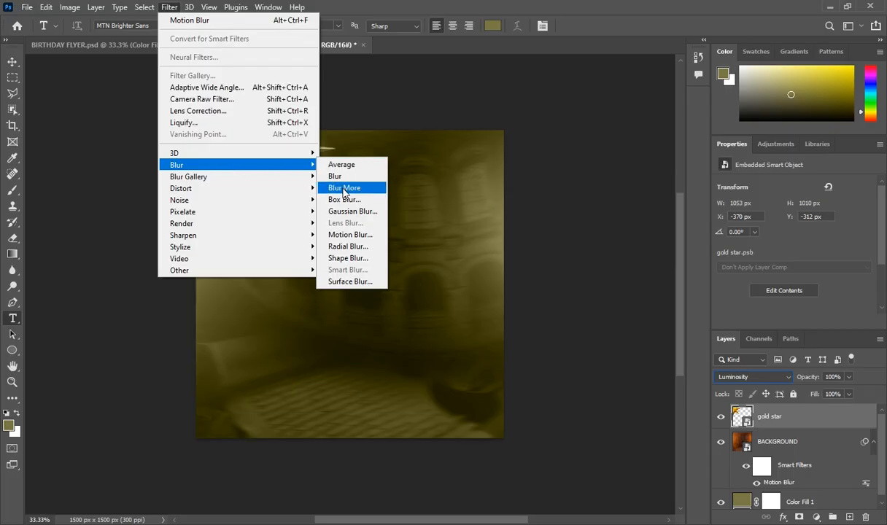
click(346, 235)
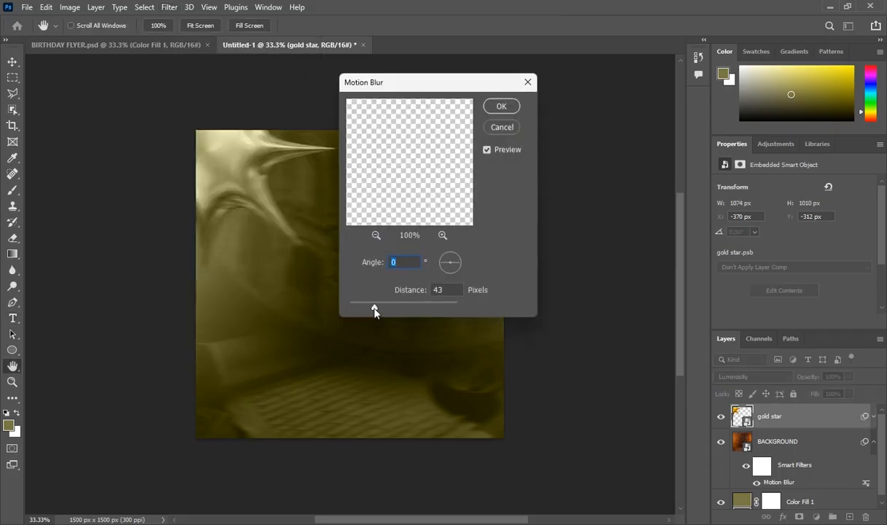
mouse_move(374, 312)
mouse_down()
mouse_move(393, 310)
mouse_move(381, 312)
mouse_up()
click(500, 107)
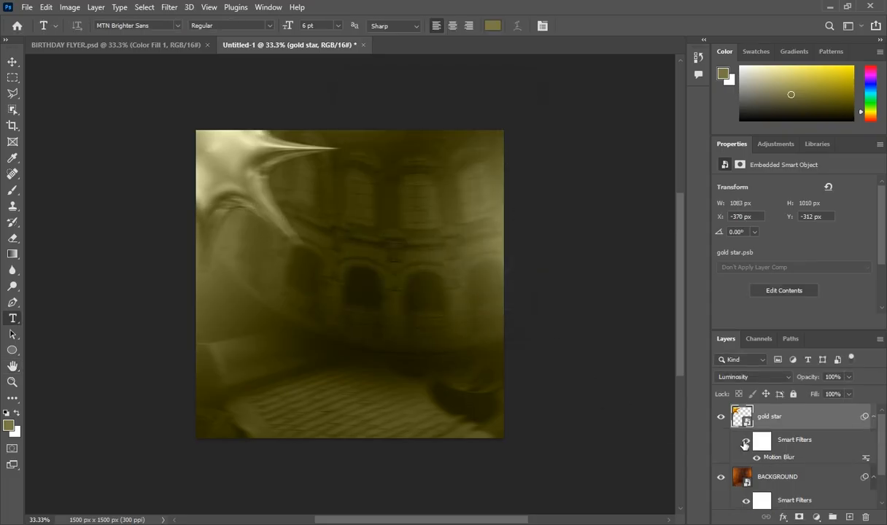
key(alt+Tab)
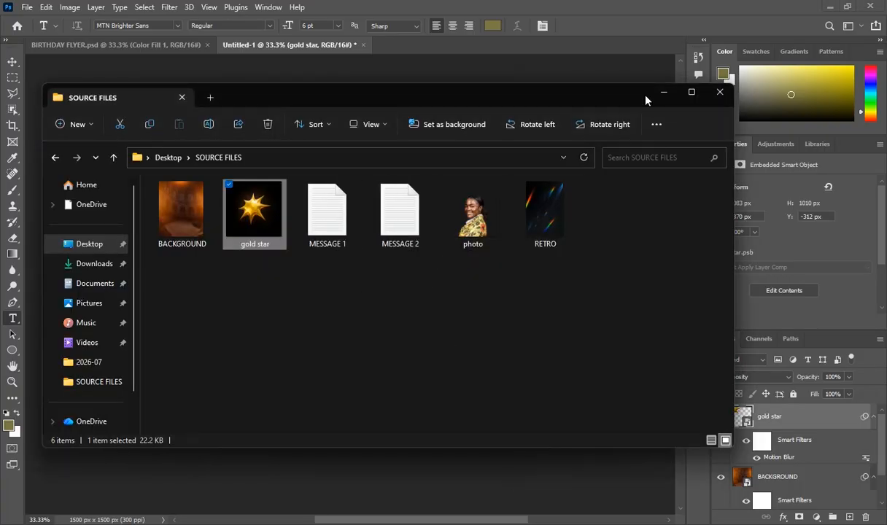
Start a text layer on the canvas and copy all of the message in MESSAGE 1.txt
click(663, 92)
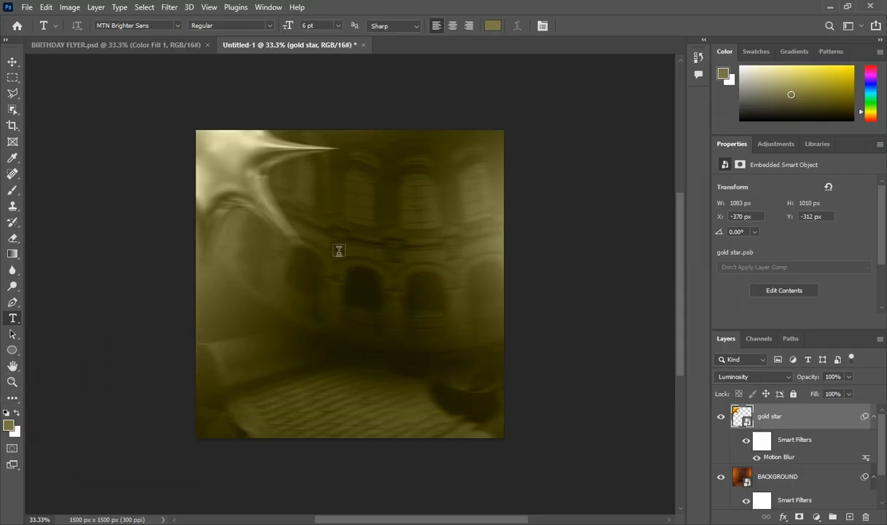
click(322, 236)
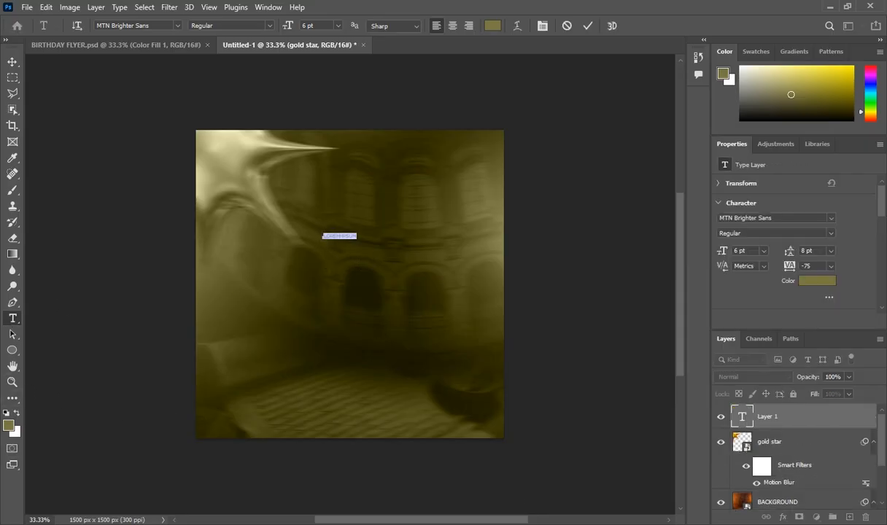
click(501, 523)
click(330, 242)
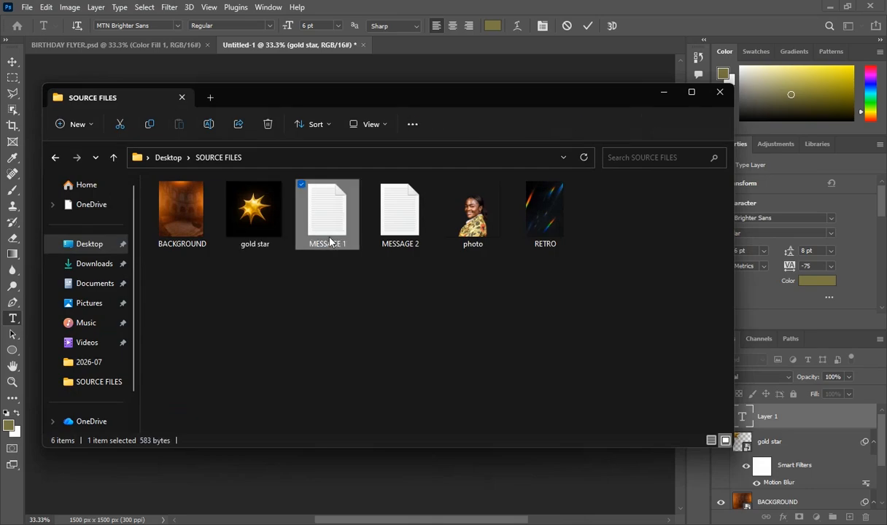
double_click(330, 242)
key(ctrl+a)
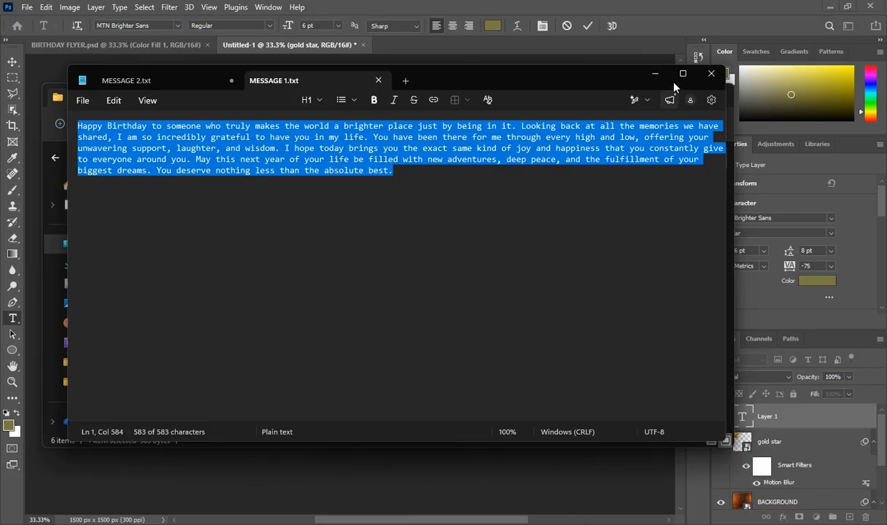
click(711, 73)
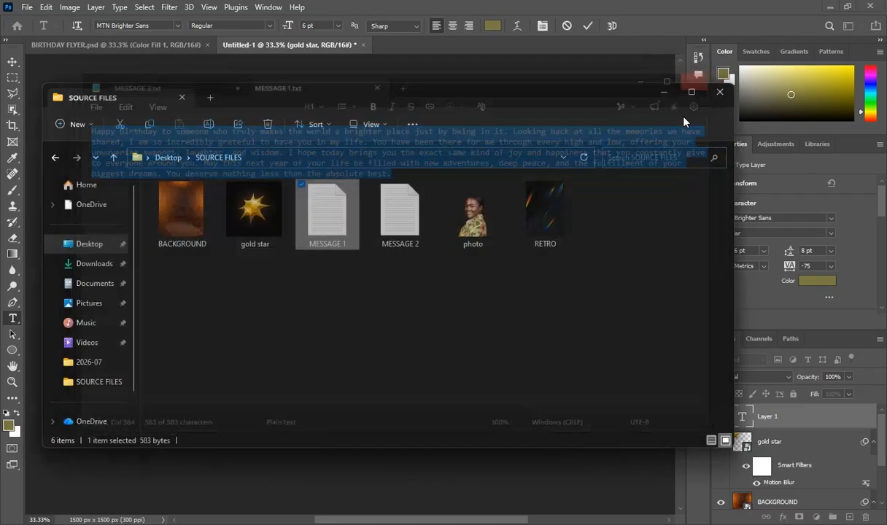
click(665, 92)
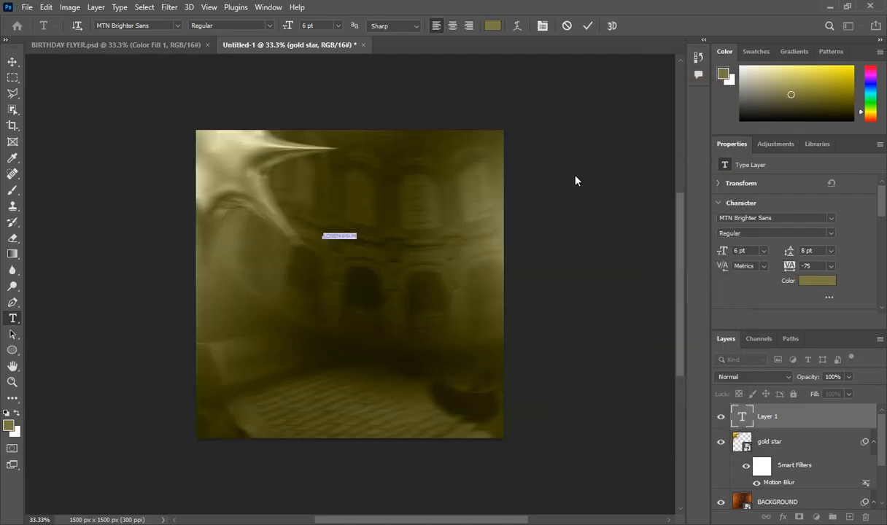
Paste the birthday message, make it Bold, move it toward the upper right, and commit it
right_click(327, 239)
click(347, 284)
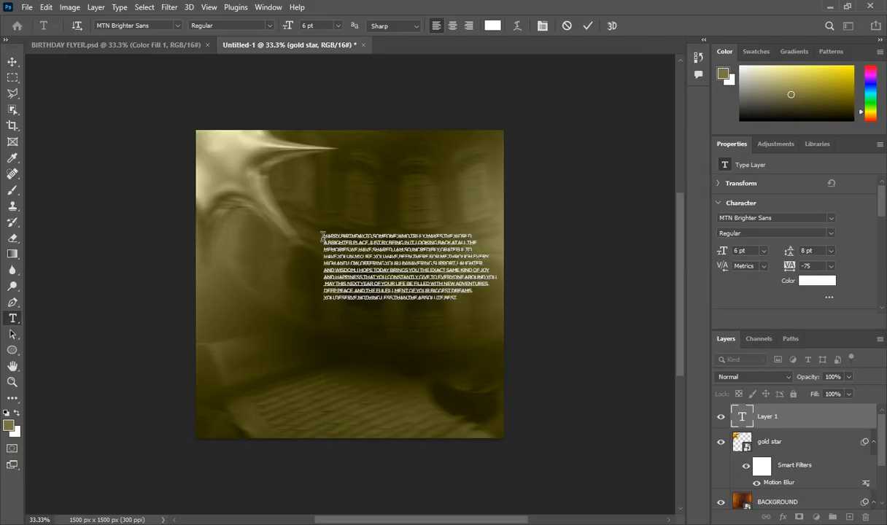
drag(322, 235, 459, 298)
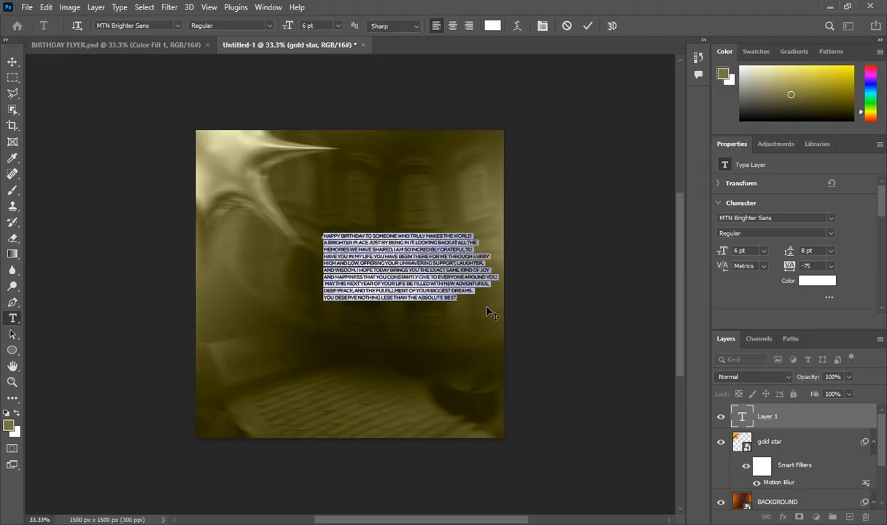
click(831, 235)
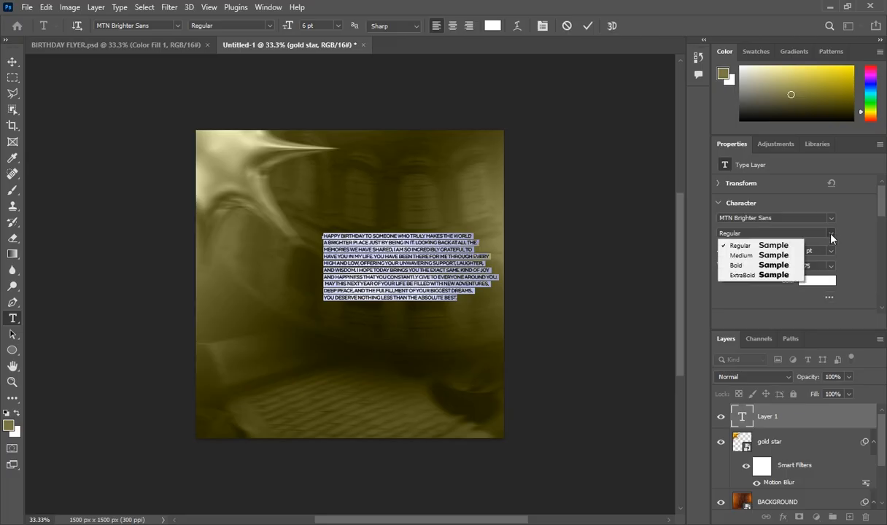
click(767, 265)
drag(376, 346, 421, 313)
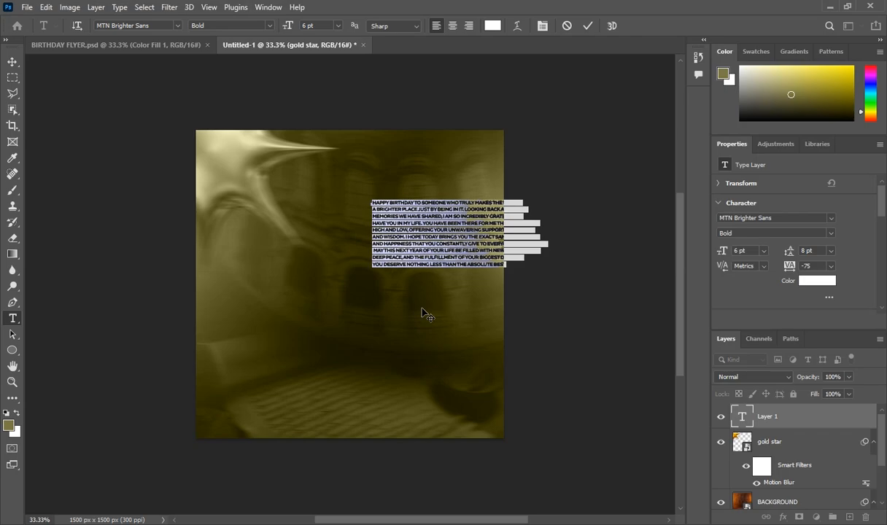
click(772, 414)
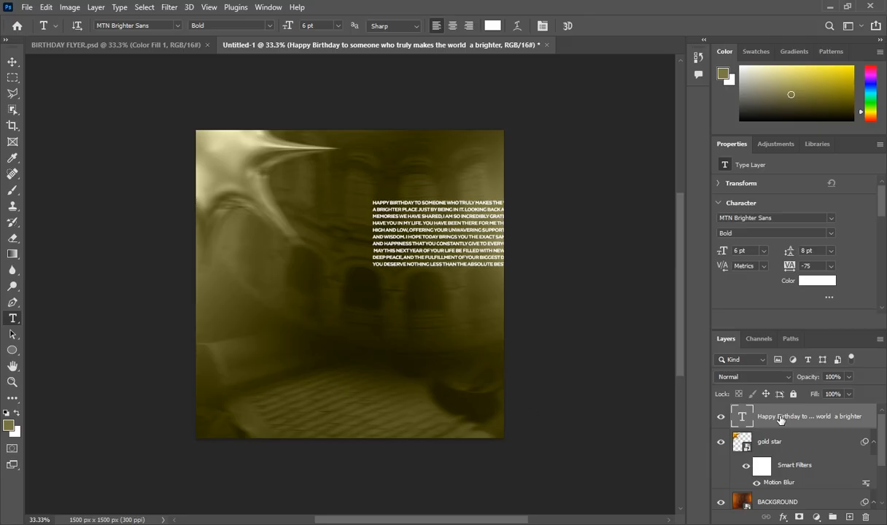
Convert the message to a smart object, apply a 2.5-pixel Gaussian Blur, and duplicate it
right_click(740, 416)
click(660, 174)
click(169, 8)
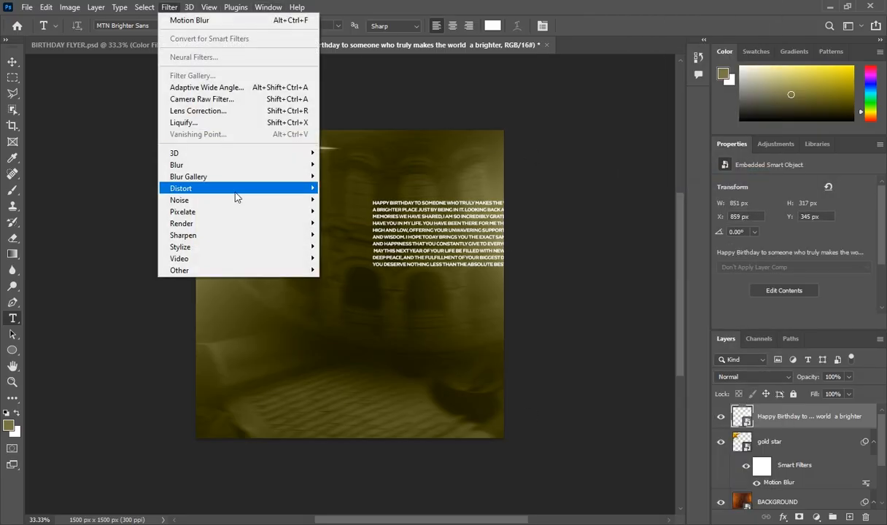
mouse_move(282, 170)
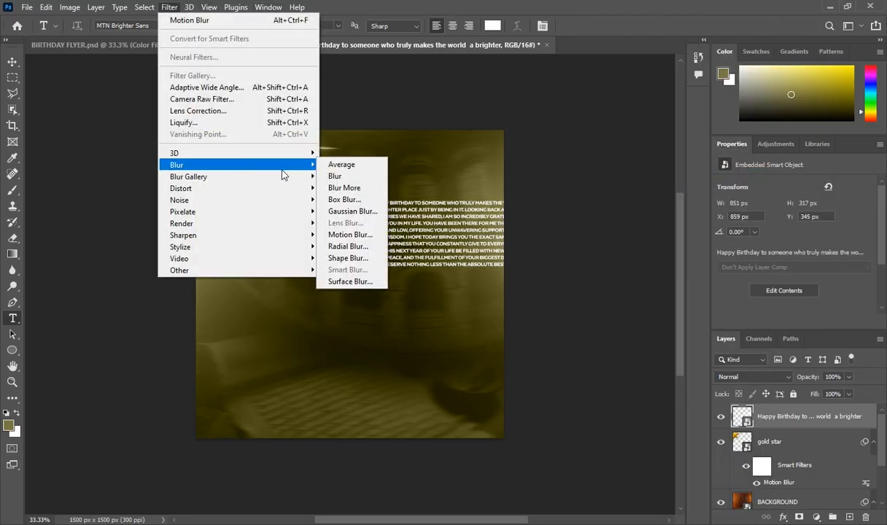
click(349, 212)
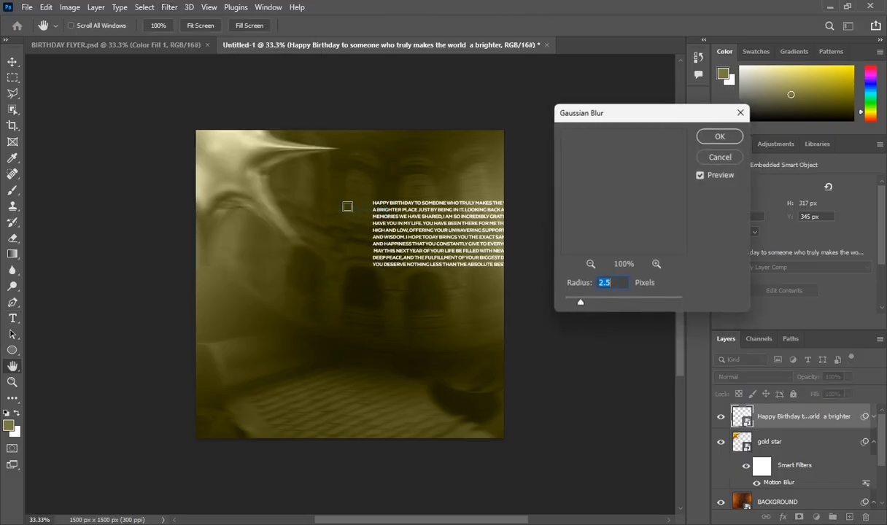
click(716, 136)
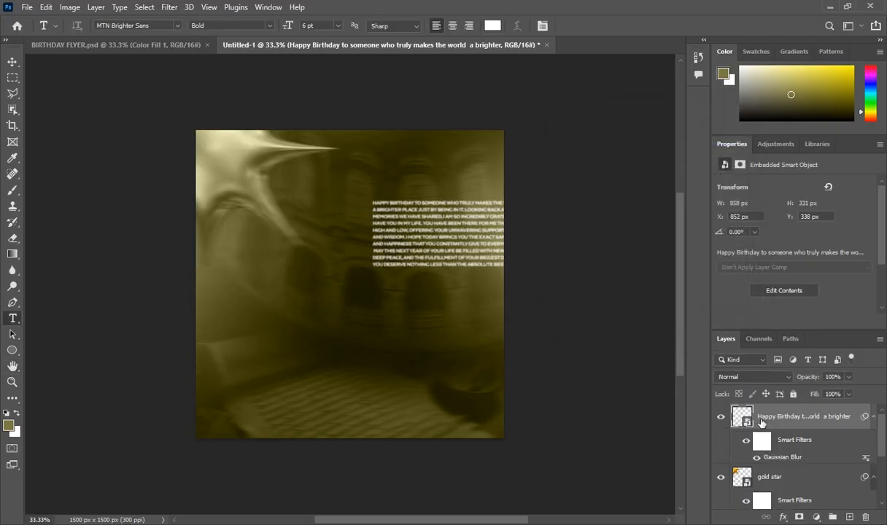
key(ctrl+j)
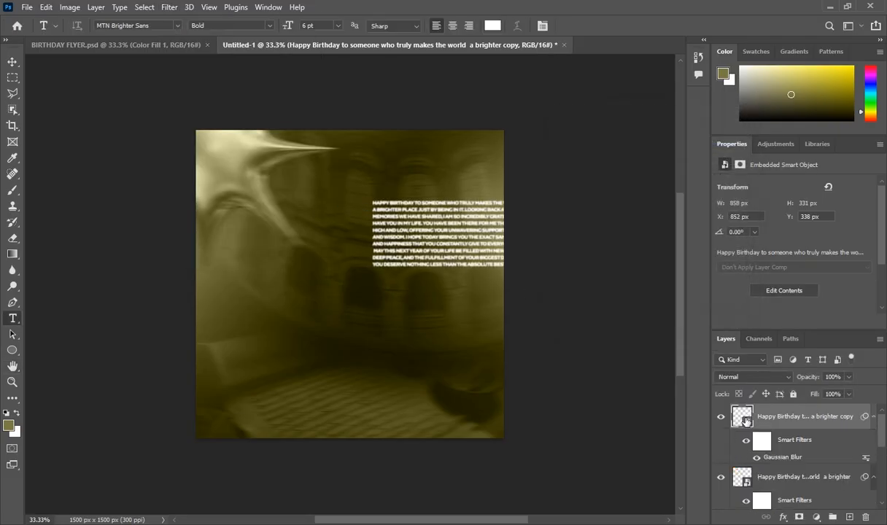
Shift the background lower and place the message copy directly below the original at Y 676 px
click(13, 61)
drag(422, 240, 417, 268)
click(436, 228)
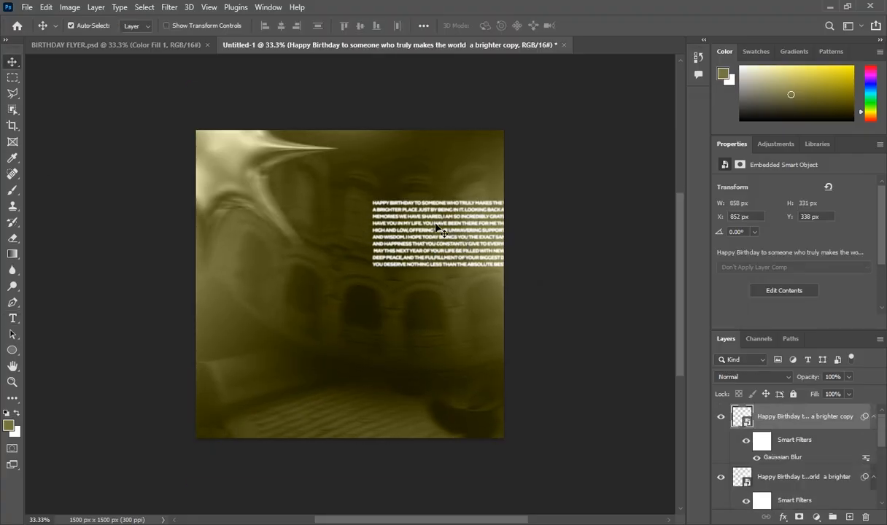
drag(436, 228, 438, 298)
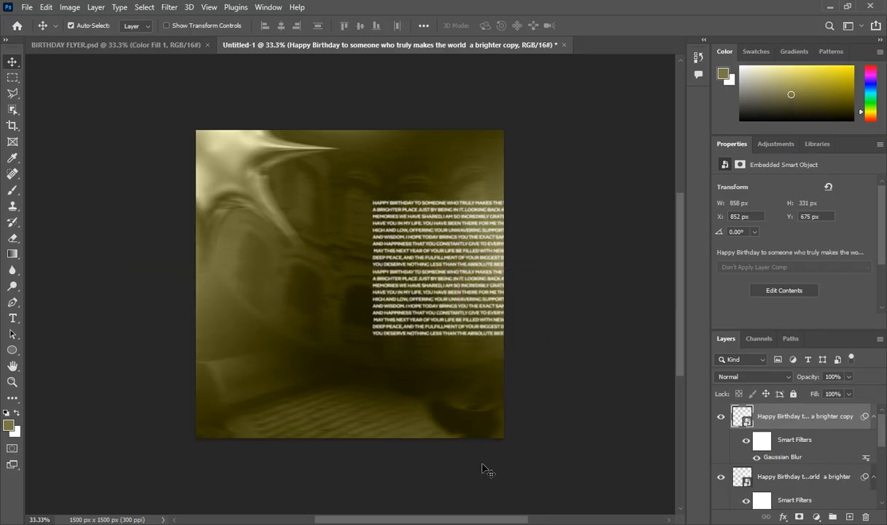
key(alt+Tab)
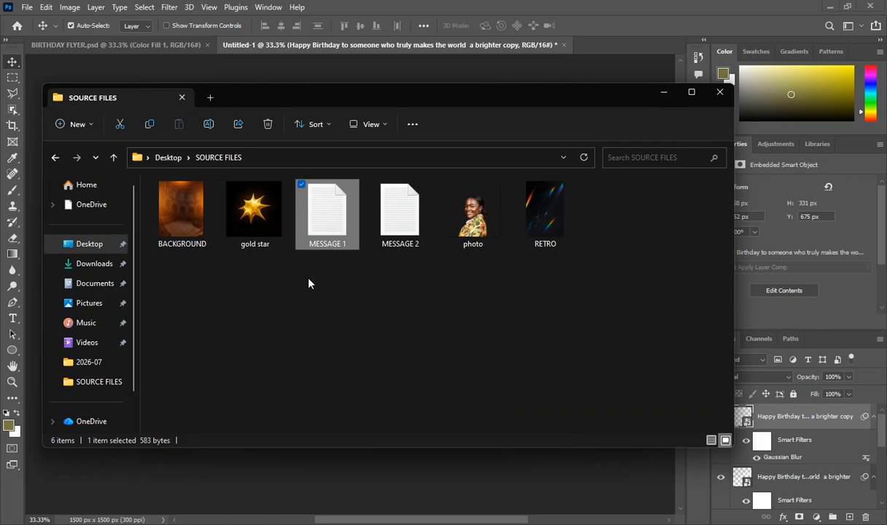
Place photo.png on the canvas as a smart object and scale it to 104.40%
drag(469, 438, 447, 454)
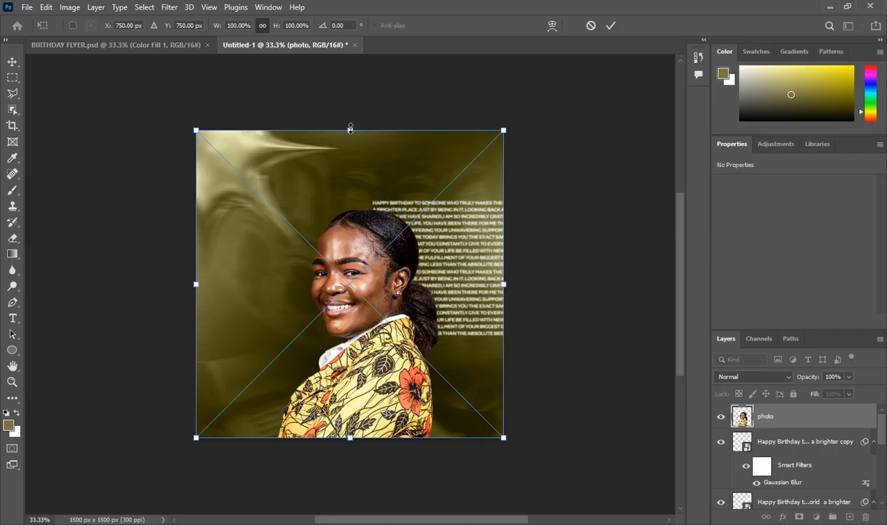
drag(350, 129, 350, 117)
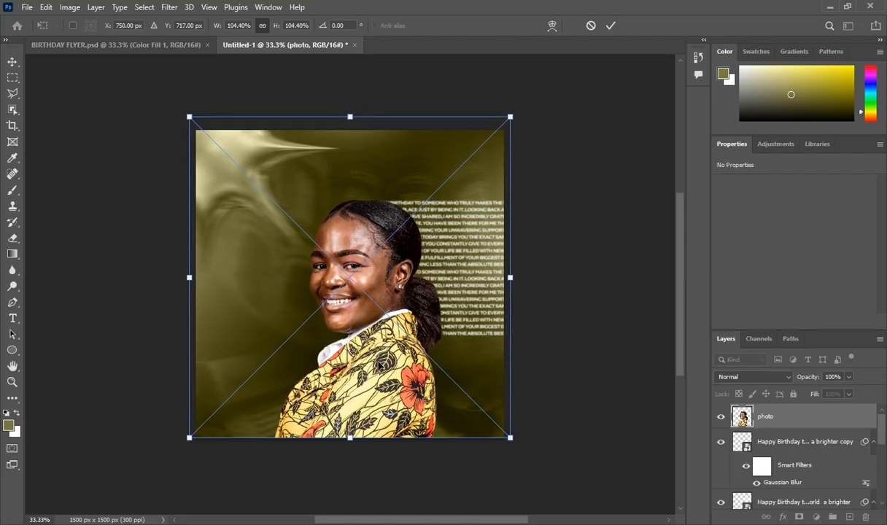
click(772, 425)
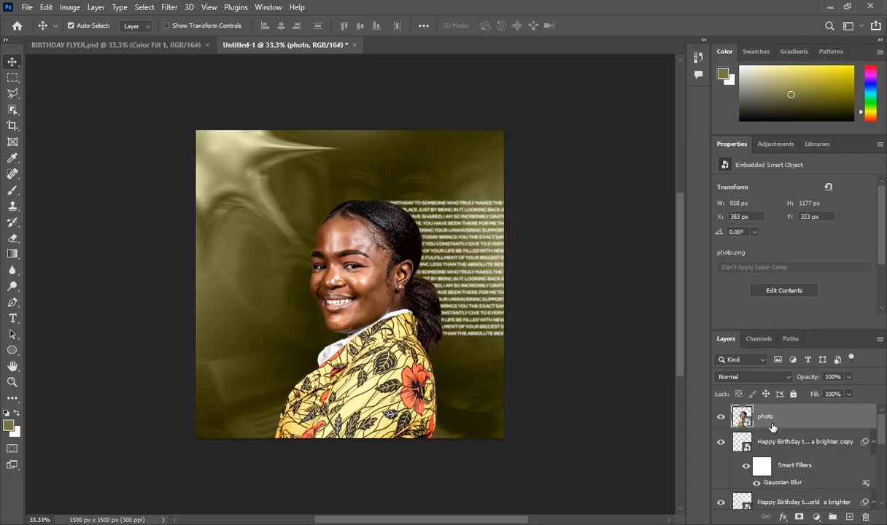
Add a white Drop Shadow to the photo: 22° angle, 10 px distance, size 0, a contour preset
click(783, 516)
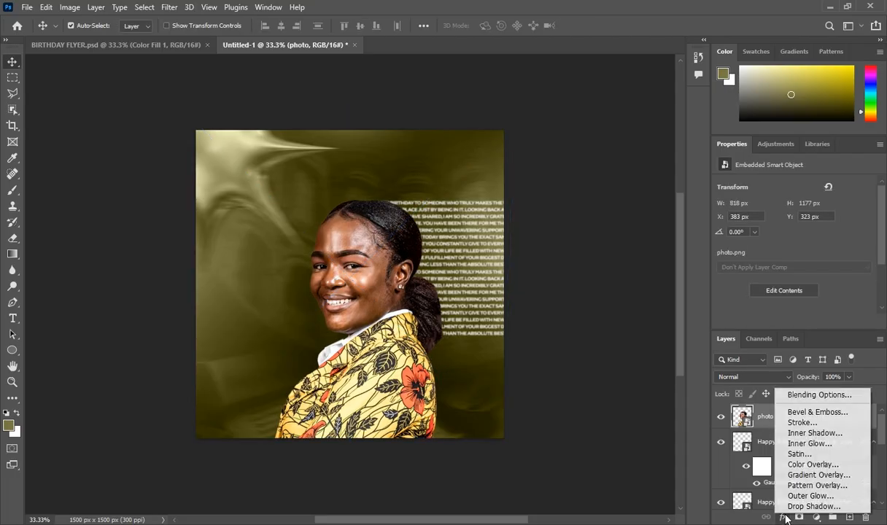
click(784, 508)
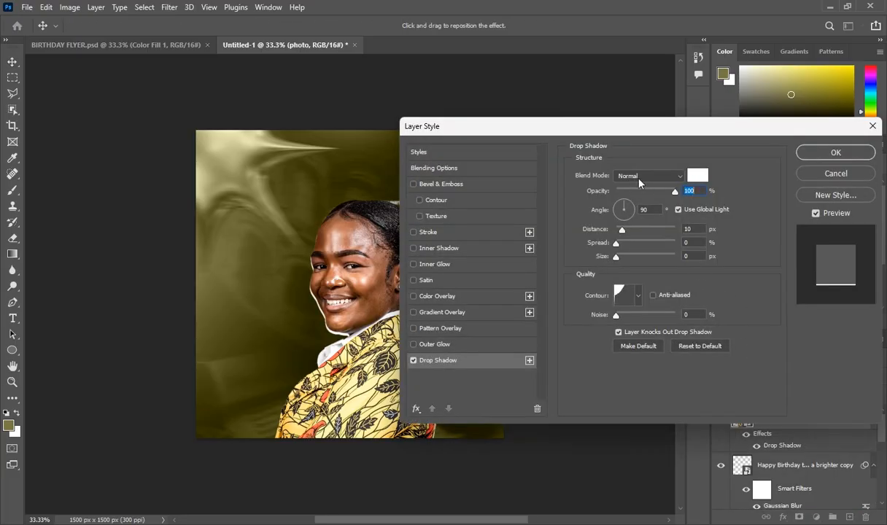
drag(636, 211, 632, 212)
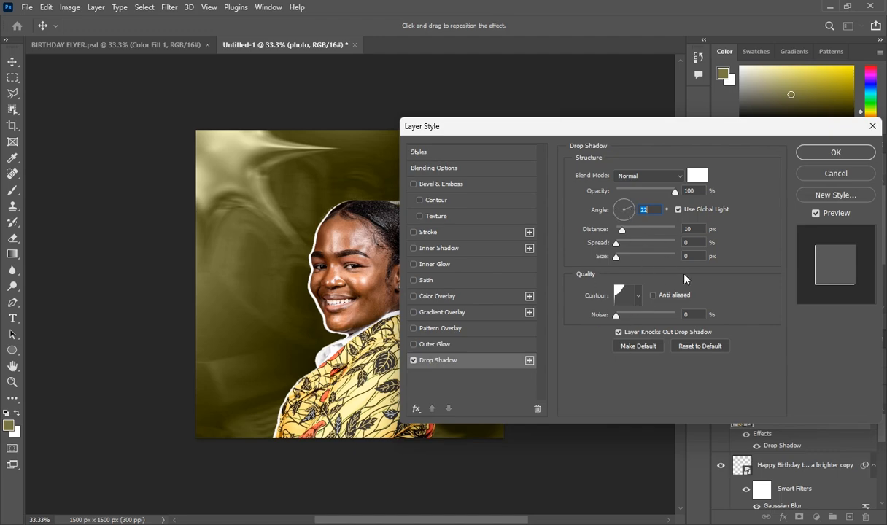
click(640, 297)
click(642, 326)
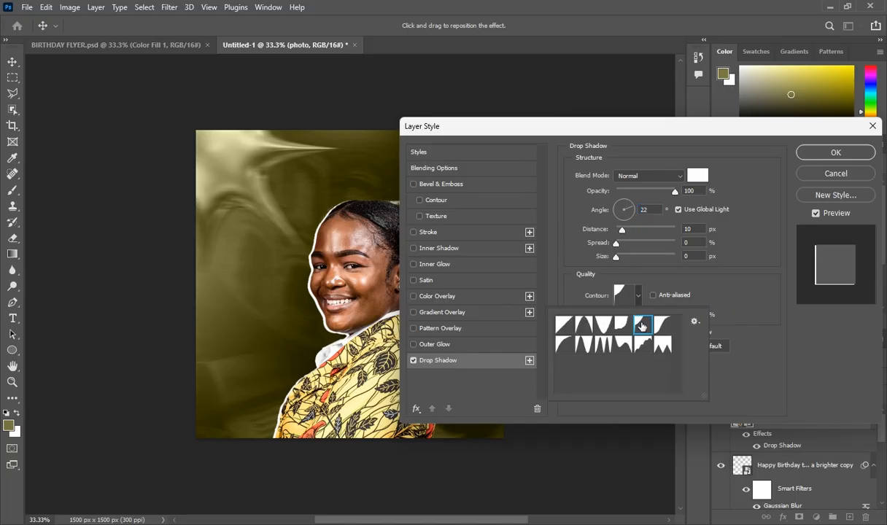
click(717, 284)
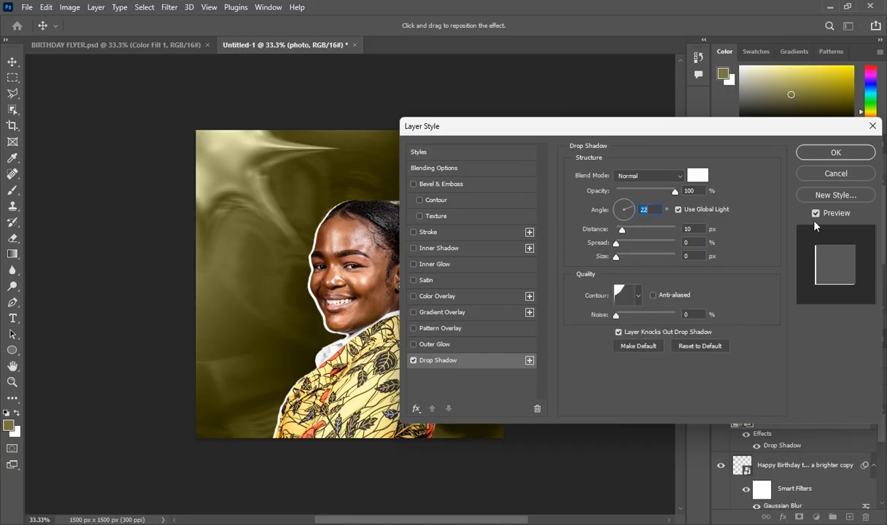
click(837, 154)
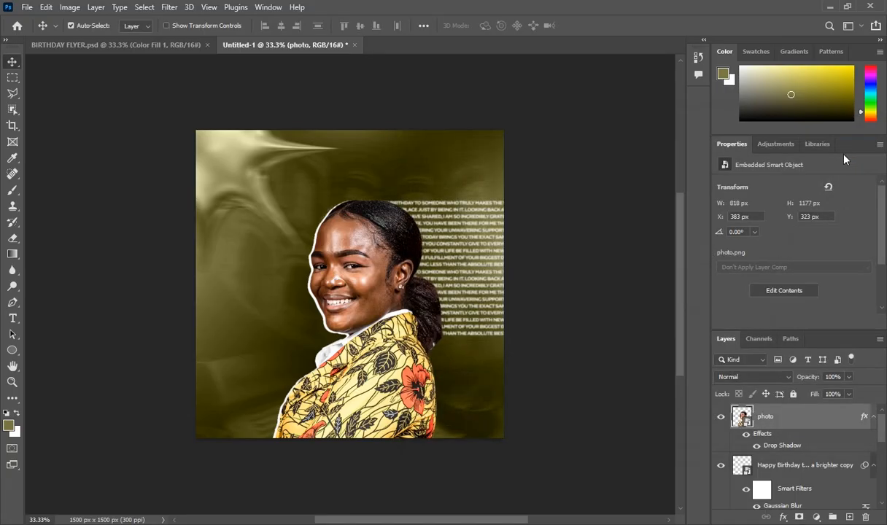
Add a new empty layer and choose a 1200 px Soft Round brush
click(849, 517)
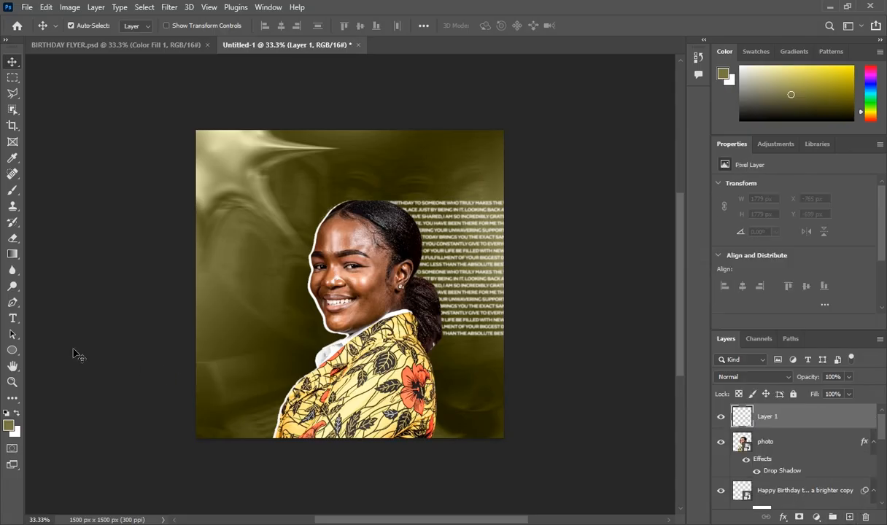
click(12, 190)
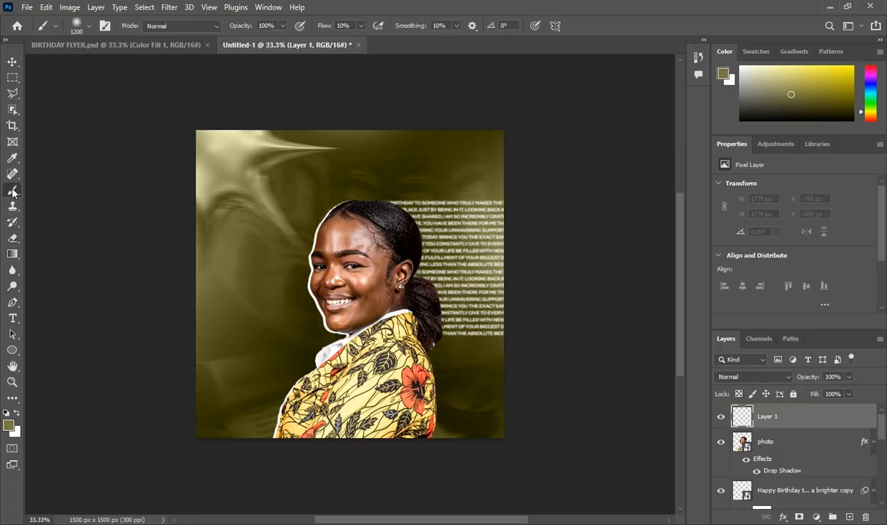
click(83, 26)
click(53, 188)
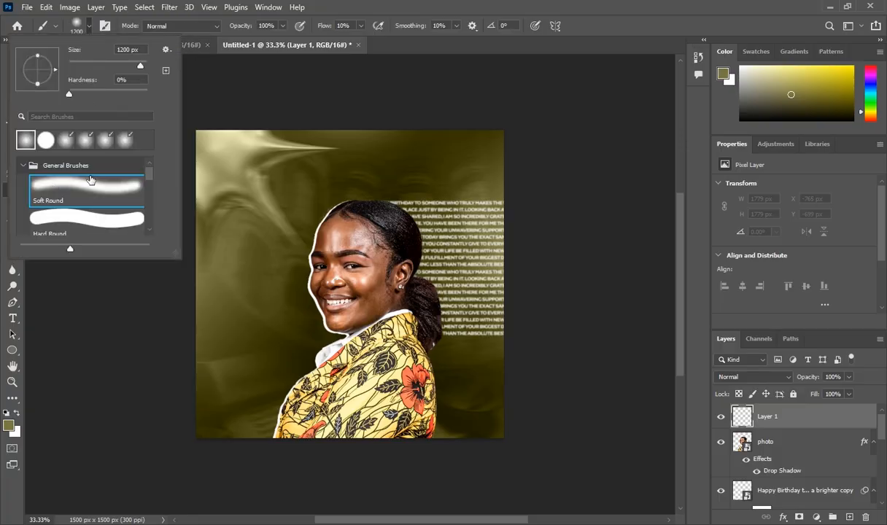
click(188, 154)
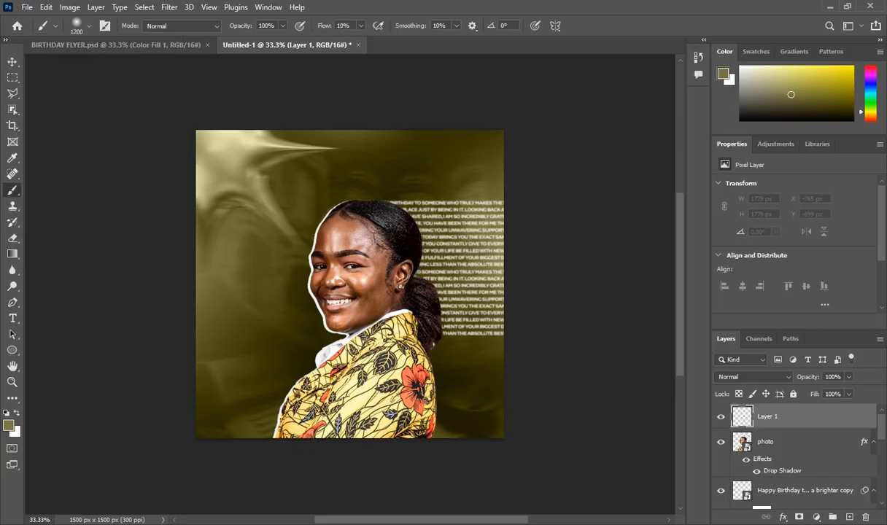
Paint black soft shading over the lower canvas, add Layer 2, then switch to BIRTHDAY FLYER.psd
scroll(350, 285, down, 2)
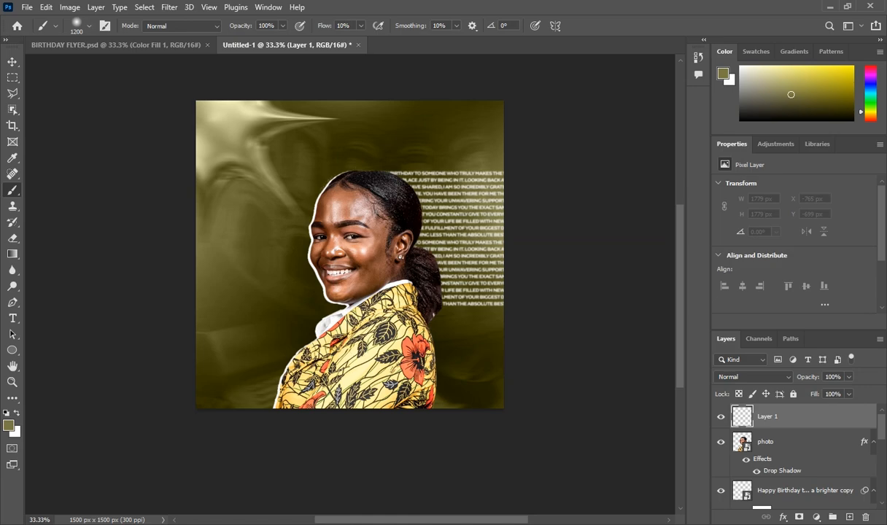
drag(462, 403, 270, 403)
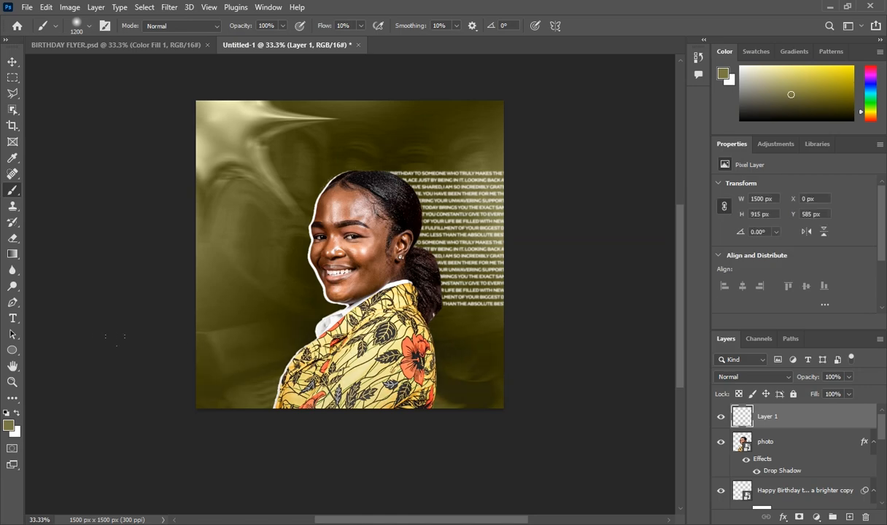
key(ctrl+z)
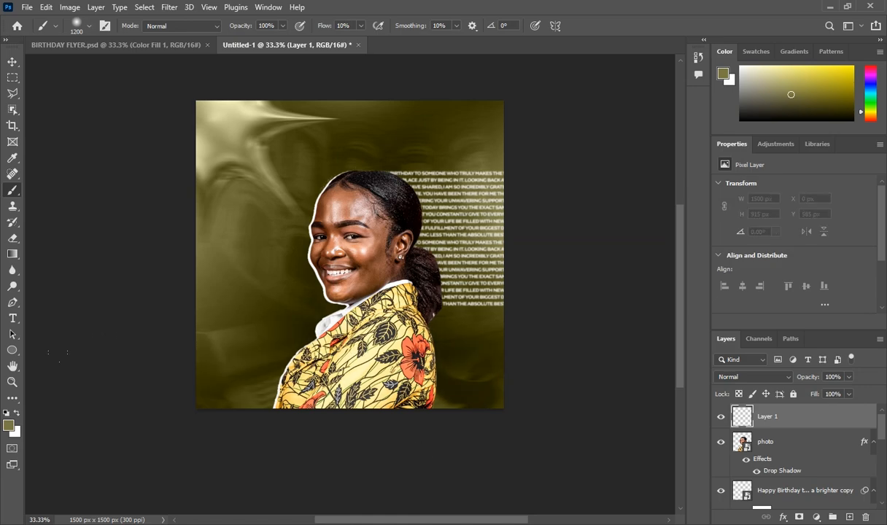
key(alt)
click(8, 425)
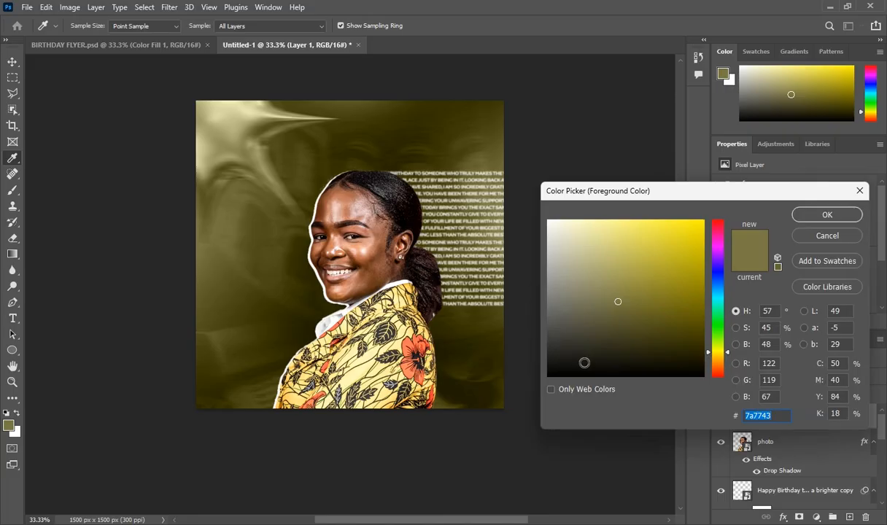
drag(555, 346, 507, 463)
click(801, 214)
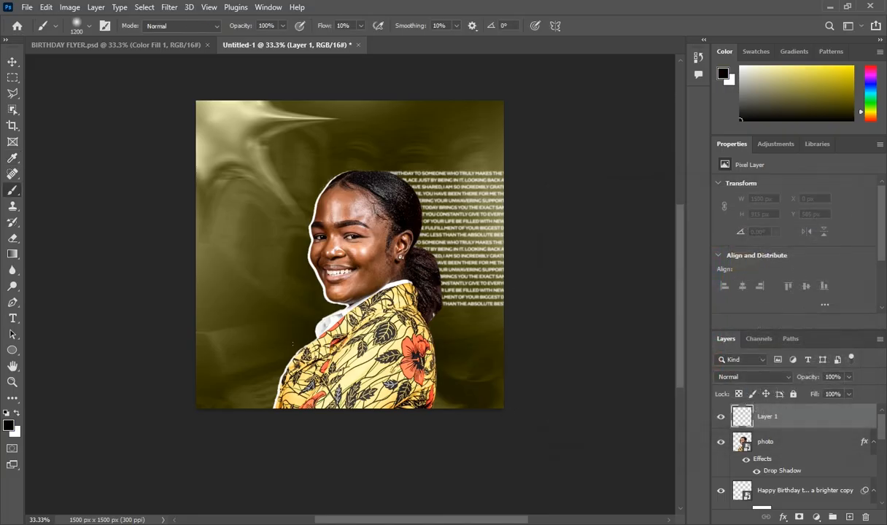
mouse_move(474, 350)
mouse_down()
mouse_move(108, 336)
mouse_move(442, 350)
mouse_up()
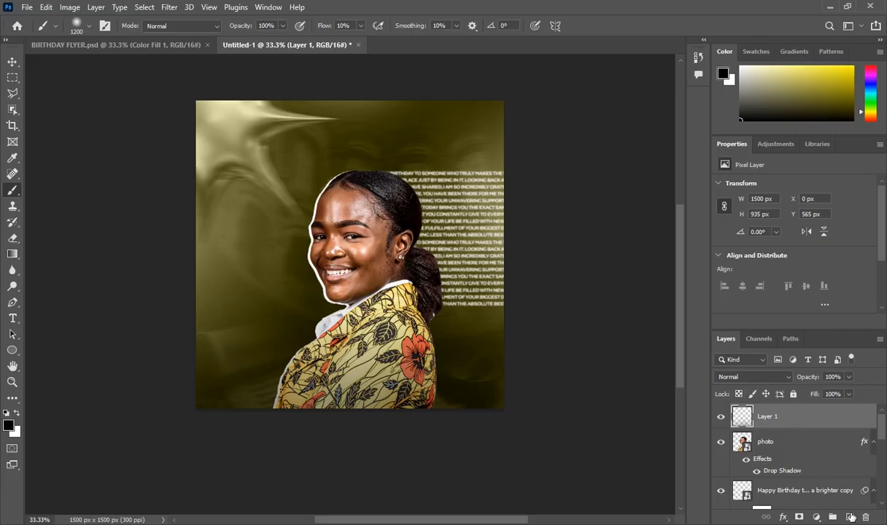
key(ctrl+shift+alt+n)
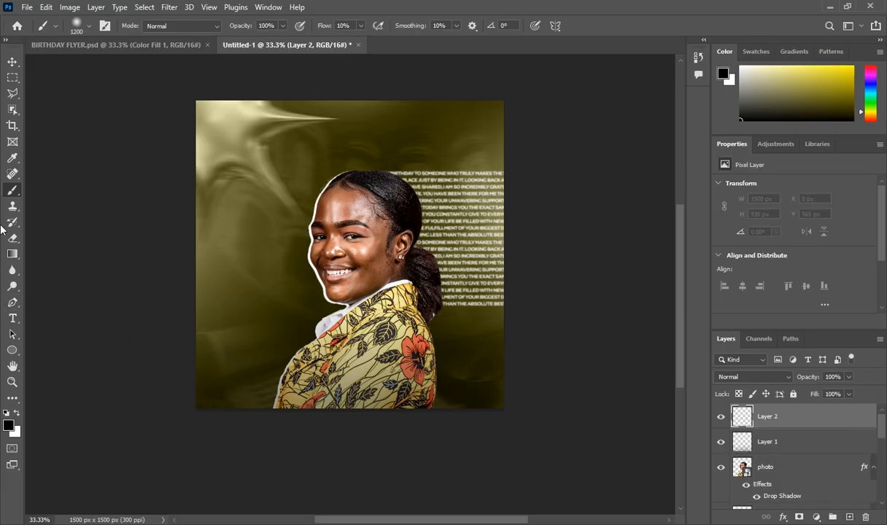
click(97, 46)
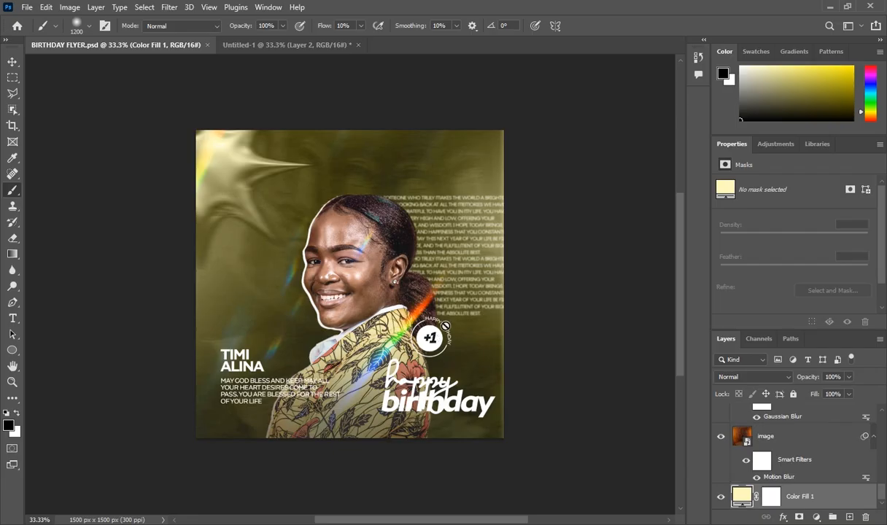
Back in Untitled-1, draw a 239 × 230 px ellipse path near the shoulder
click(237, 45)
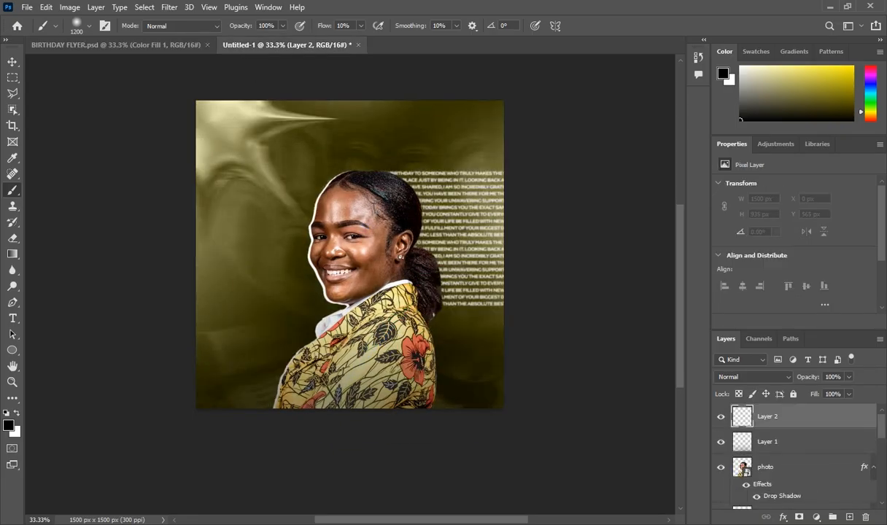
click(12, 350)
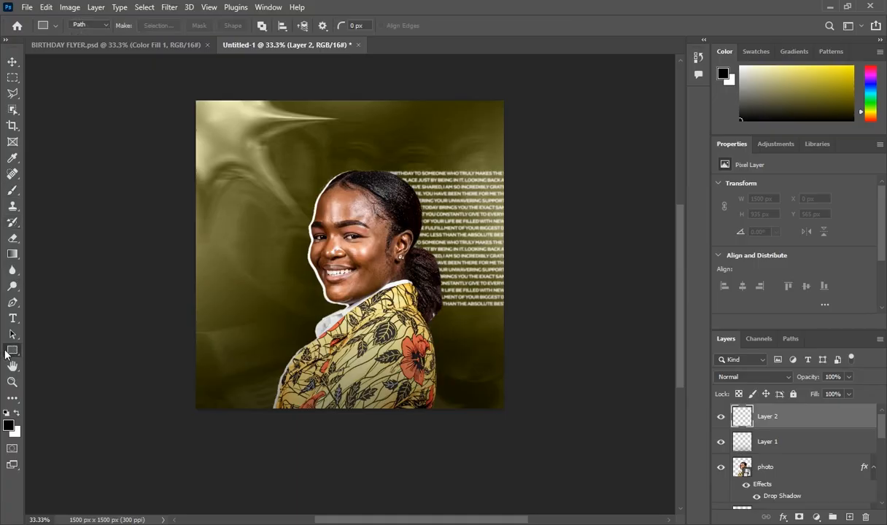
right_click(6, 352)
click(37, 362)
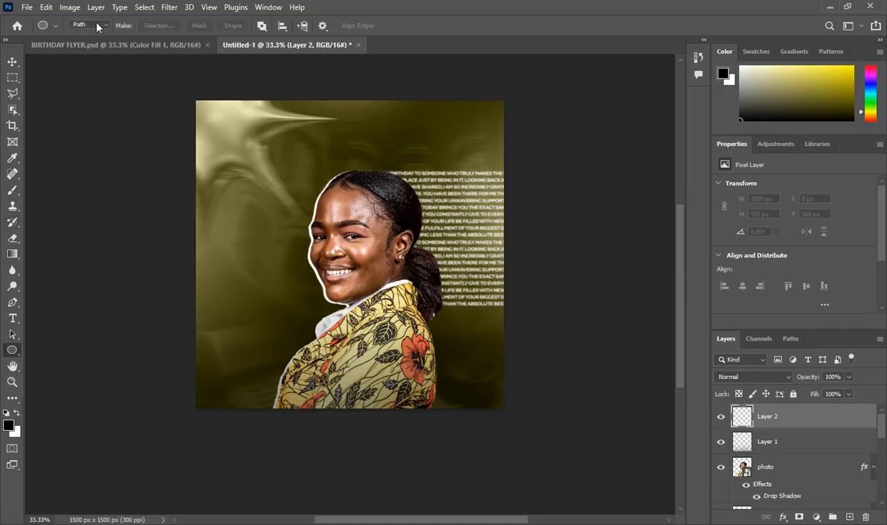
click(95, 25)
click(97, 36)
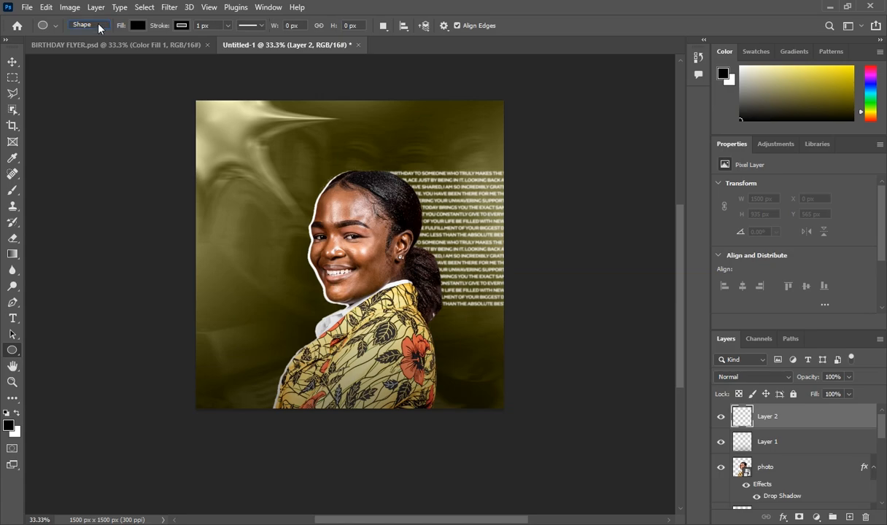
click(97, 26)
click(96, 45)
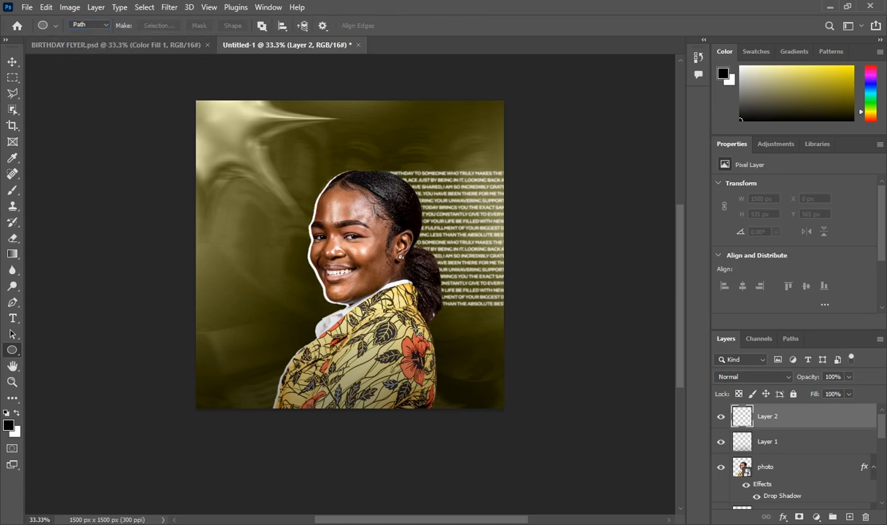
drag(425, 328, 464, 377)
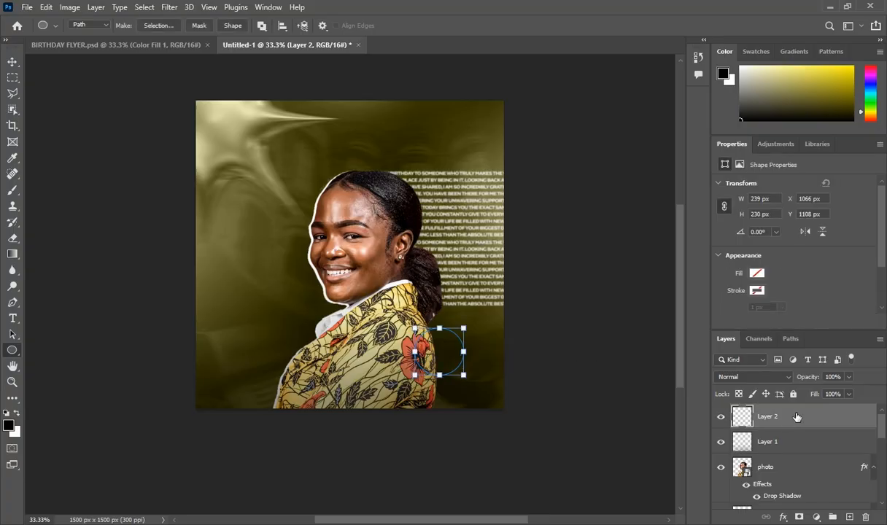
Type white Regular 'HAPPY BIRTHDAY' along the circle path, then add an empty layer above
click(16, 321)
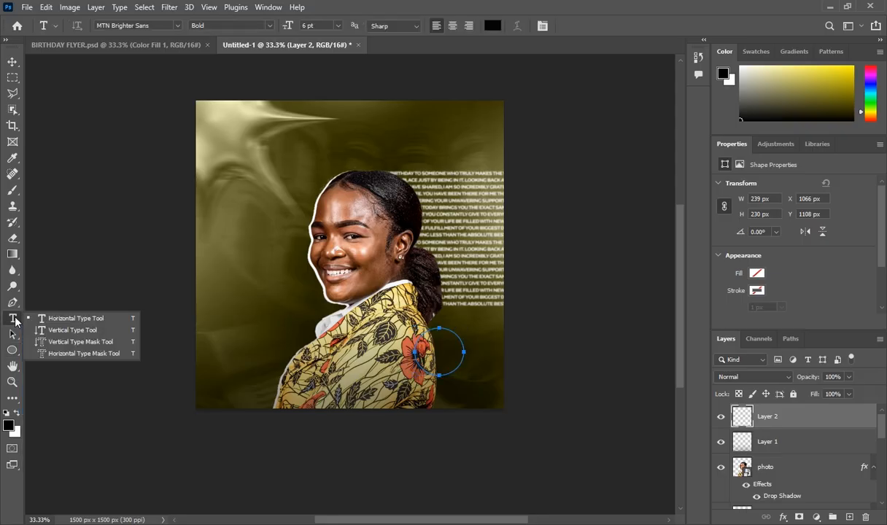
click(51, 305)
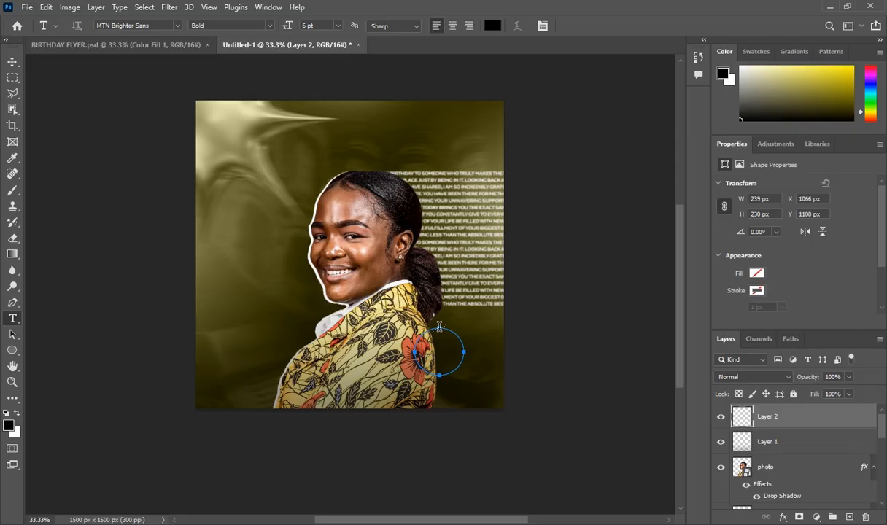
click(439, 326)
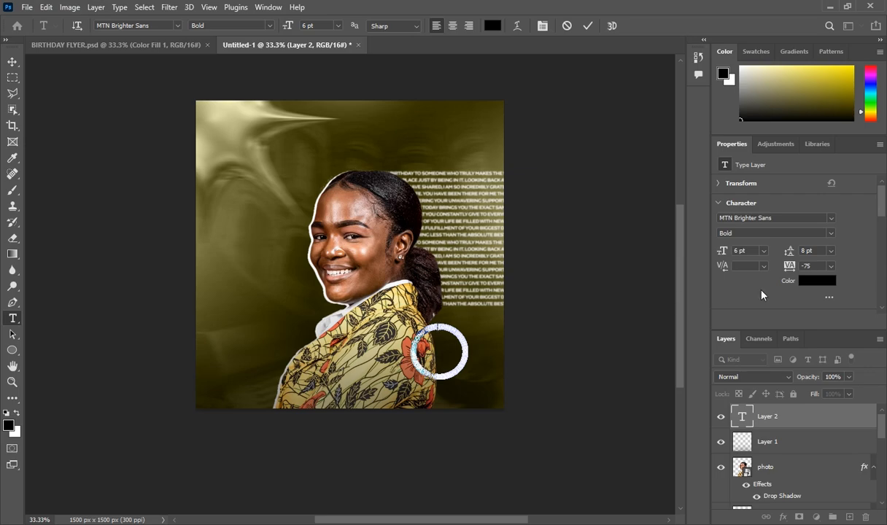
click(809, 280)
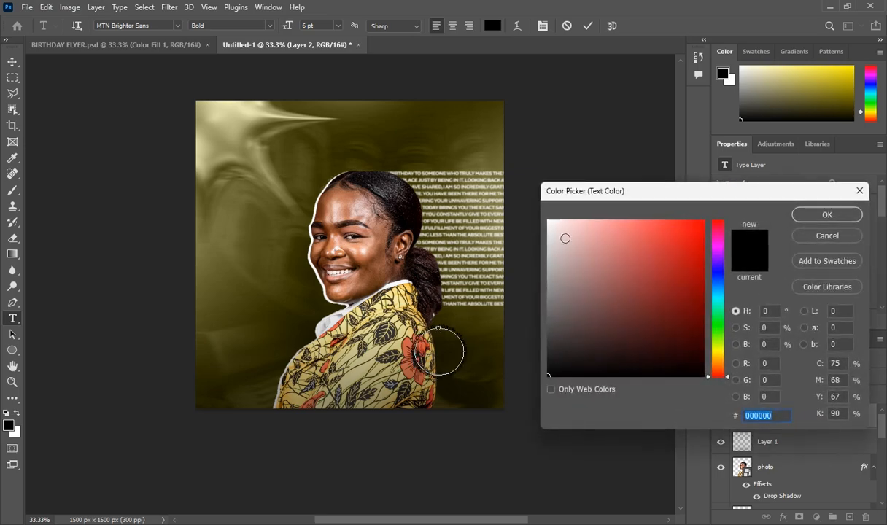
click(549, 221)
click(825, 215)
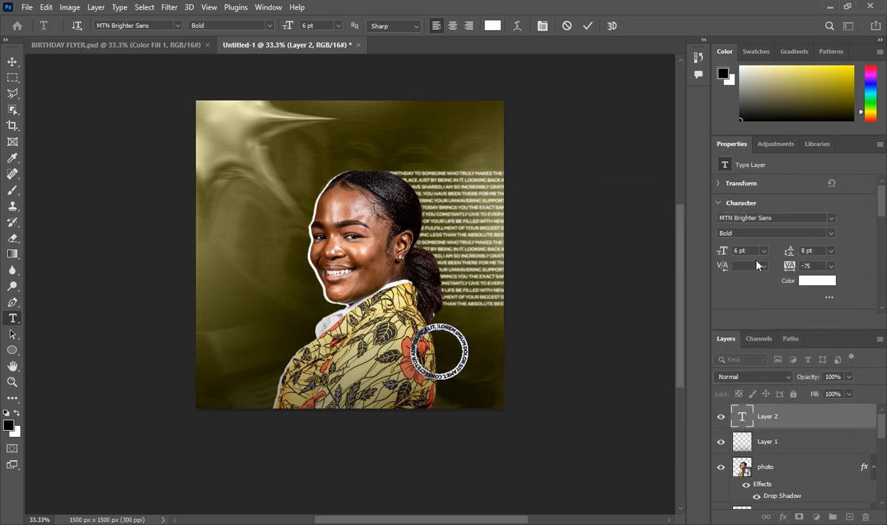
click(832, 236)
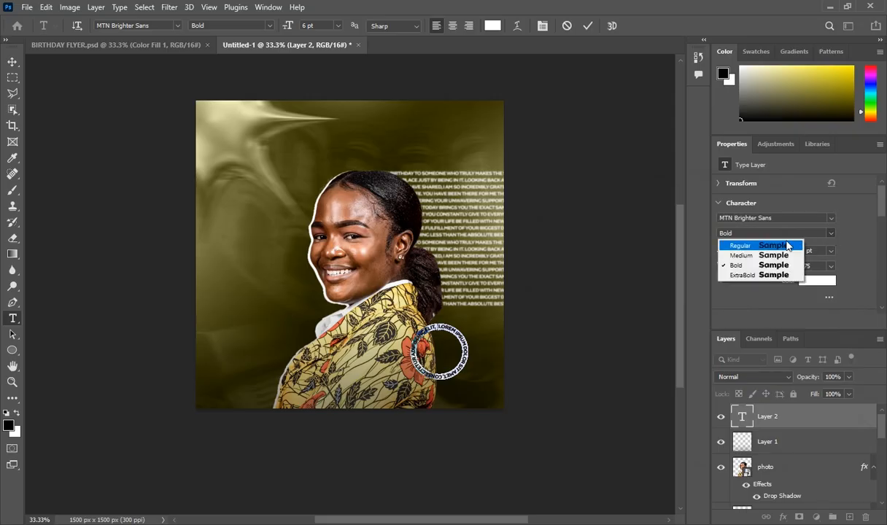
click(783, 250)
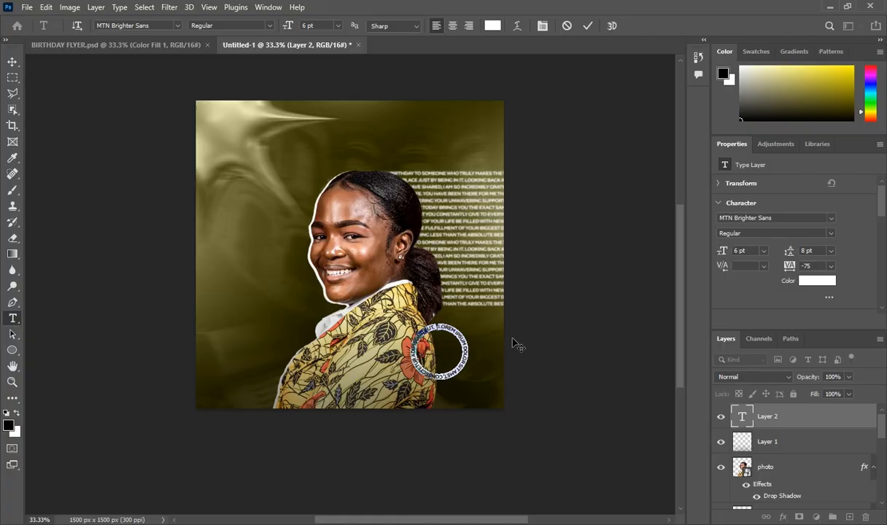
key(BackSpace)
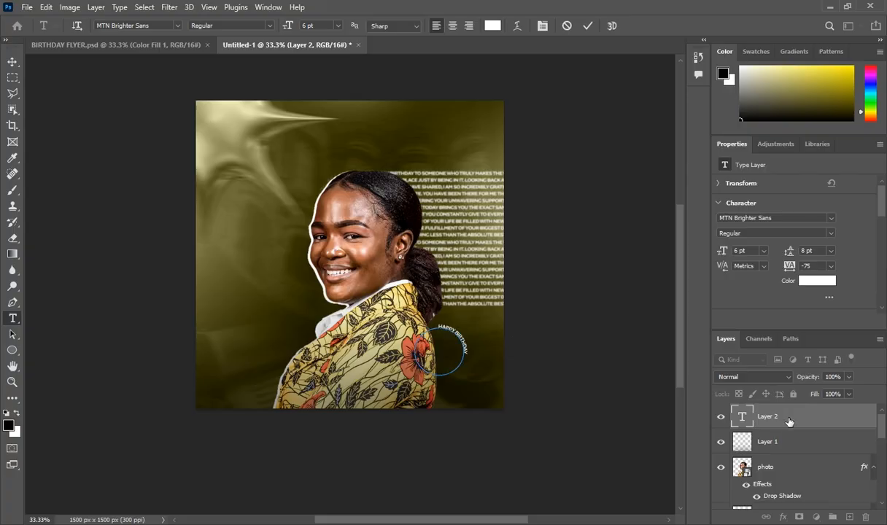
click(785, 421)
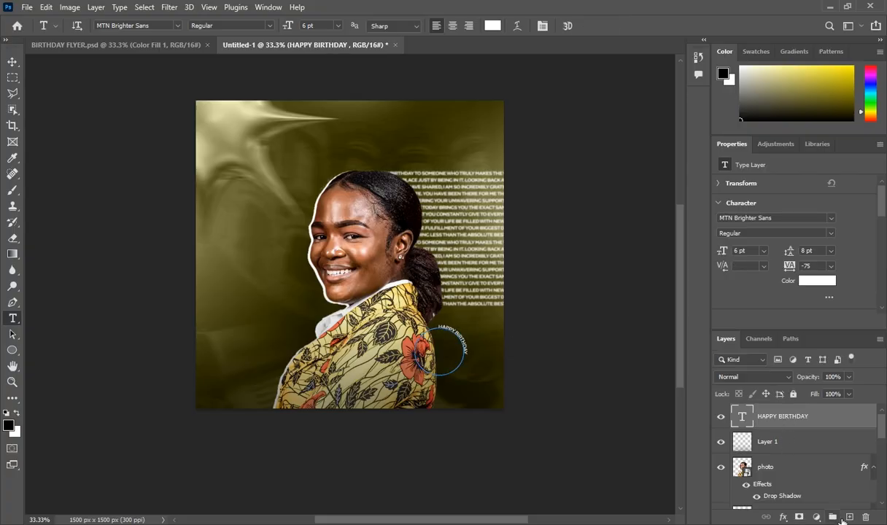
key(ctrl+shift+alt+n)
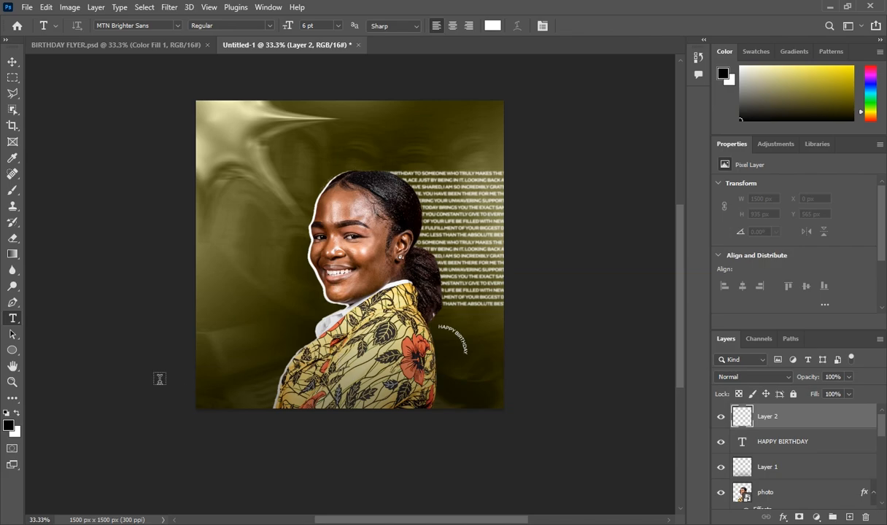
Draw an Ellipse shape over the text arc with no fill and a 5 px white stroke
click(6, 352)
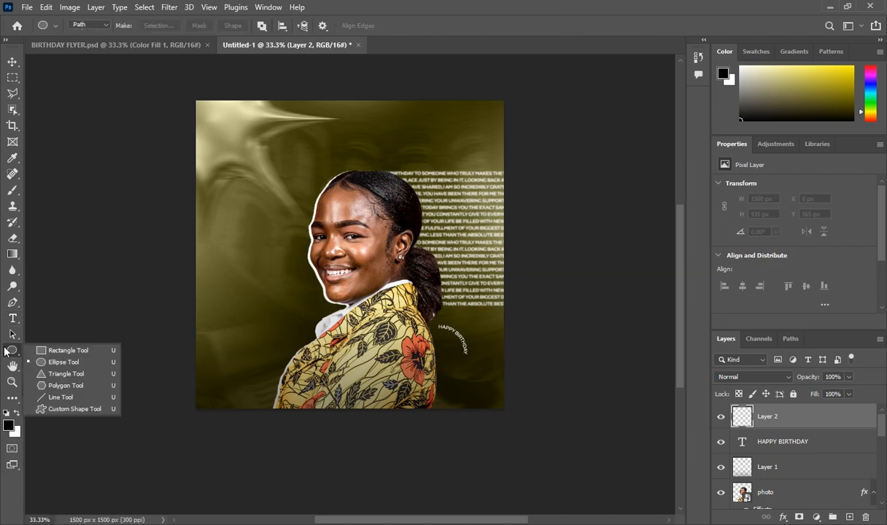
click(64, 362)
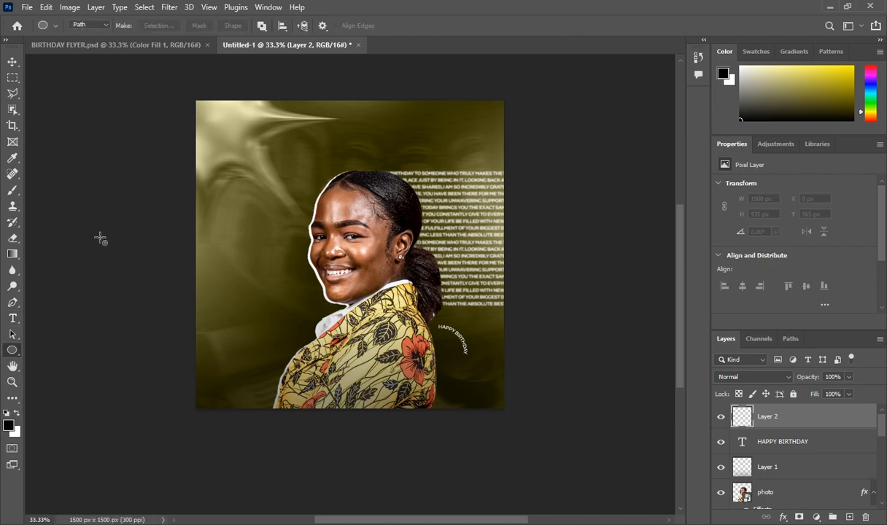
click(102, 25)
click(89, 35)
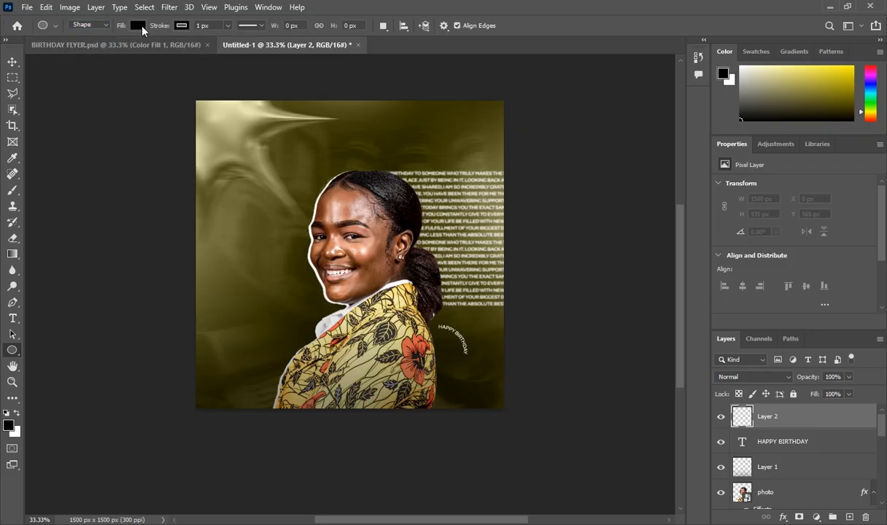
click(141, 26)
click(67, 49)
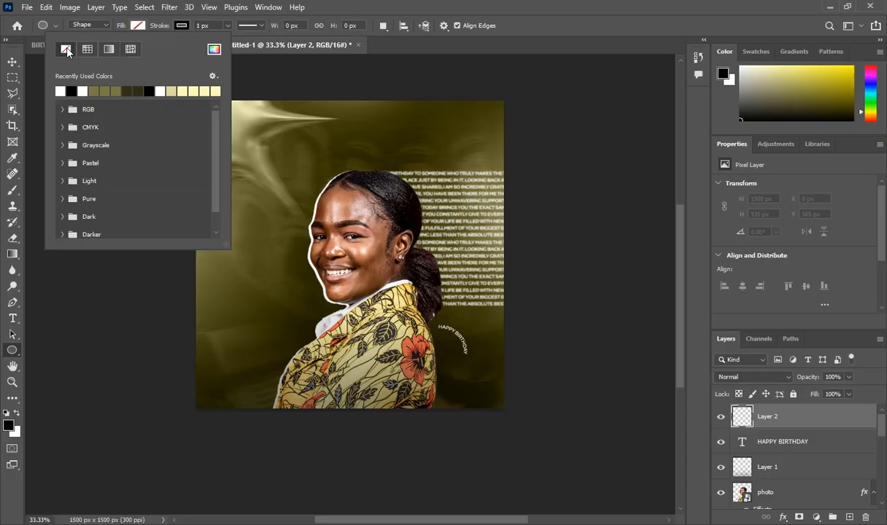
click(182, 26)
click(104, 90)
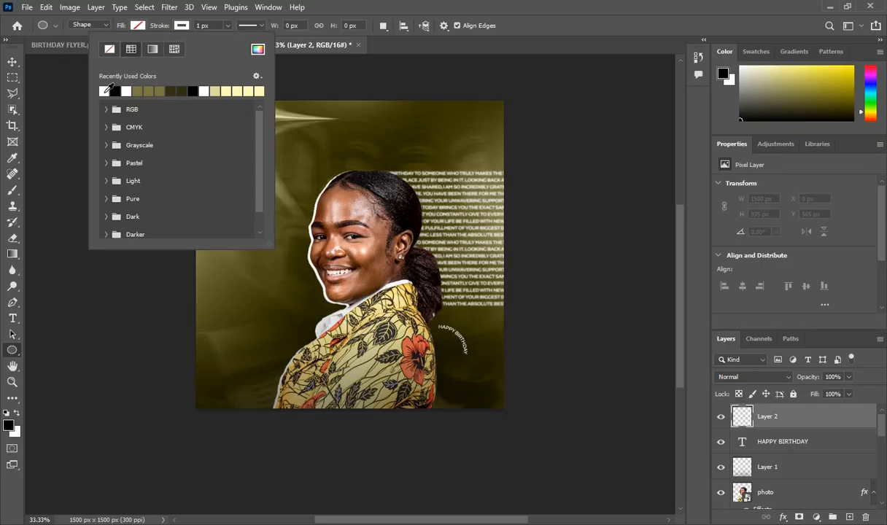
click(747, 427)
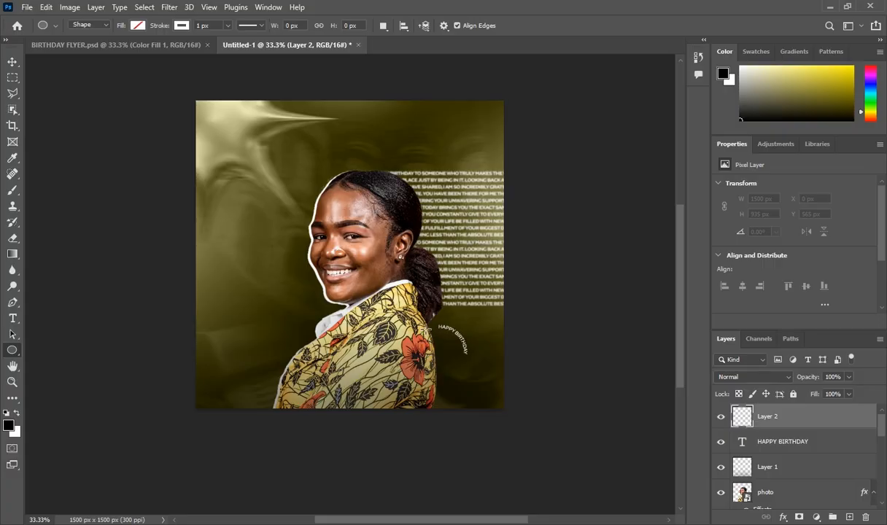
mouse_move(419, 322)
mouse_down()
mouse_move(438, 353)
mouse_move(473, 376)
mouse_up()
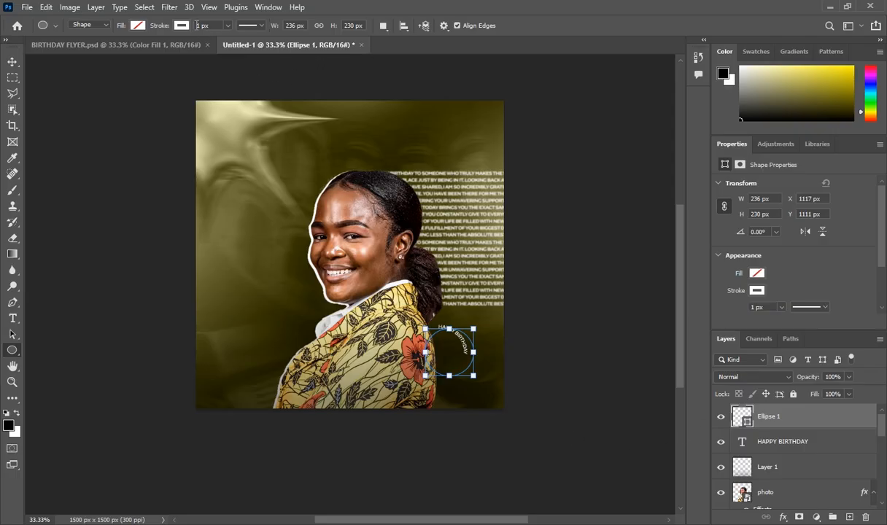
click(196, 26)
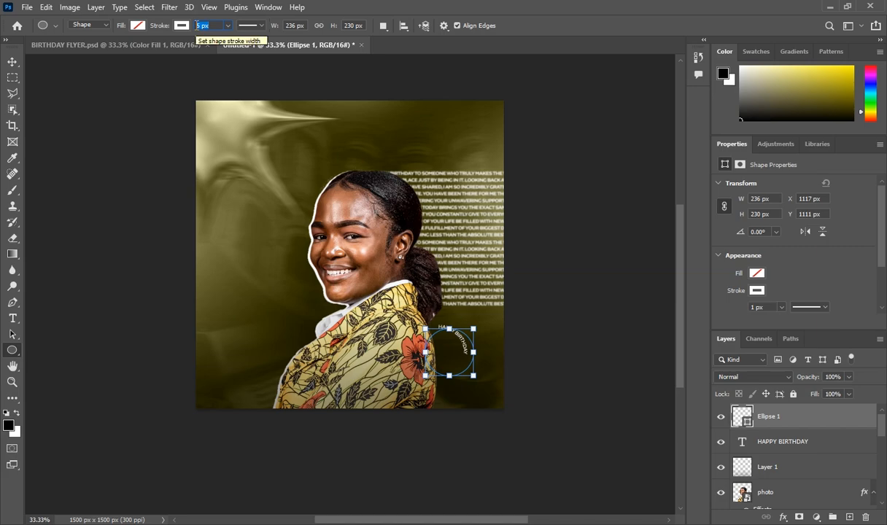
key(Return)
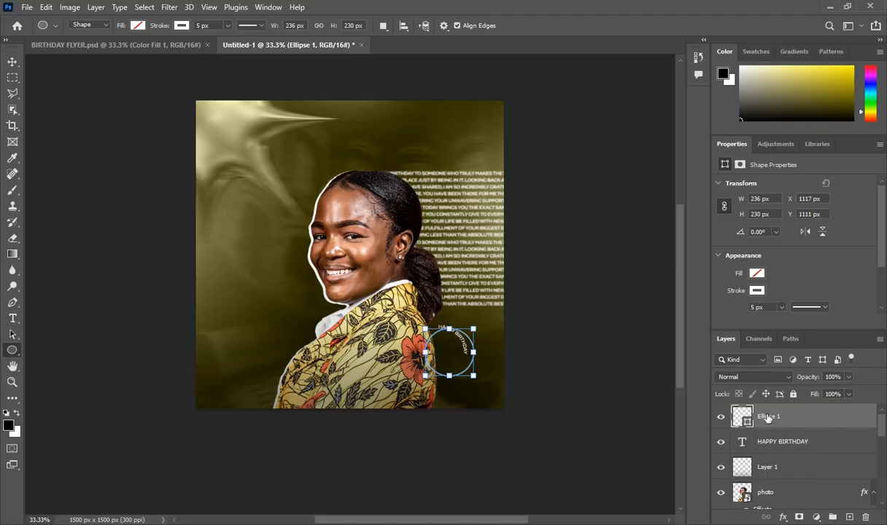
Reposition the circle with Free Transform so the HAPPY BIRTHDAY text follows its edge
key(ctrl+t)
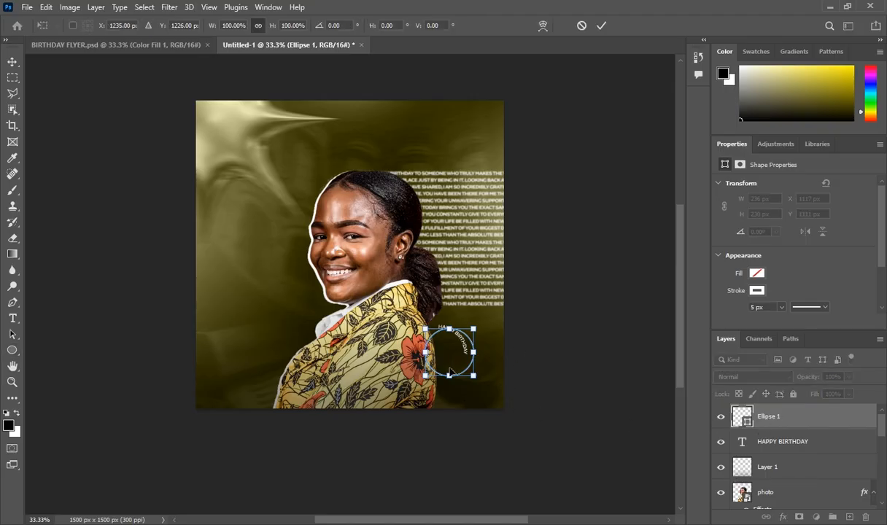
drag(431, 351, 440, 371)
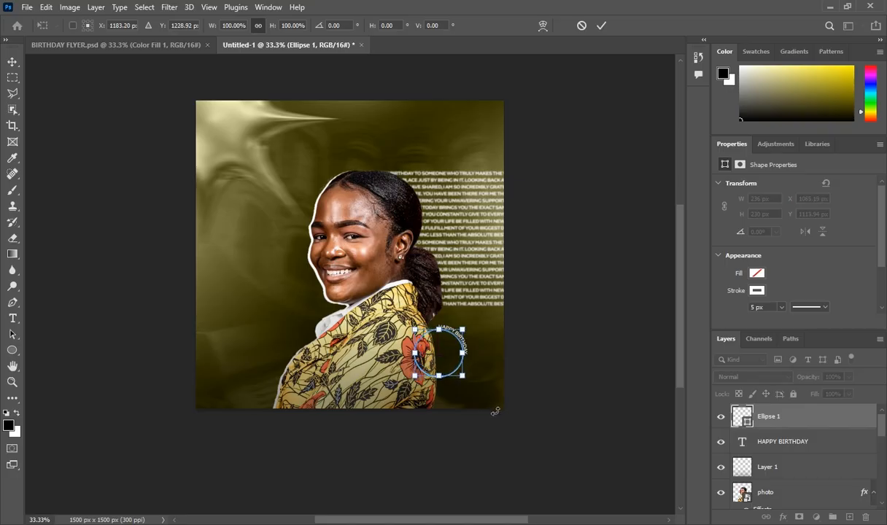
key(Up)
key(Up)
key(Up)
key(Right)
key(Right)
key(Right)
key(Right)
key(Right)
key(Right)
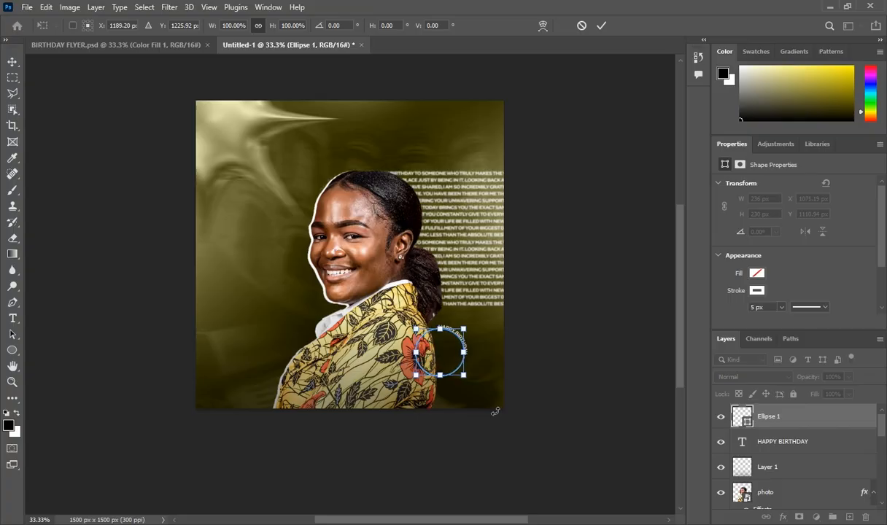
key(Up)
key(Up)
key(Up)
click(767, 420)
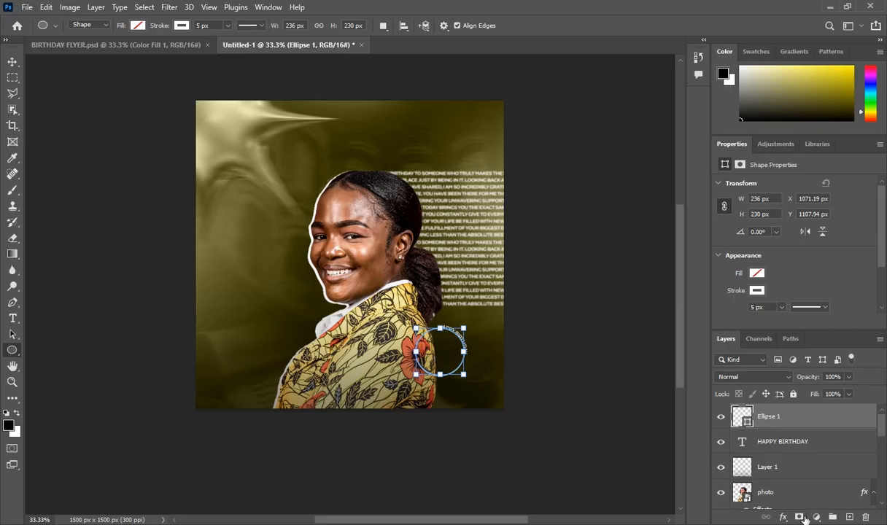
Add a layer mask to Ellipse 1 and pick a smaller Hard Round brush
click(799, 517)
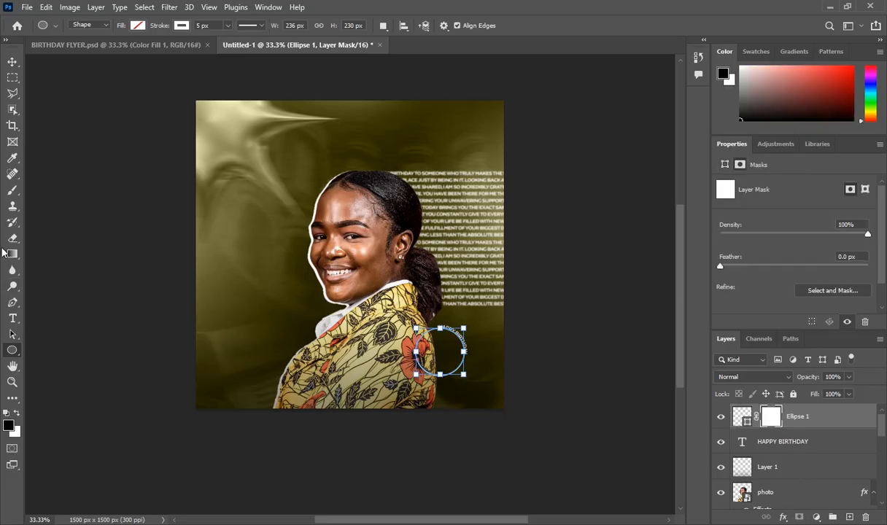
click(11, 193)
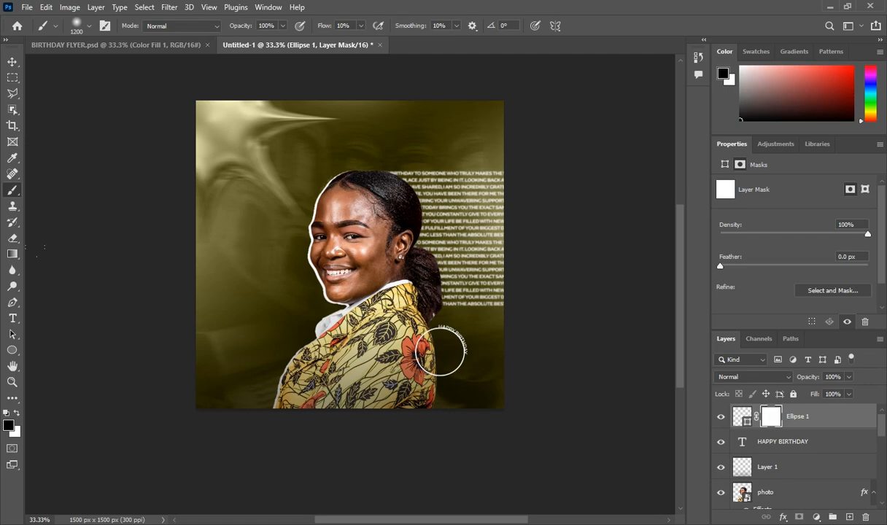
click(88, 27)
click(48, 144)
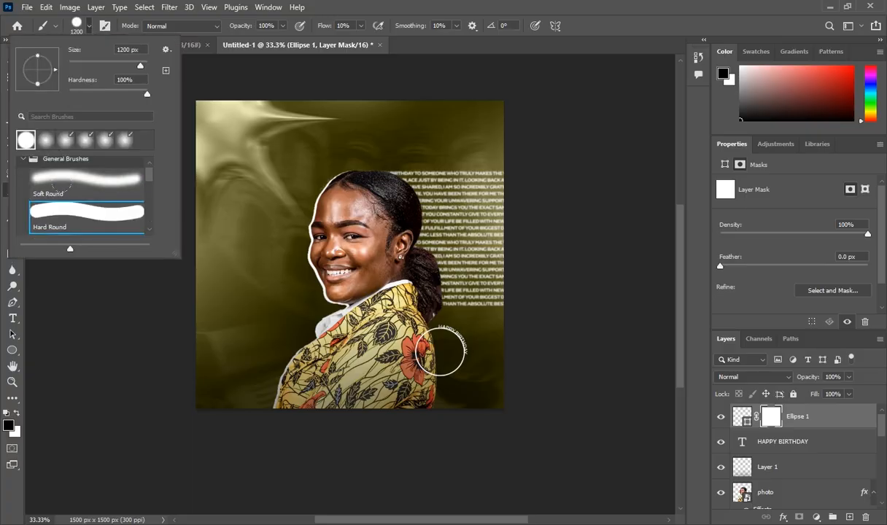
double_click(101, 219)
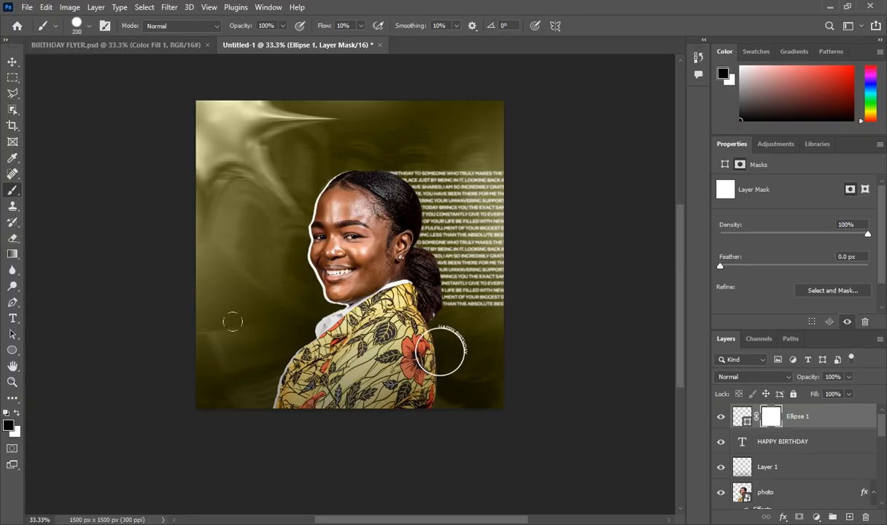
key(bracketleft)
key(bracketleft)
key(bracketleft)
scroll(440, 381, up, 5)
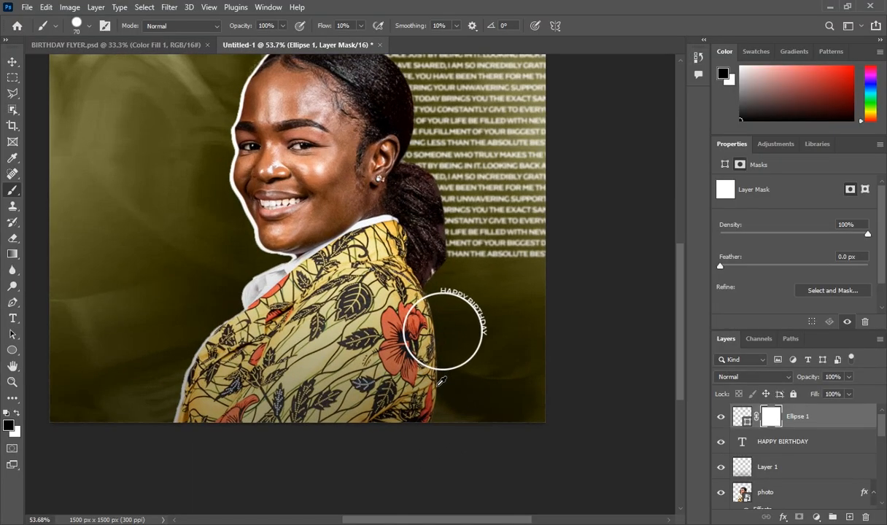
scroll(441, 380, up, 1)
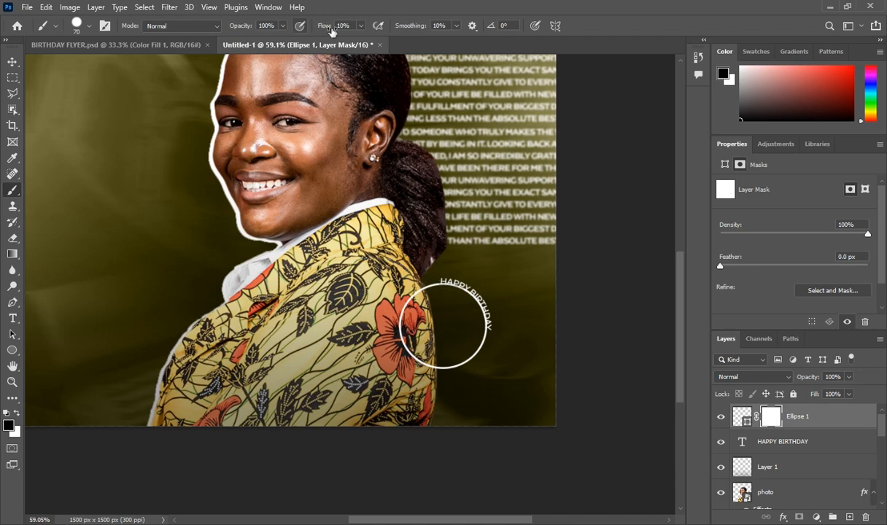
Set brush flow to 100% and mask out the ring beneath the text
click(360, 27)
drag(360, 42, 447, 46)
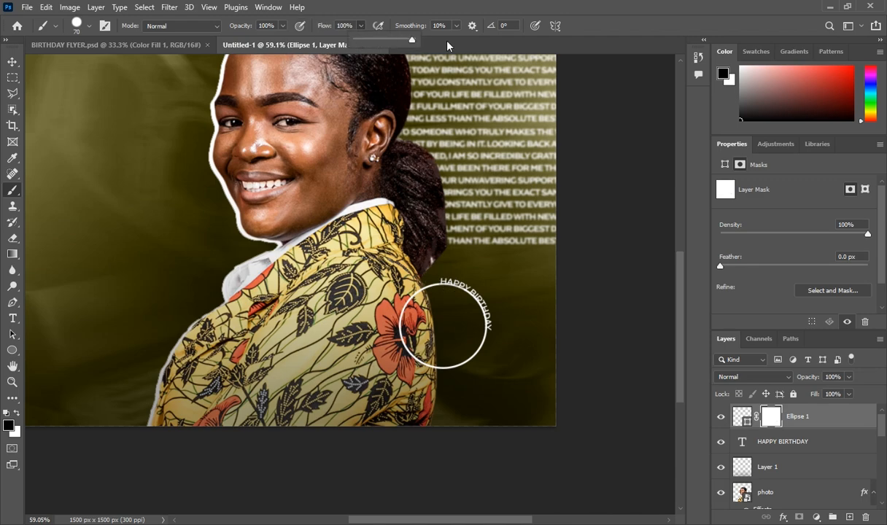
click(450, 281)
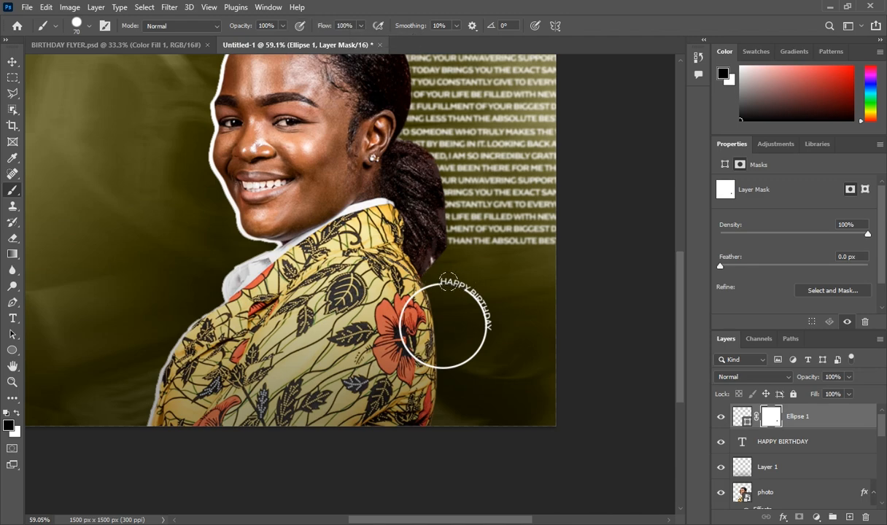
drag(450, 282, 476, 314)
Target Ellipse 1, add a new layer, and set the Ellipse tool to white fill
click(793, 420)
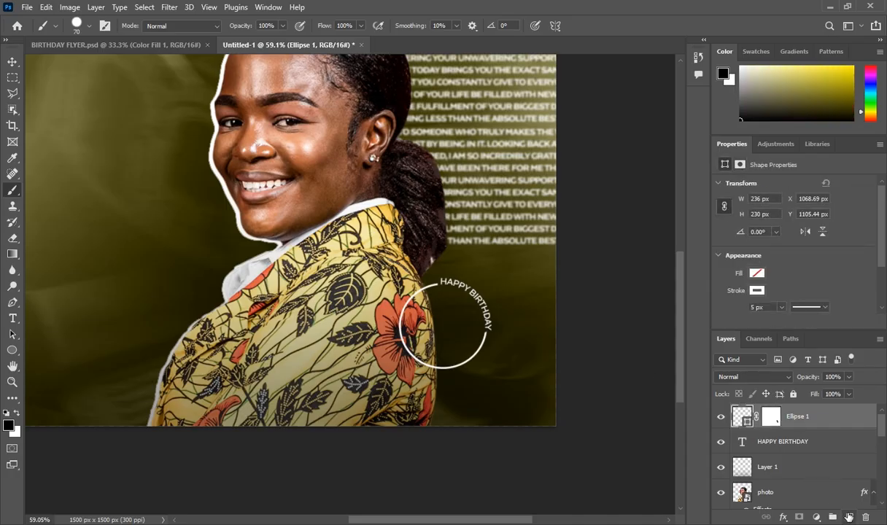
click(840, 513)
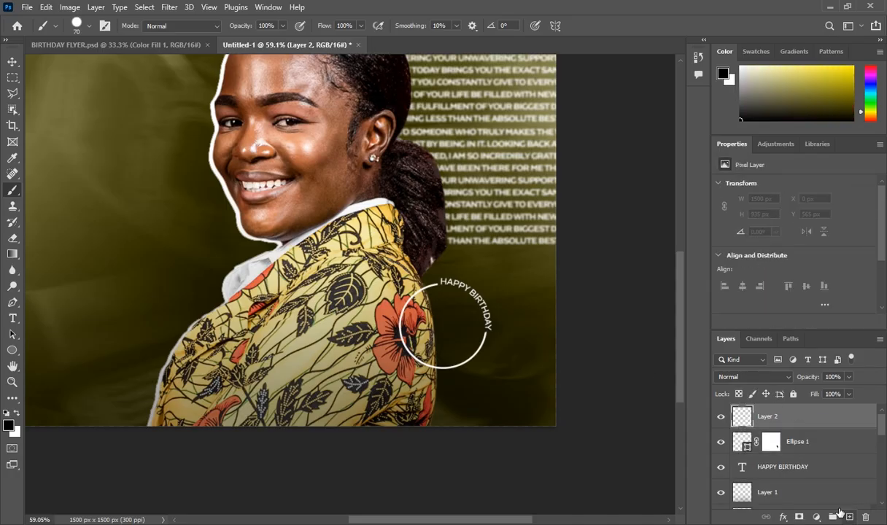
click(11, 351)
click(58, 361)
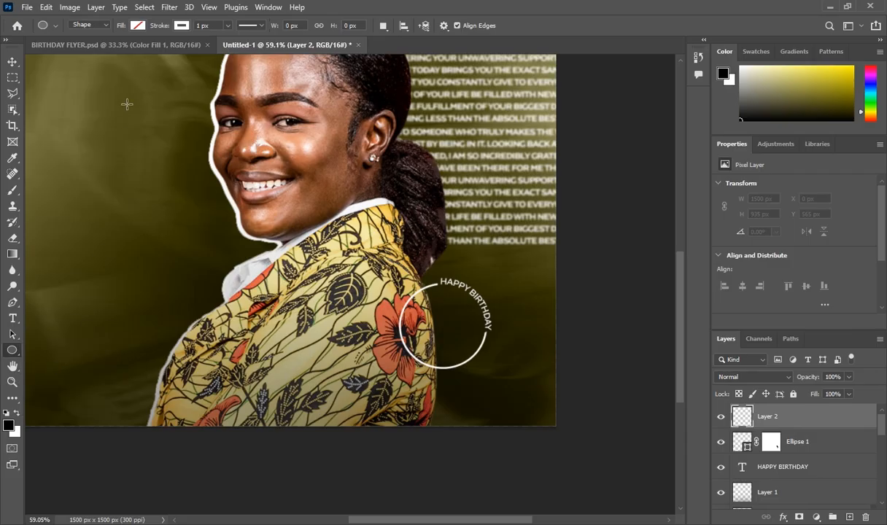
click(138, 25)
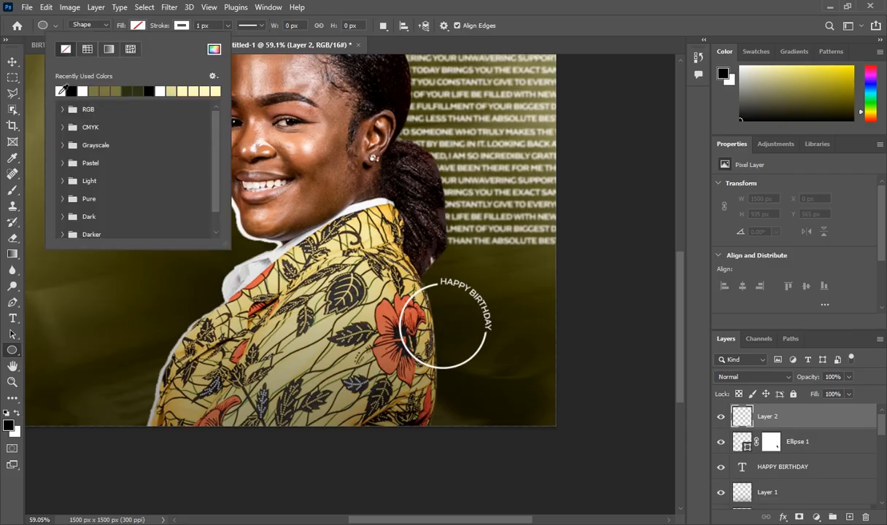
click(62, 90)
click(175, 26)
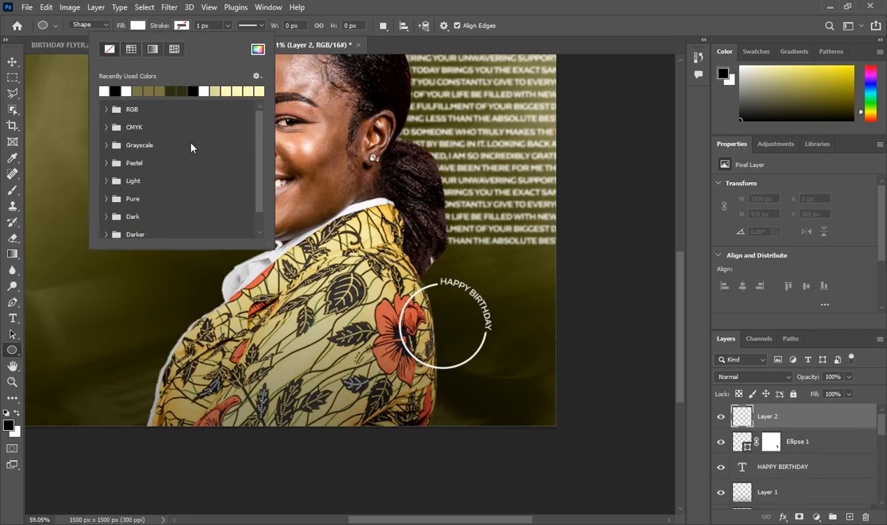
click(457, 307)
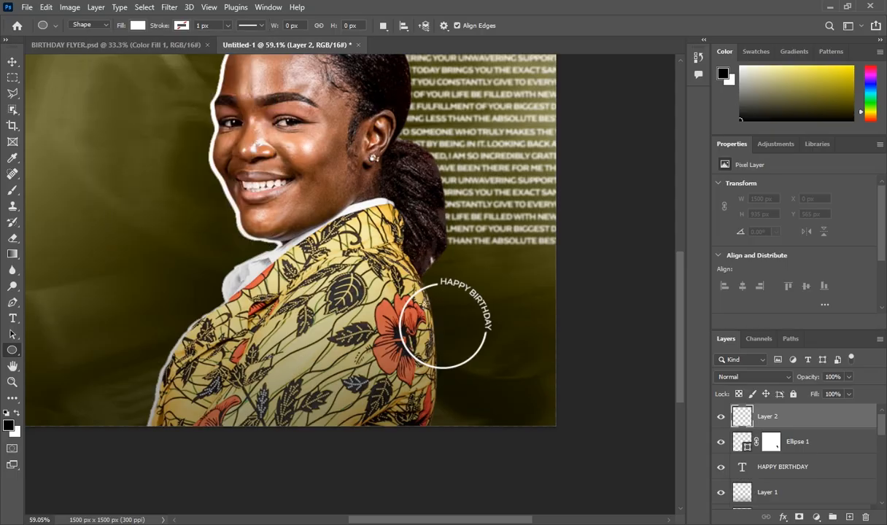
Draw a white circle inside the ring and size it to 147 × 147 px
drag(423, 303, 473, 351)
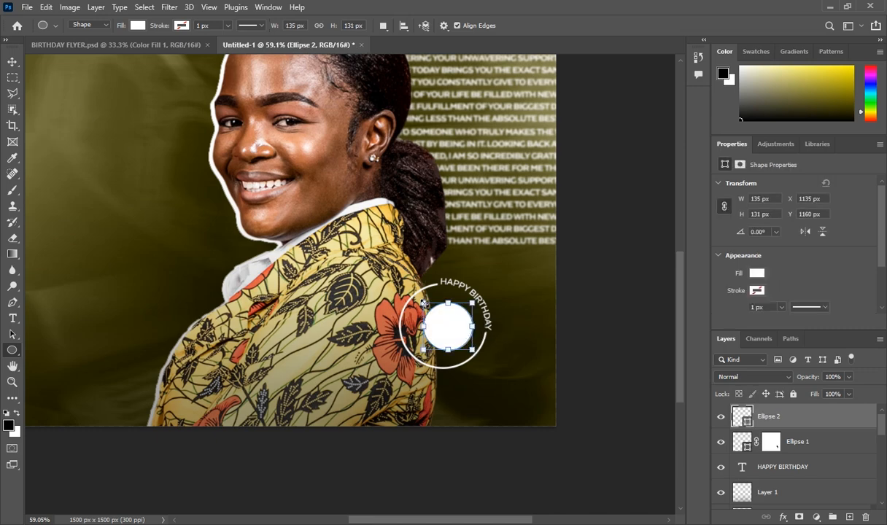
drag(424, 304, 419, 301)
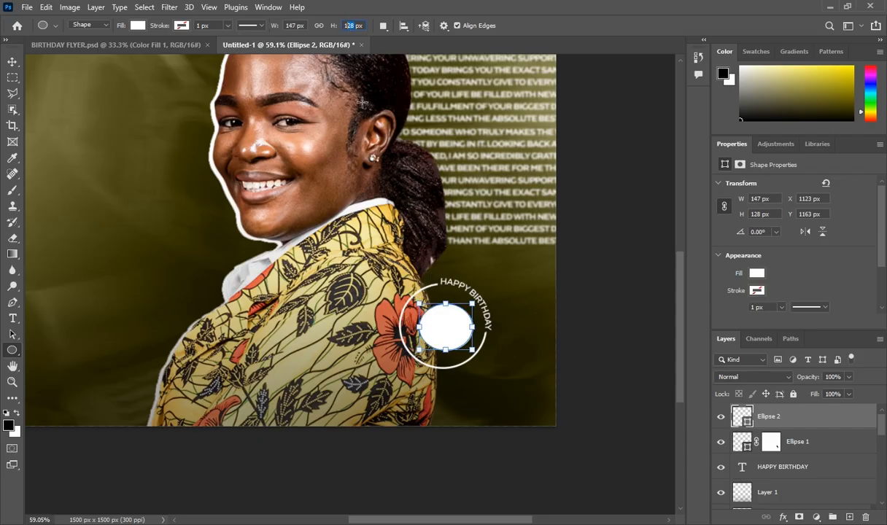
text(147)
key(Return)
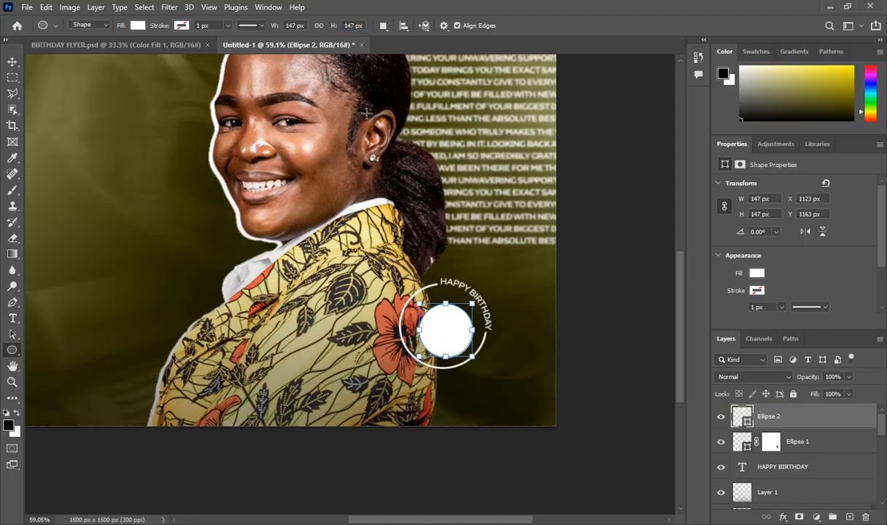
Nudge the white circle up-left, then start black (000000) text on a new layer
click(13, 62)
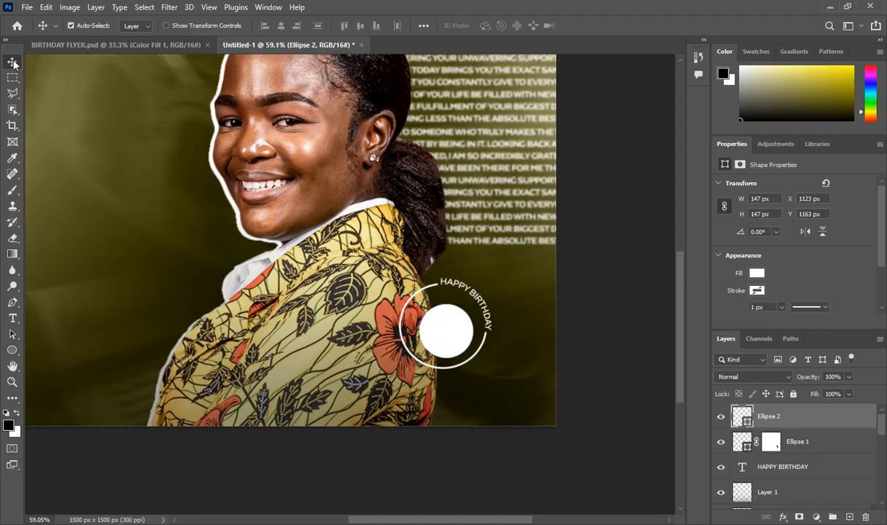
drag(443, 334, 440, 326)
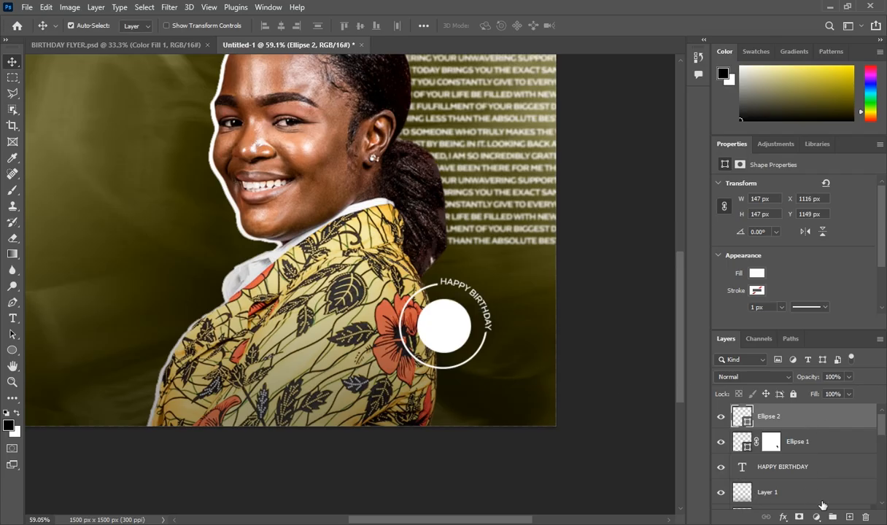
click(849, 517)
click(13, 318)
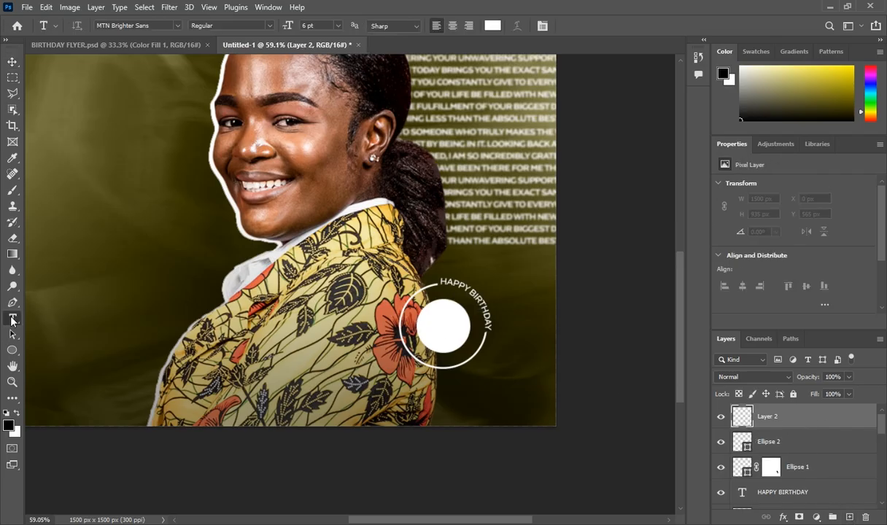
click(315, 334)
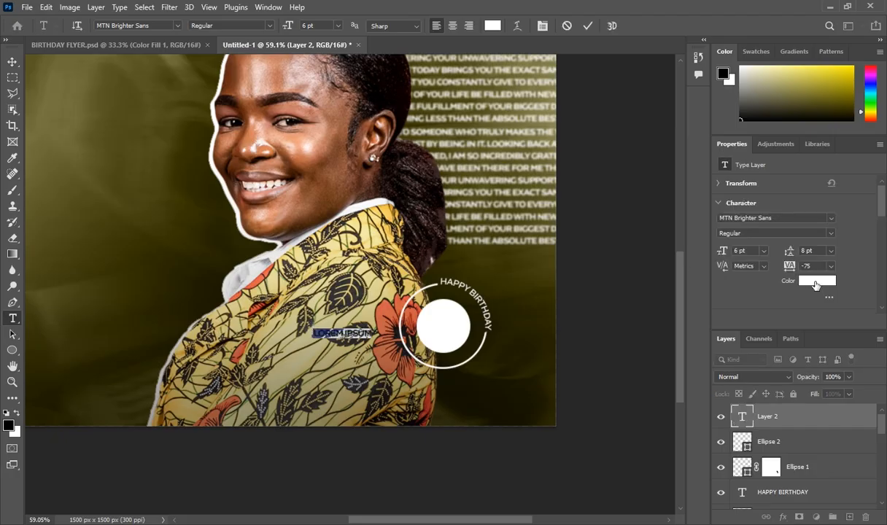
click(816, 280)
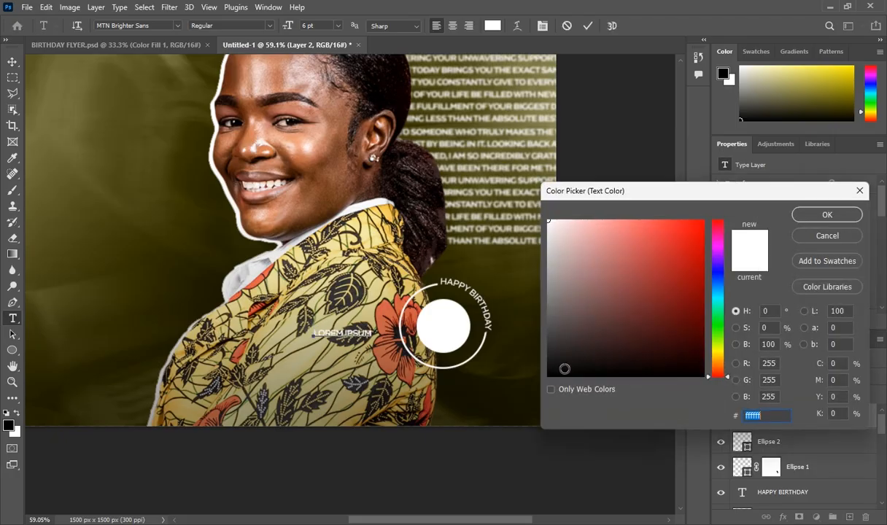
text(000000)
click(827, 214)
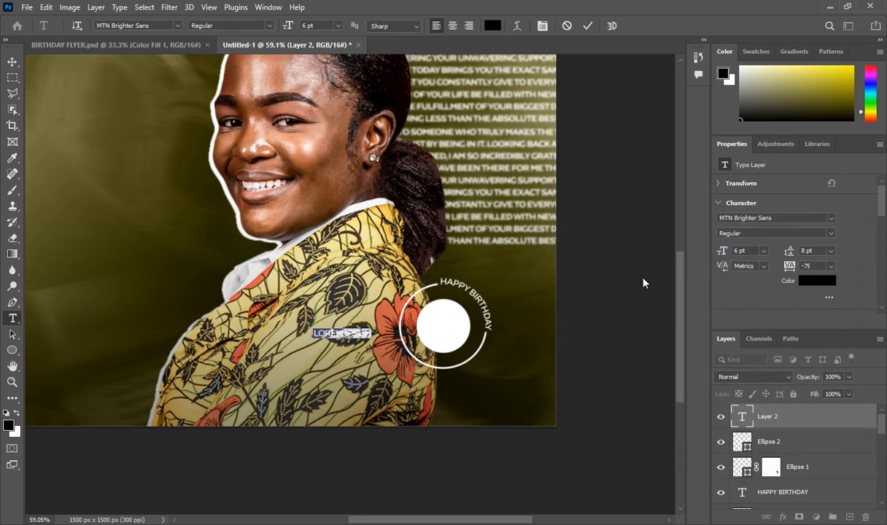
key(BackSpace)
Make the '+1' text ExtraBold 24 pt and move it into the white circle
click(790, 233)
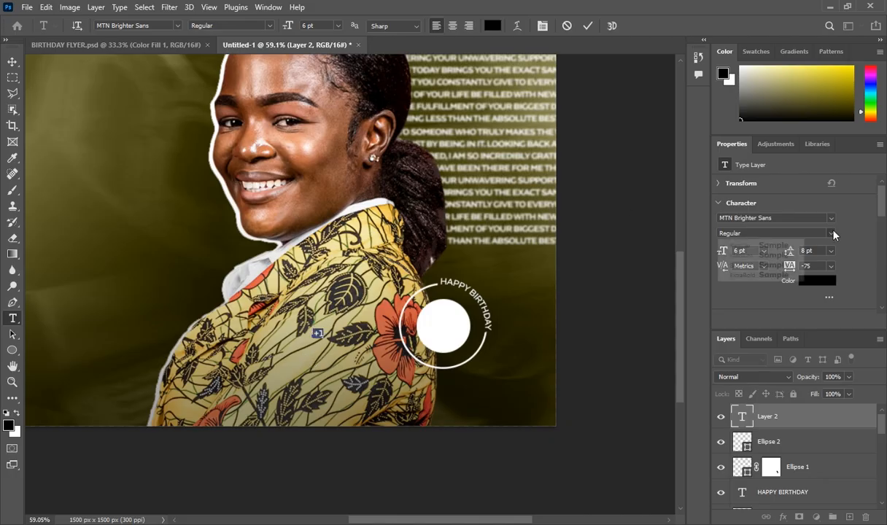
click(770, 275)
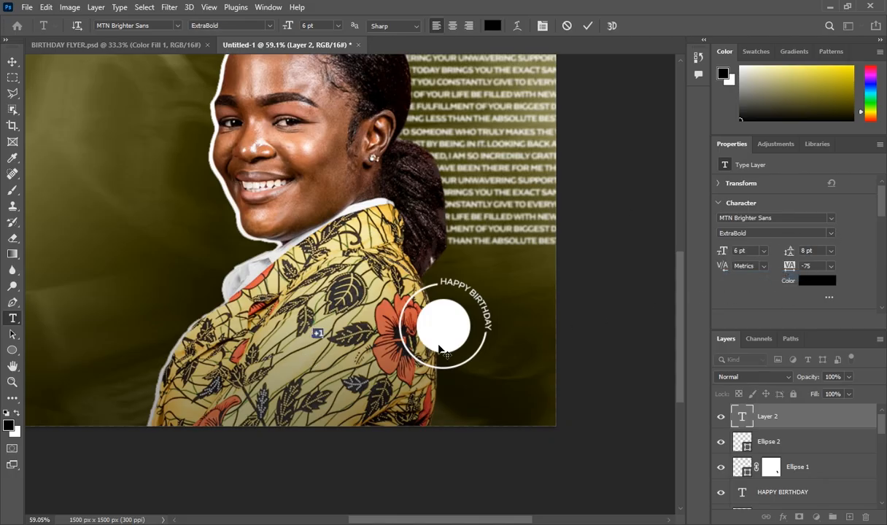
click(763, 250)
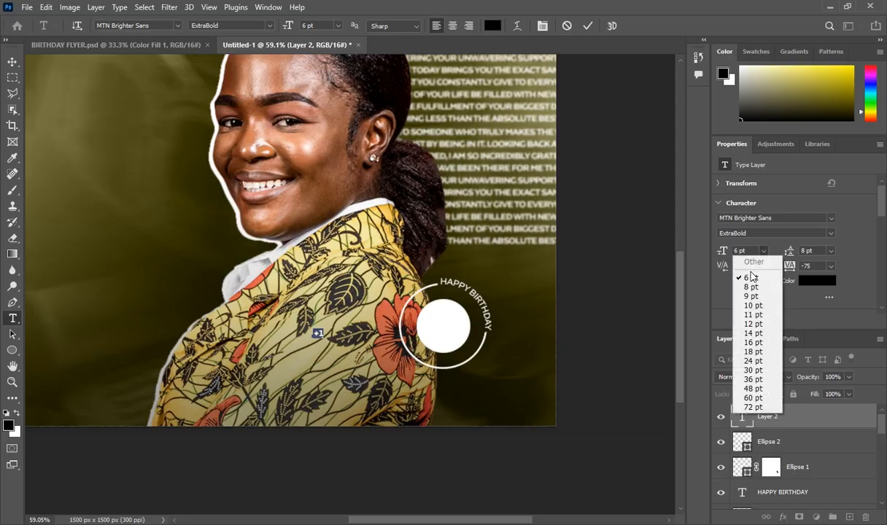
click(753, 370)
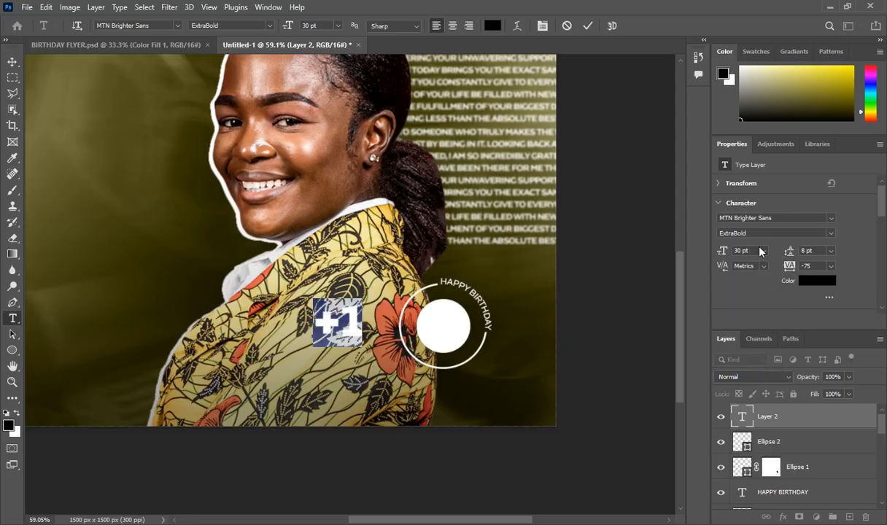
click(763, 251)
click(751, 358)
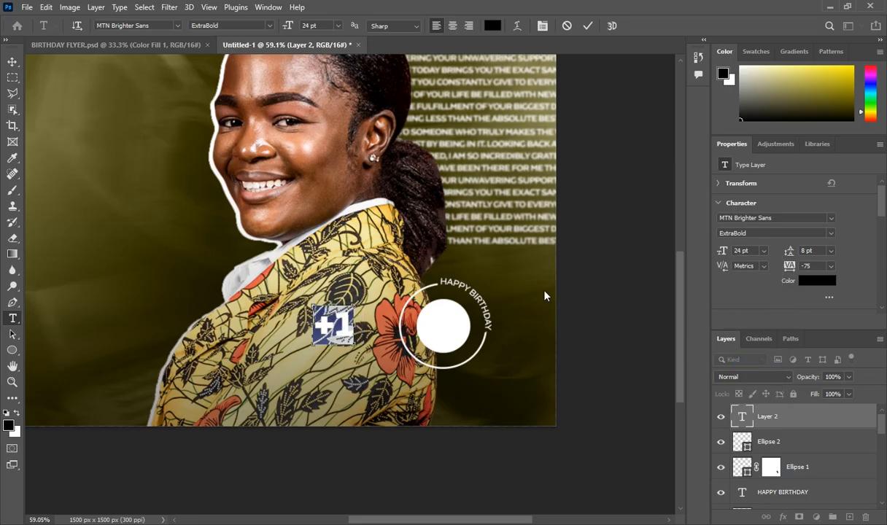
drag(313, 378, 420, 380)
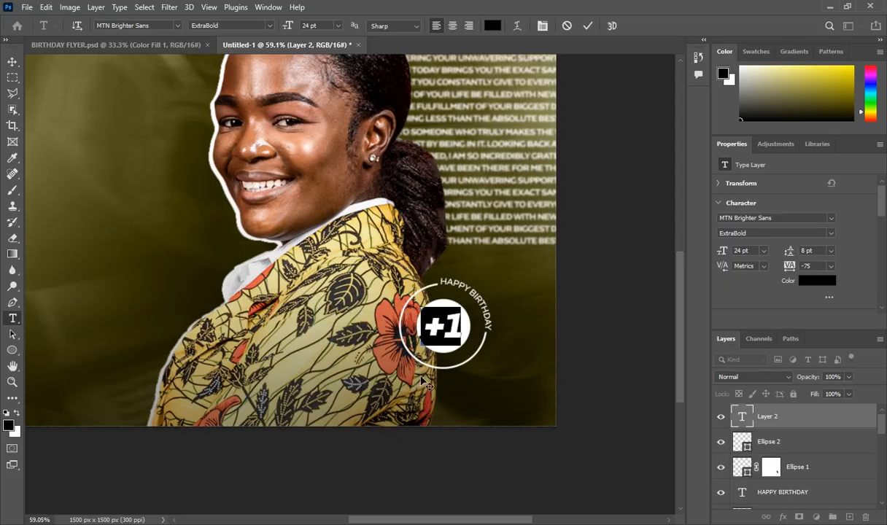
click(765, 410)
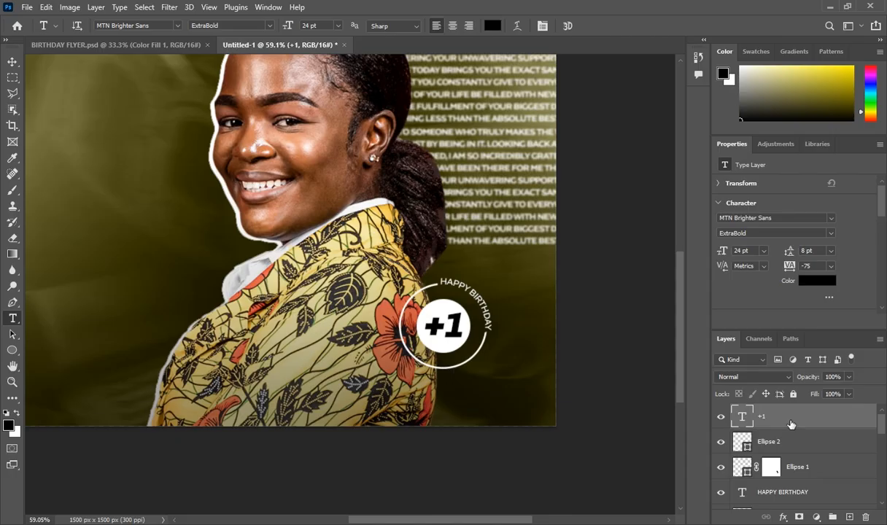
Group the +1, Ellipse 2, Ellipse 1 and HAPPY BIRTHDAY layers as Group 1, shifted up-left
scroll(790, 434, down, 1)
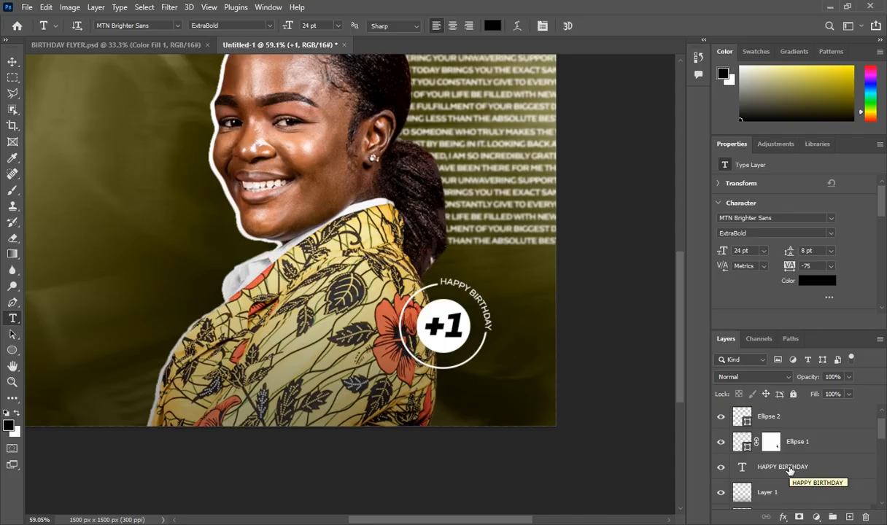
shift+click(789, 470)
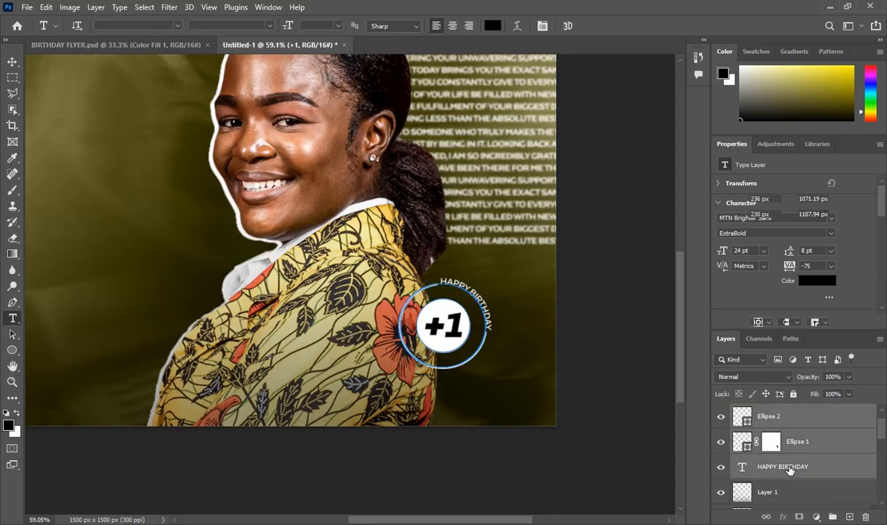
scroll(789, 470, up, 1)
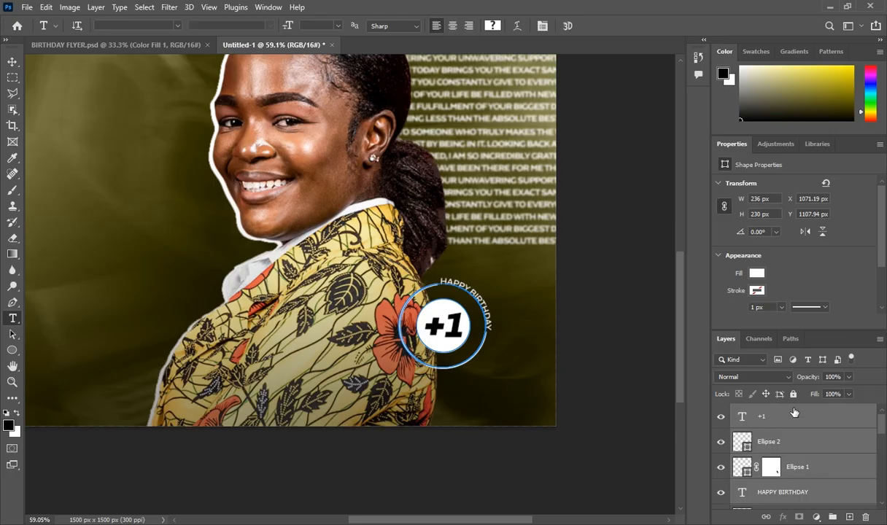
key(ctrl+g)
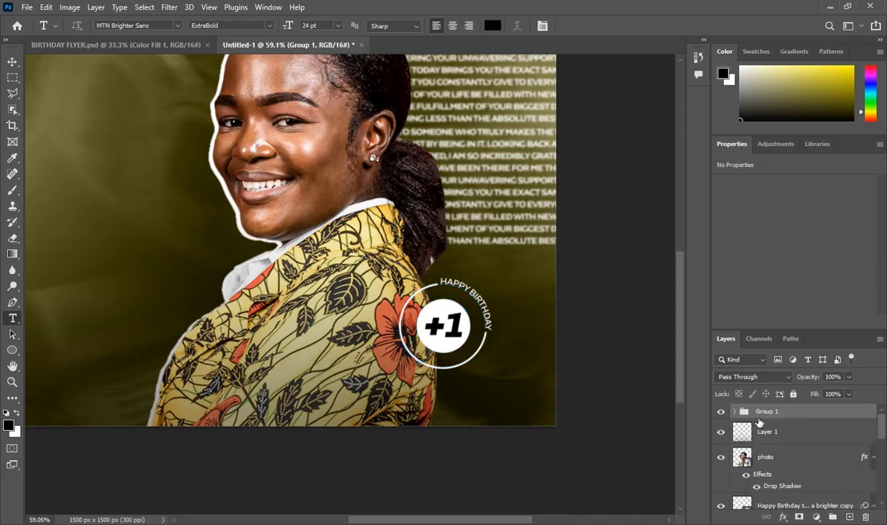
key(ctrl+t)
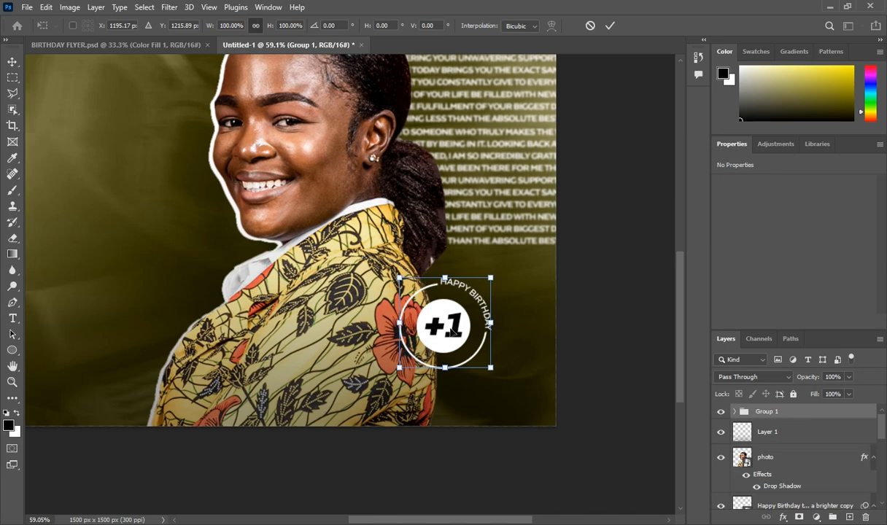
drag(452, 330, 439, 277)
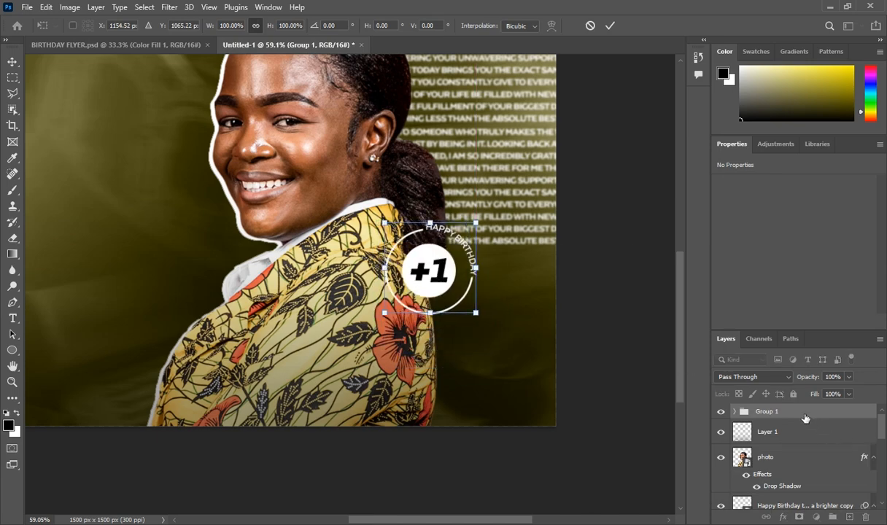
key(Return)
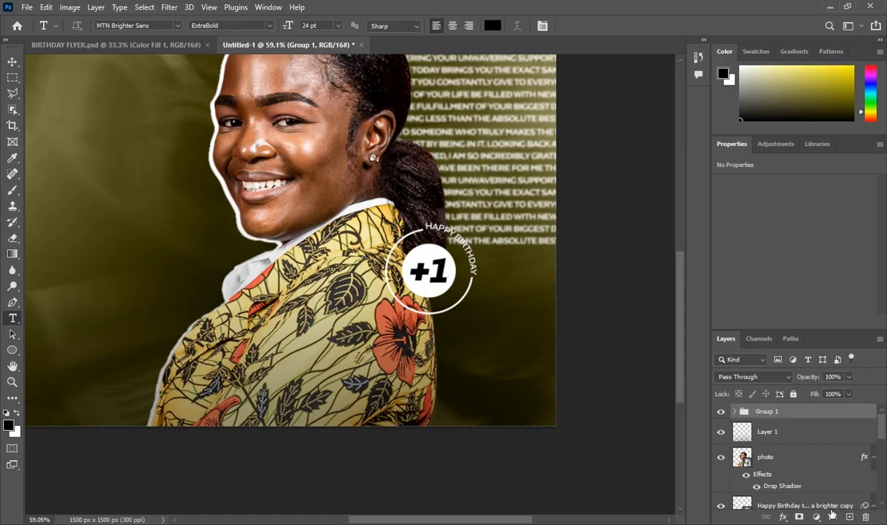
Start a new white-coloured text box on a fresh layer below the +1 badge
scroll(302, 313, down, 4)
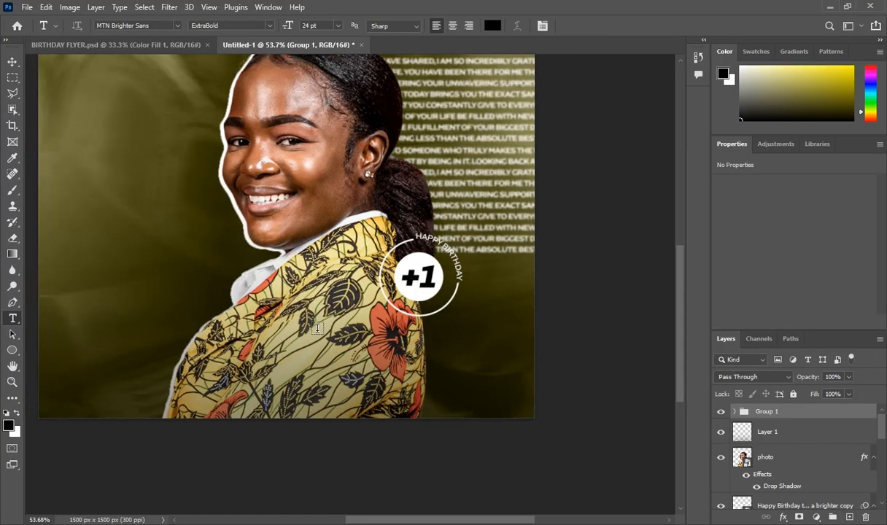
scroll(354, 382, up, 2)
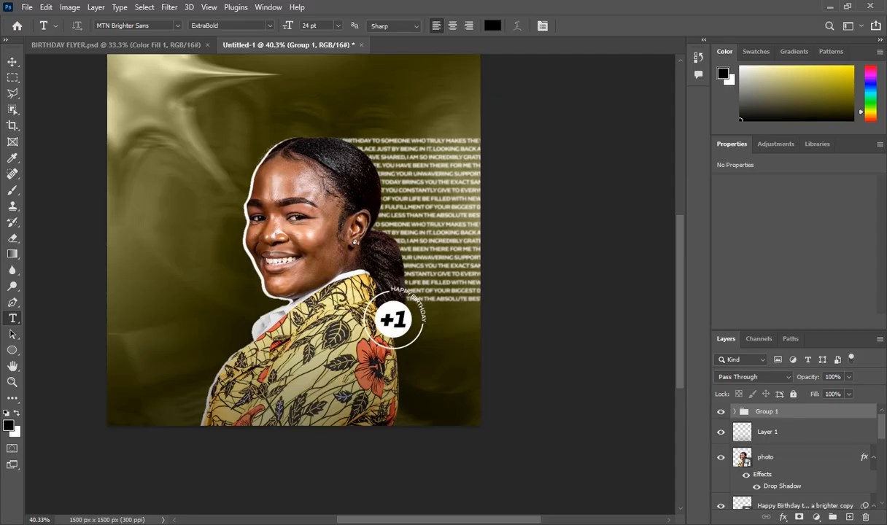
click(848, 517)
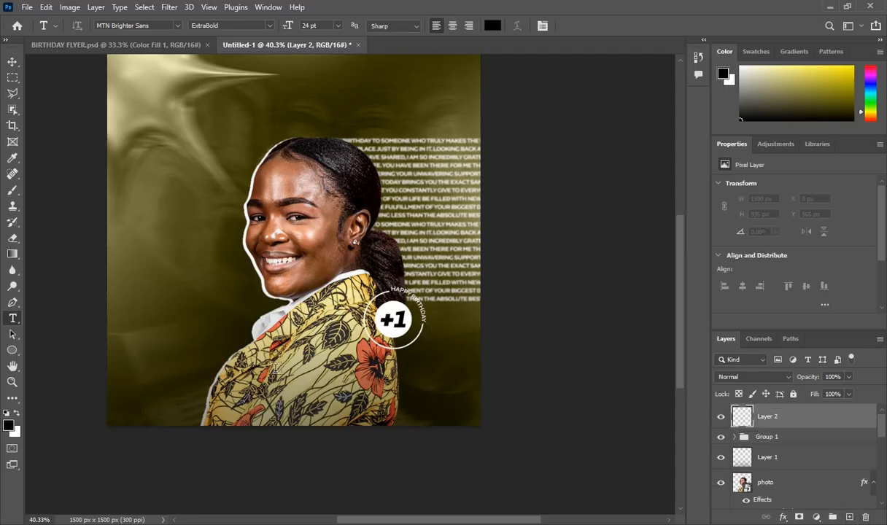
click(357, 372)
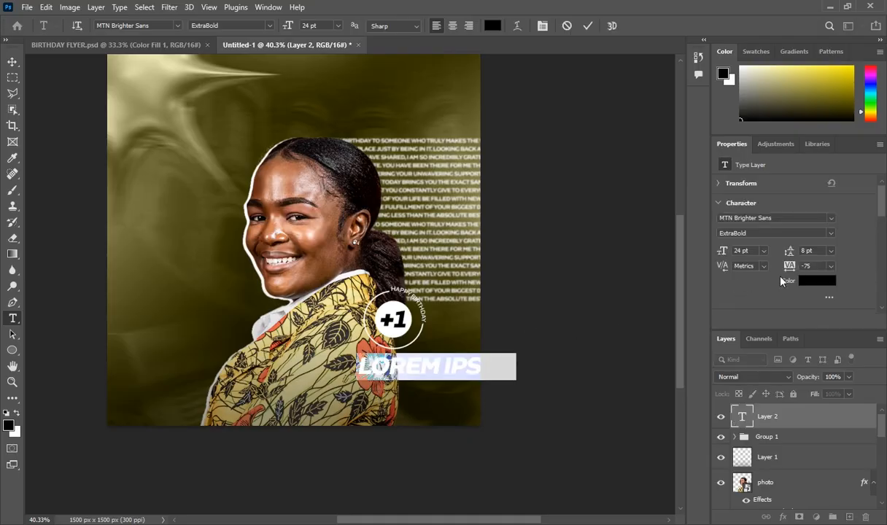
click(808, 282)
drag(559, 229, 544, 218)
click(819, 213)
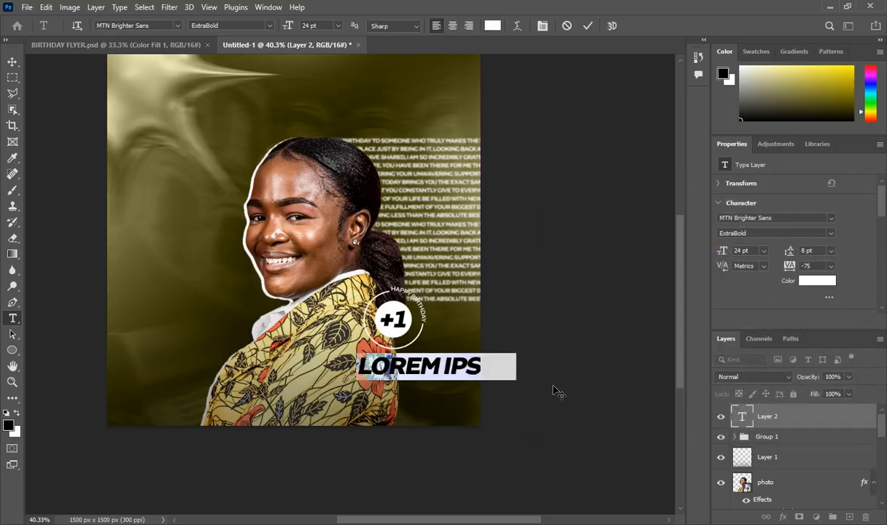
Turn off all caps, type 'birthday', nudge it down beneath the badge, and commit
key(ctrl)
key(ctrl+shift+k)
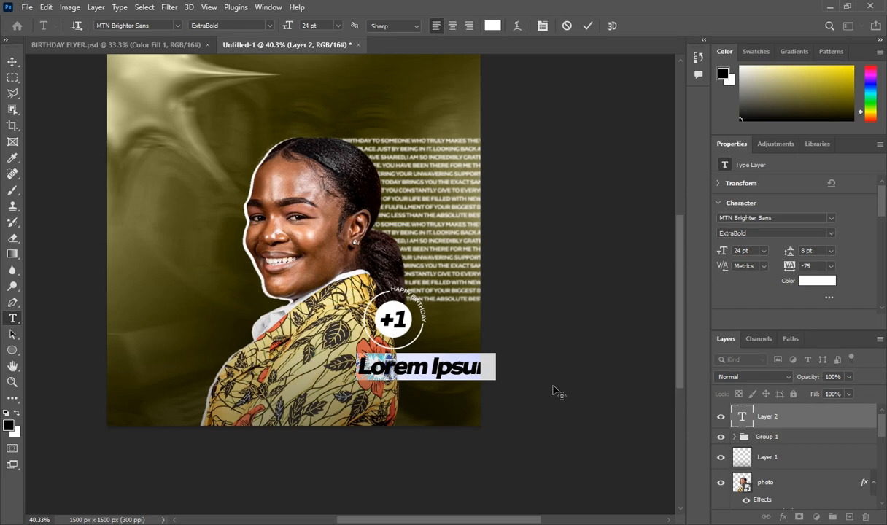
text(birthd)
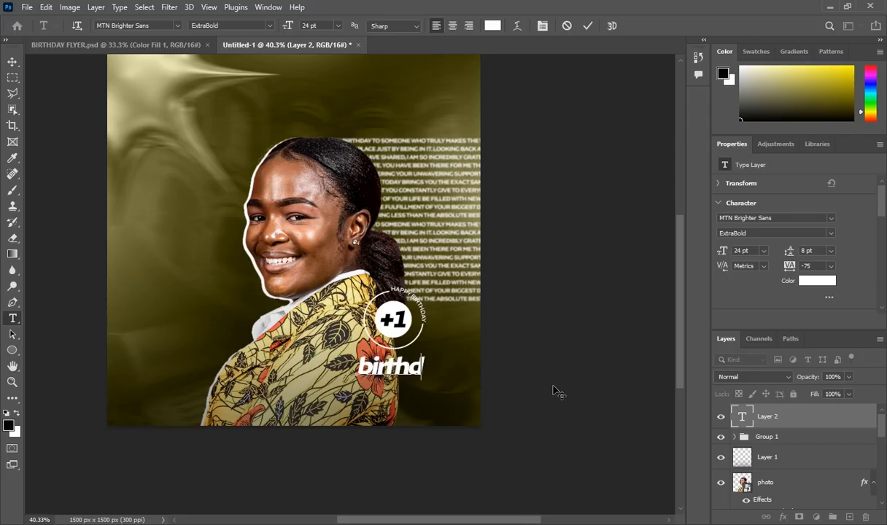
text(ay)
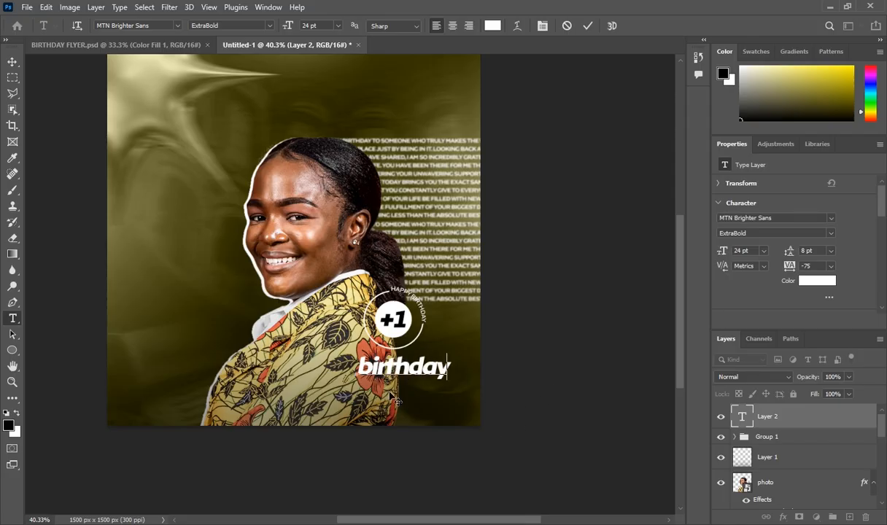
drag(398, 398, 404, 410)
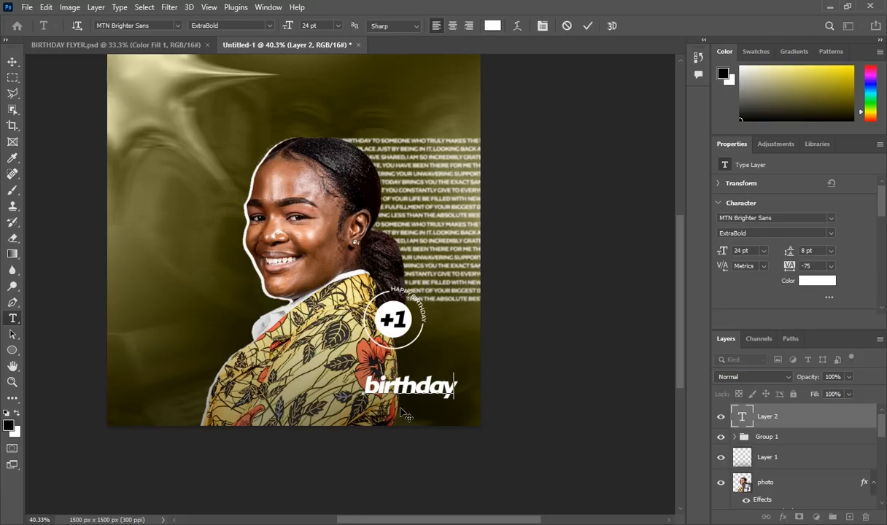
drag(400, 412, 397, 415)
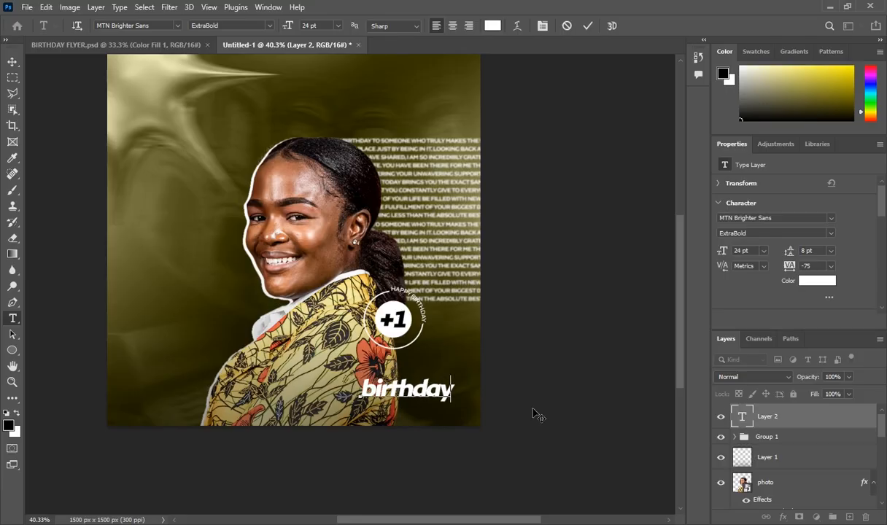
click(772, 417)
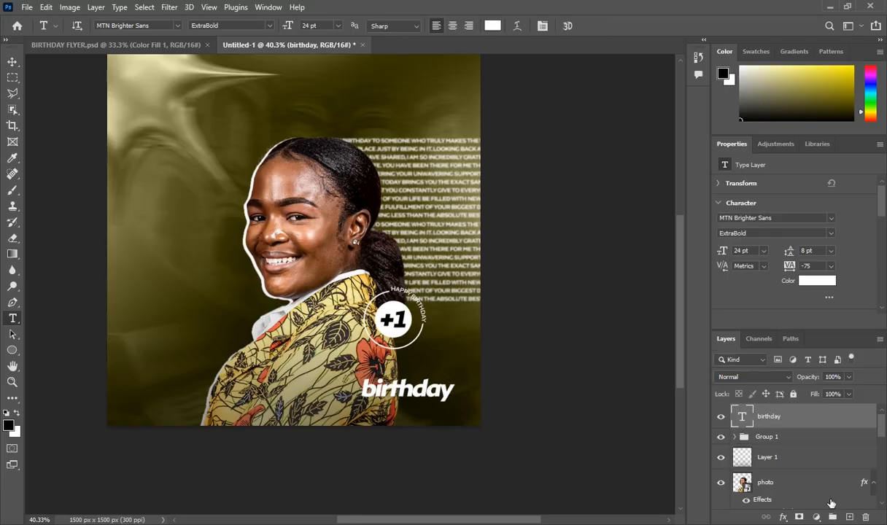
Start a new text layer in Snowtime Paradise and enter the word 'happy'
click(848, 516)
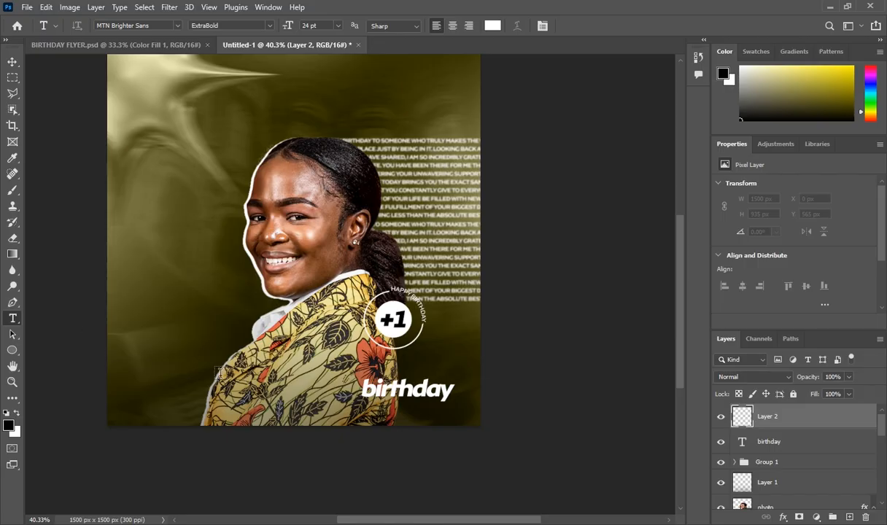
click(319, 387)
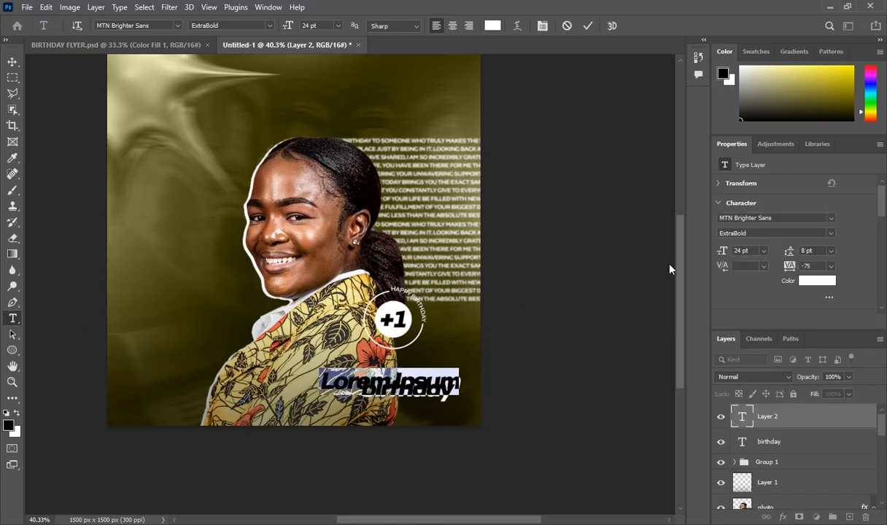
click(830, 219)
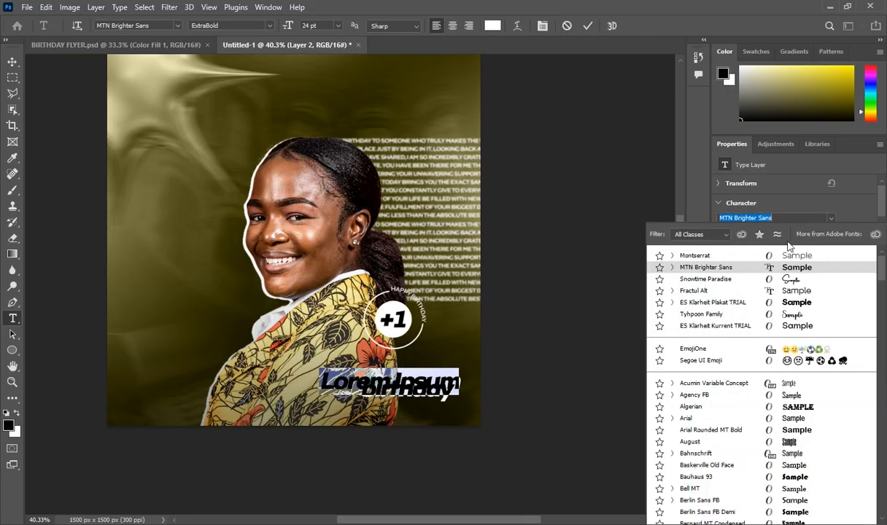
click(729, 281)
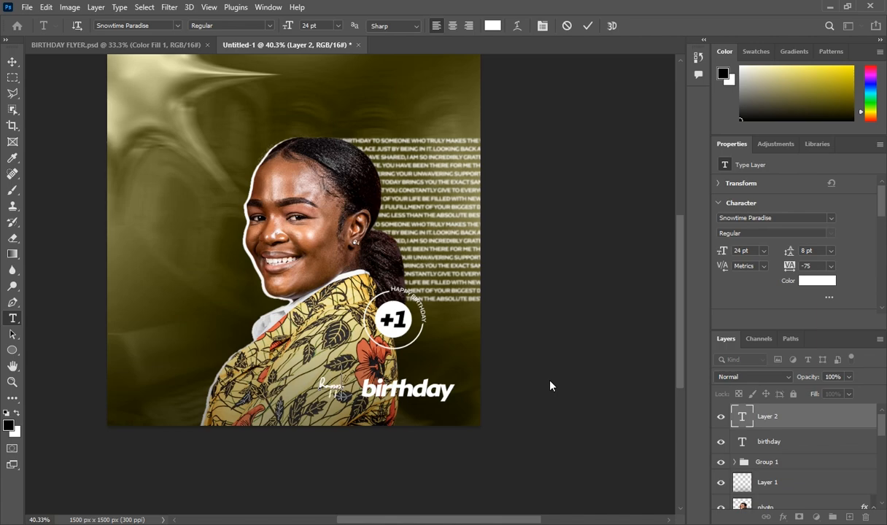
text(y)
Set 'happy' to 60 pt, place it just above birthday, commit, then select the +1 group
drag(320, 385, 347, 394)
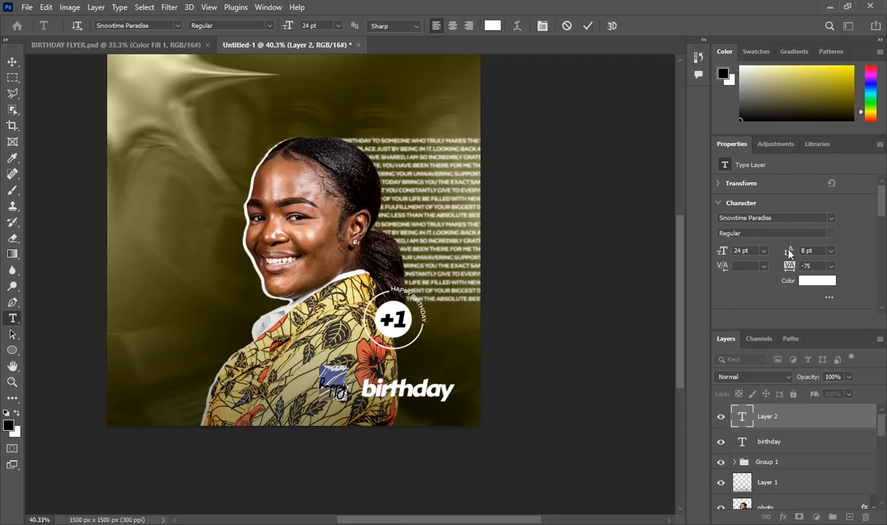
click(762, 254)
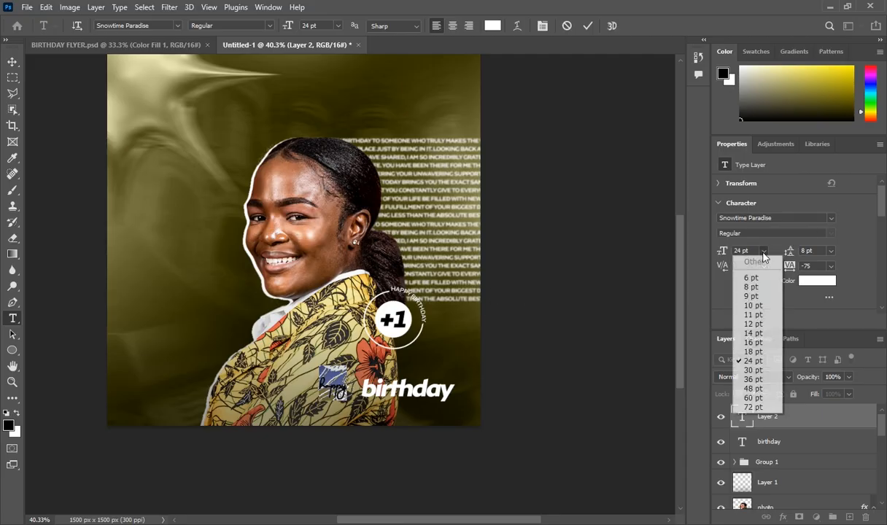
click(743, 398)
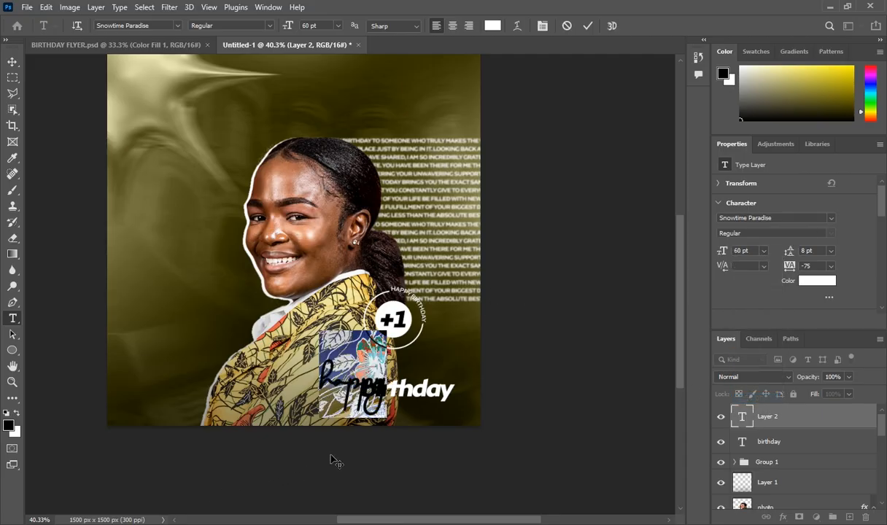
drag(369, 446, 383, 447)
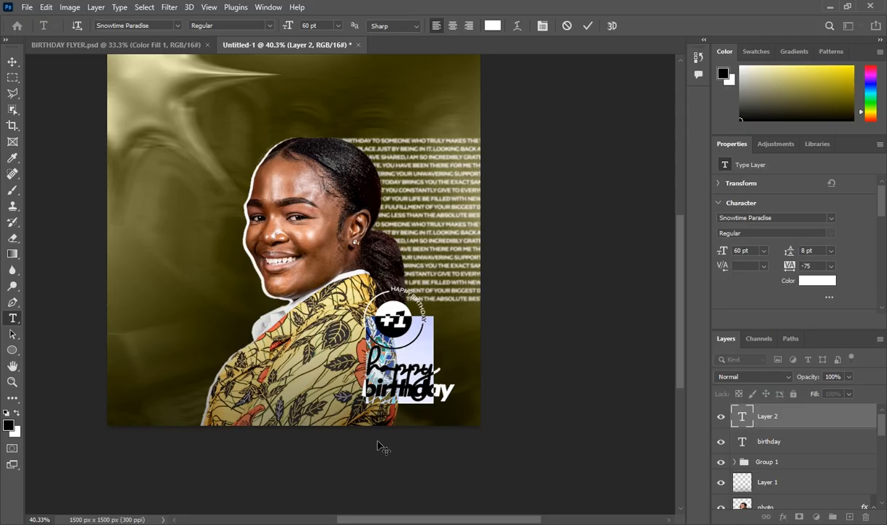
click(789, 419)
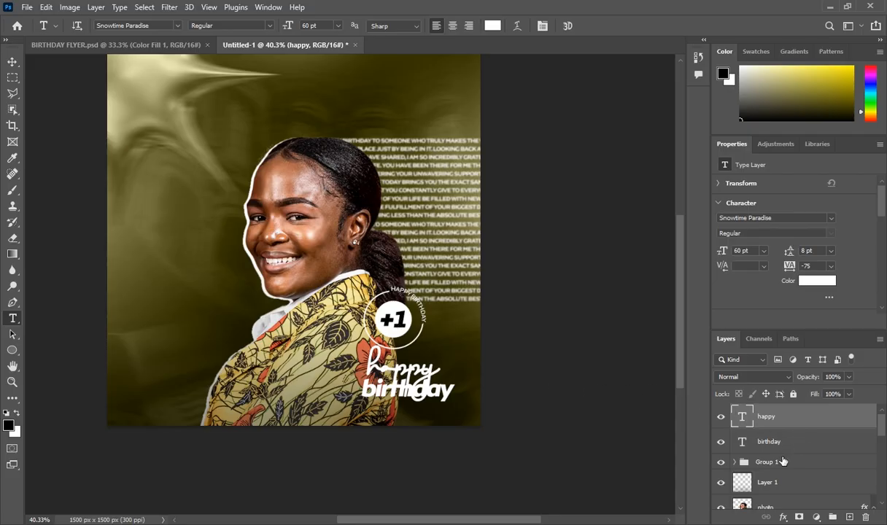
click(777, 442)
click(779, 462)
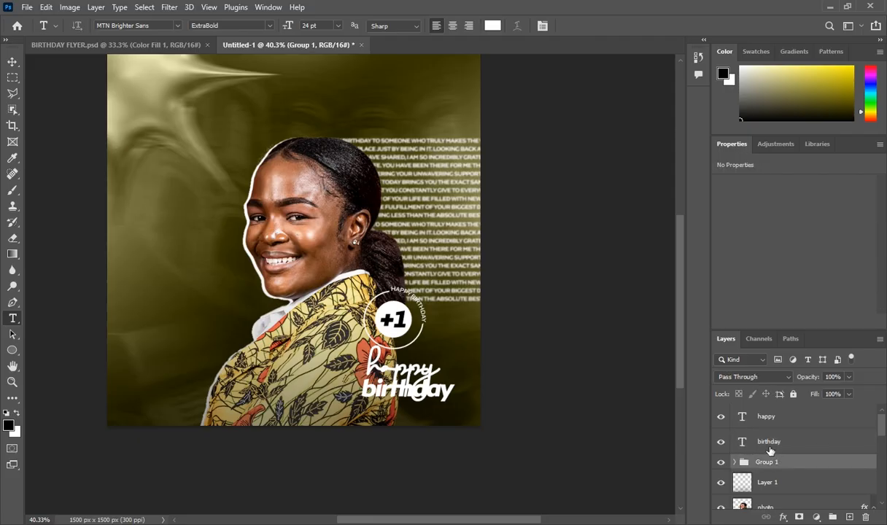
Scale the +1 badge group to 70.88% with Ctrl+T, nudge it up, and commit
key(ctrl+t)
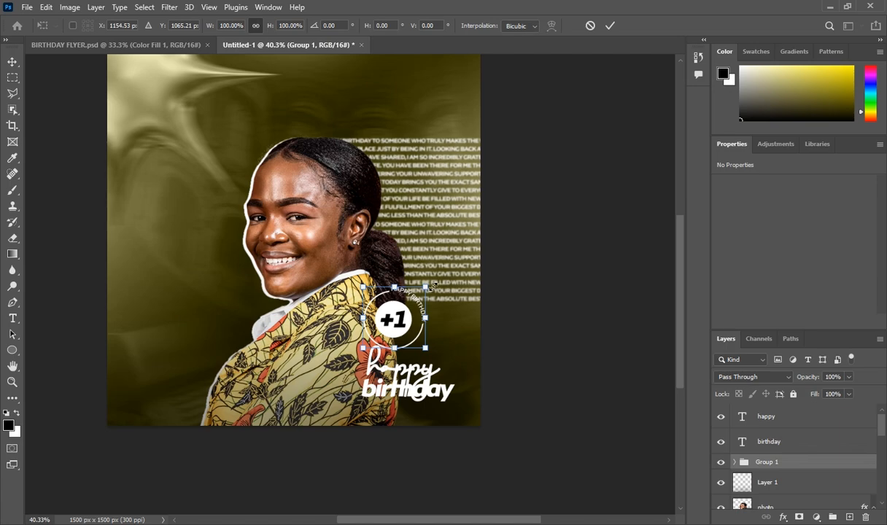
drag(426, 287, 408, 303)
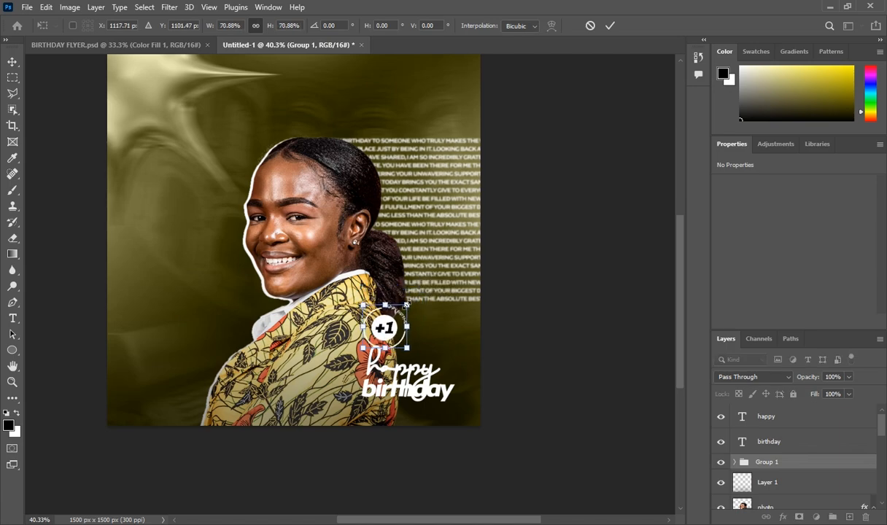
drag(381, 334, 385, 326)
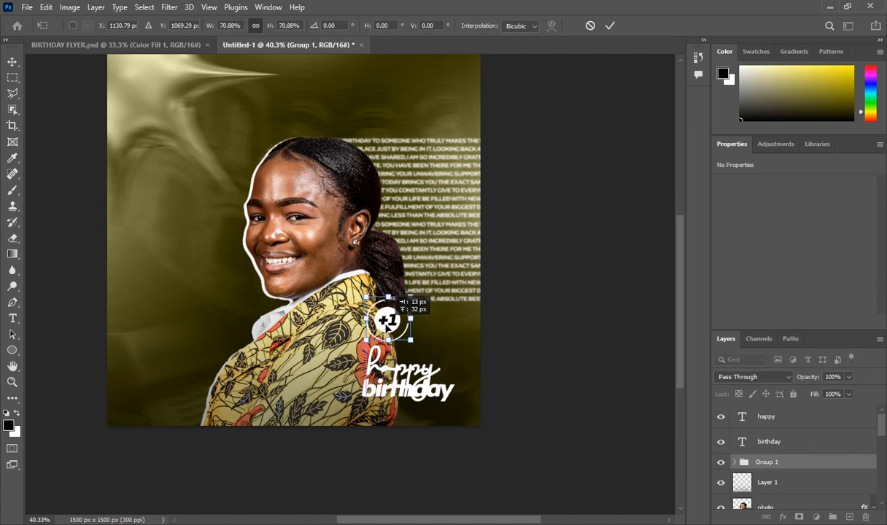
key(Return)
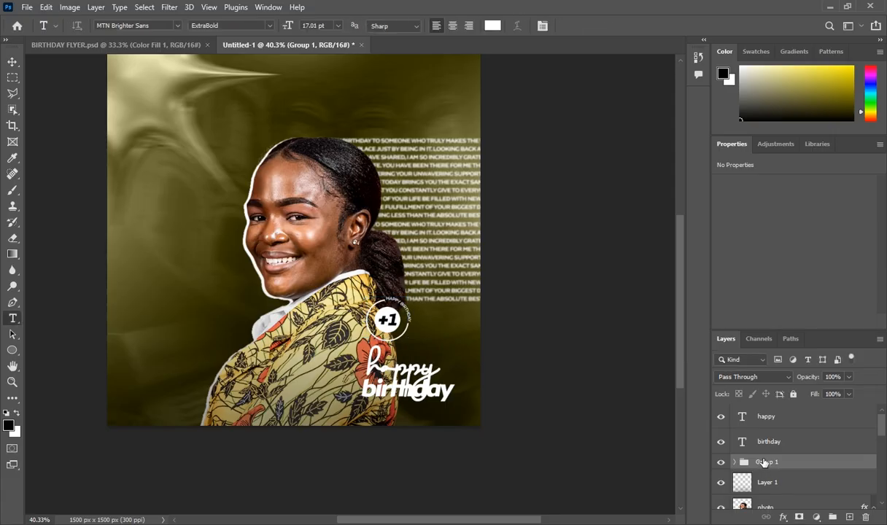
click(764, 415)
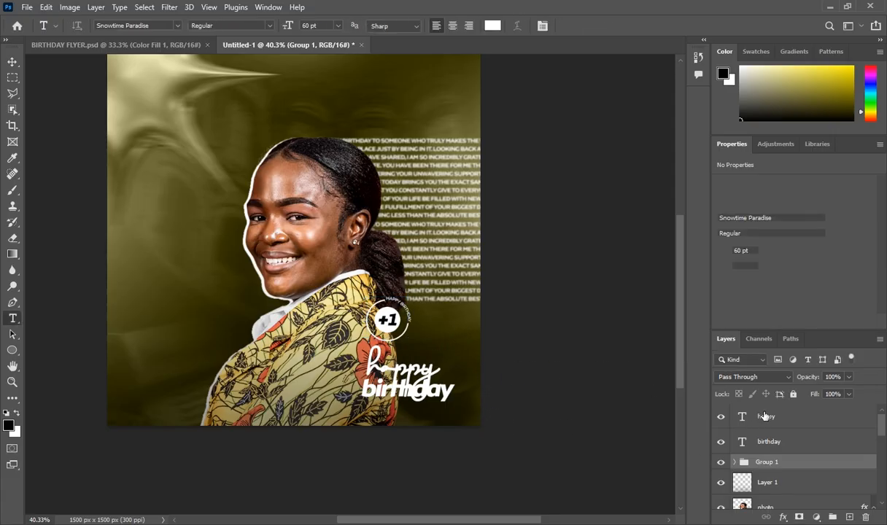
Start a new lower-left text layer in MTN Brighter Sans Bold at 12 pt
click(849, 516)
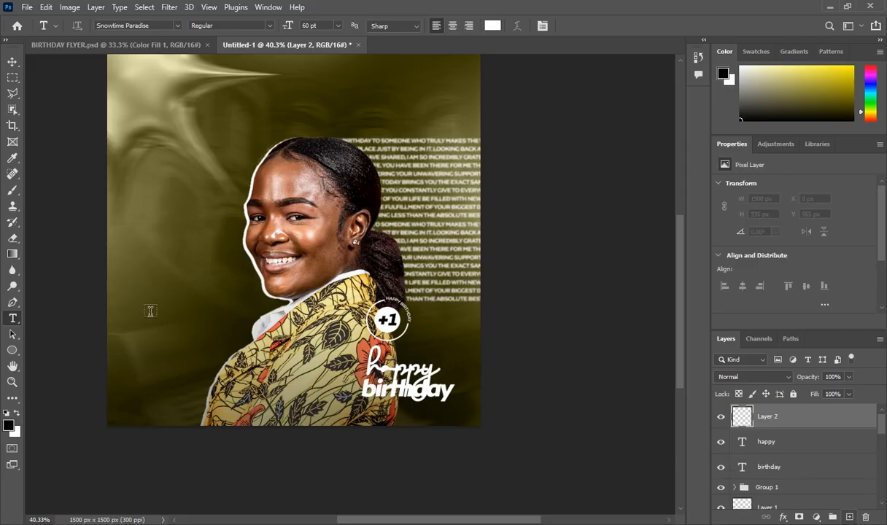
click(143, 361)
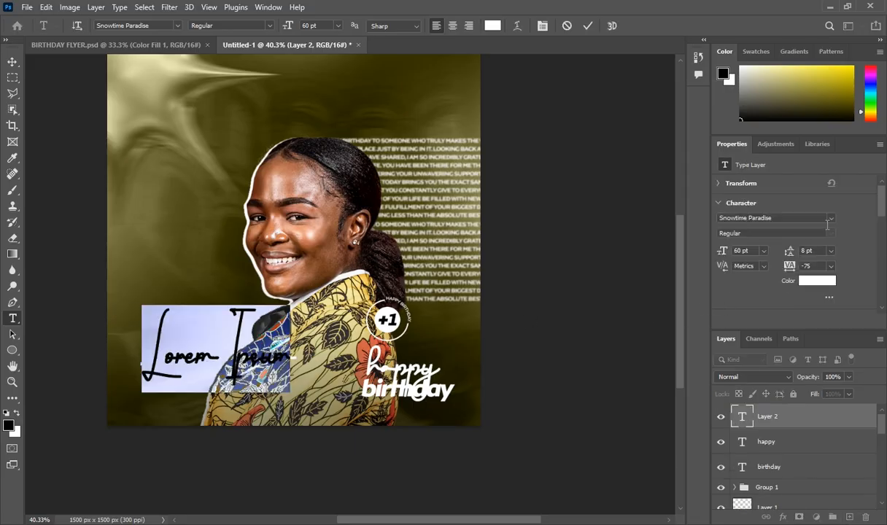
click(829, 218)
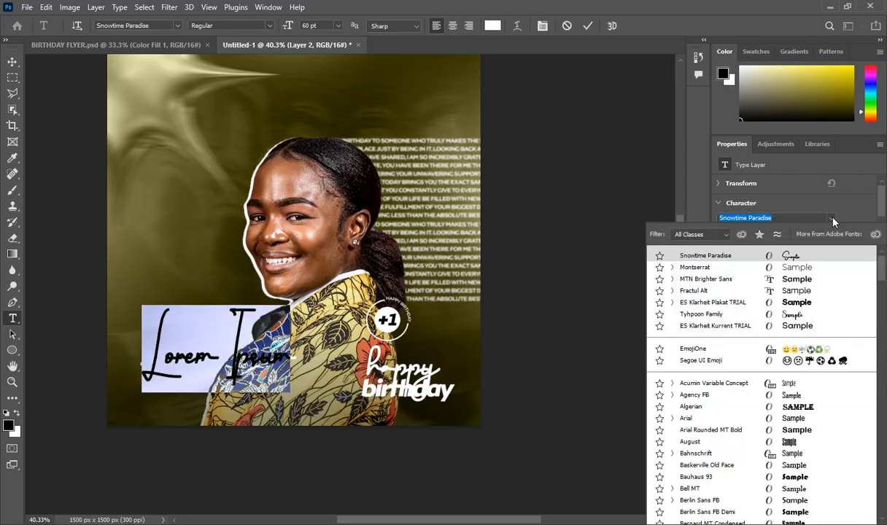
click(713, 282)
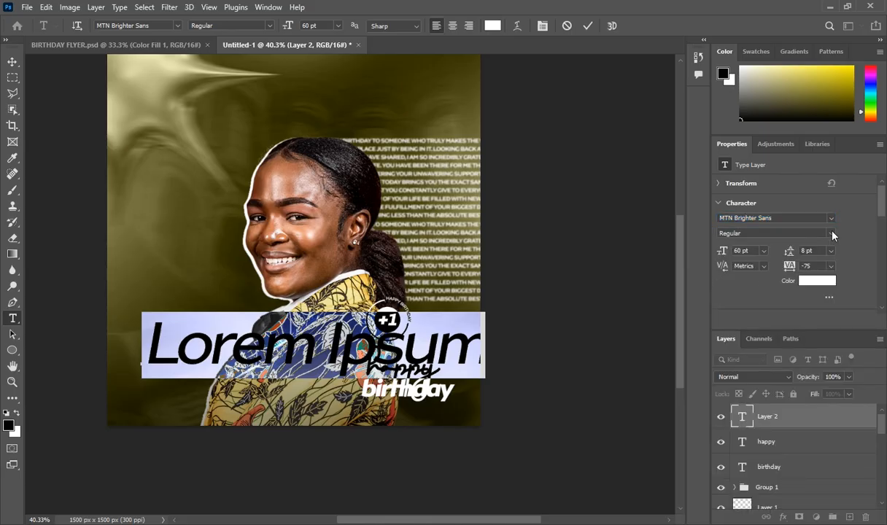
click(831, 233)
click(786, 275)
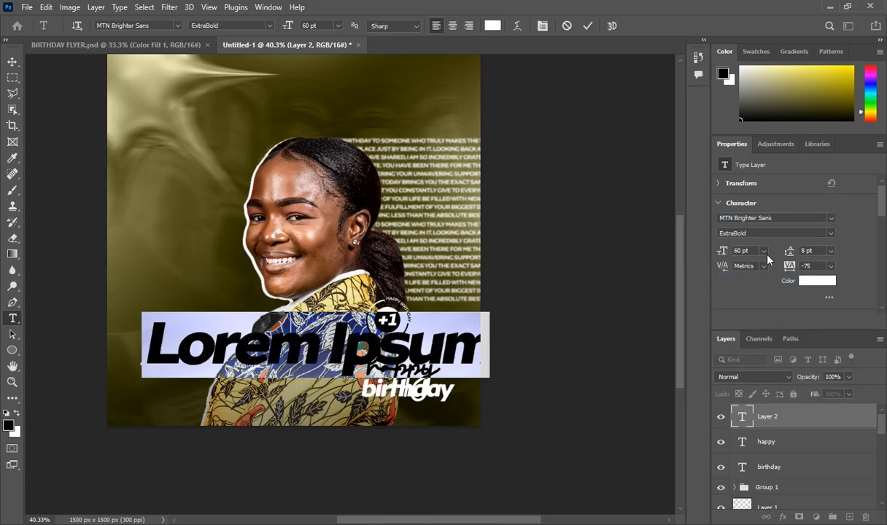
click(787, 233)
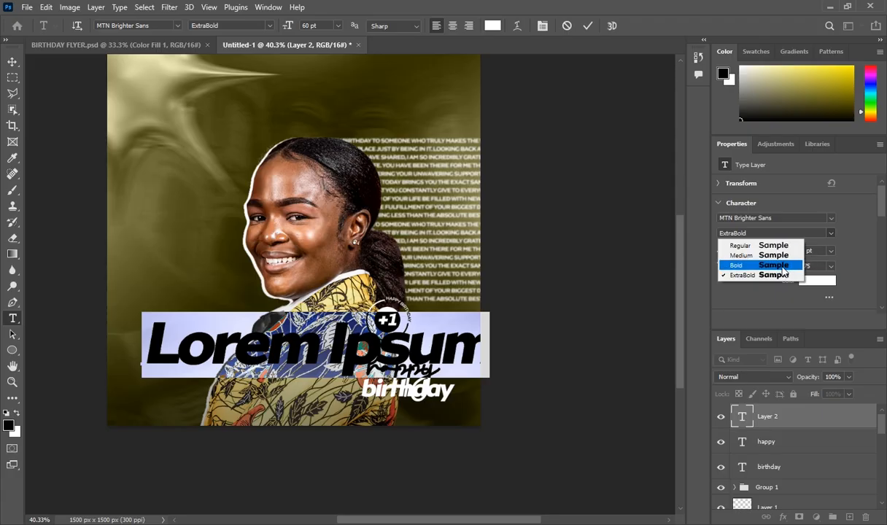
click(782, 265)
click(764, 250)
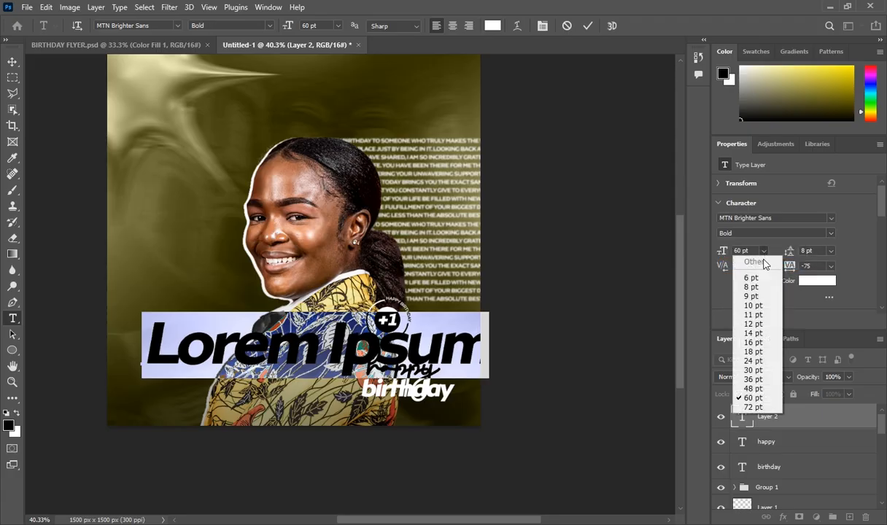
click(753, 324)
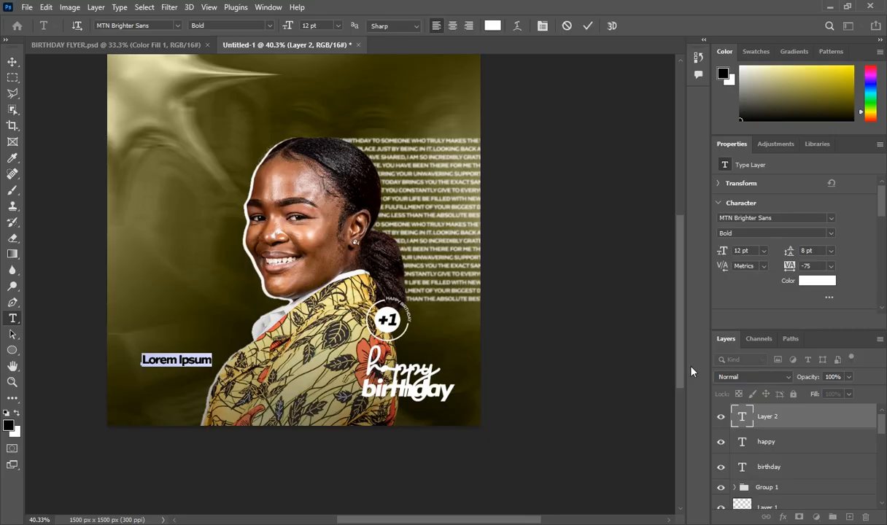
key(BackSpace)
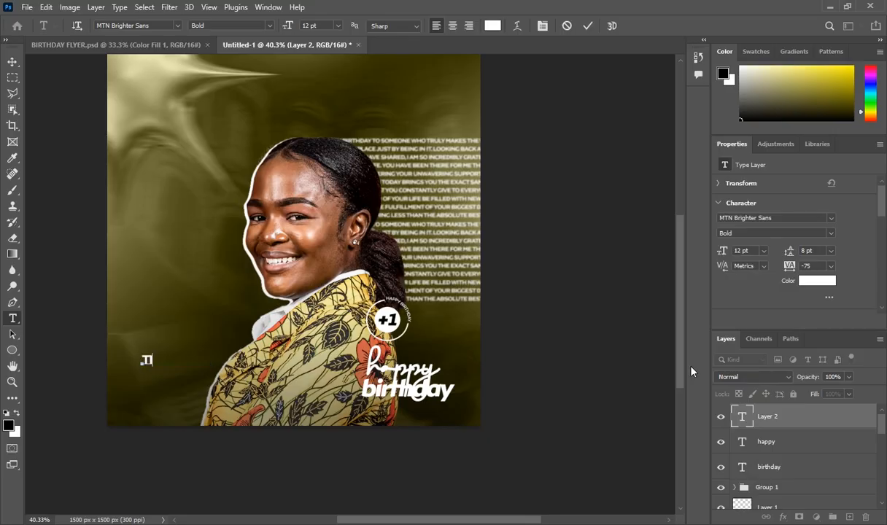
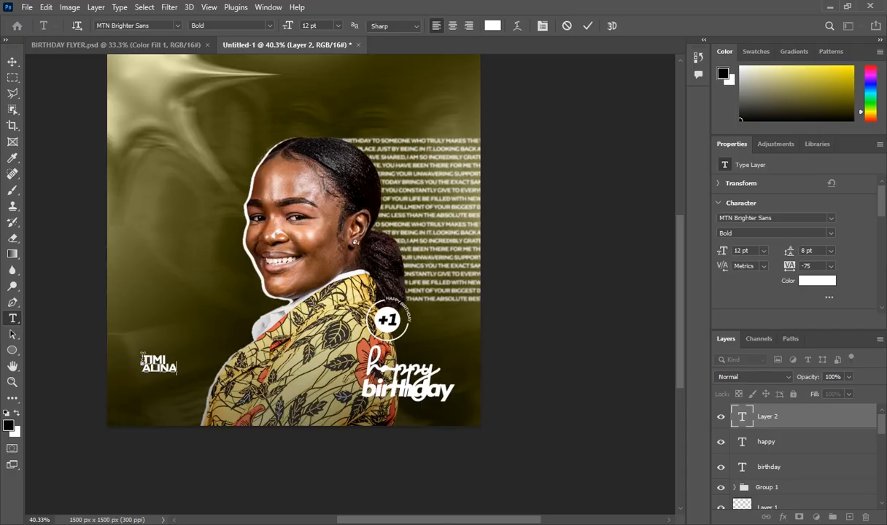
drag(143, 357, 183, 369)
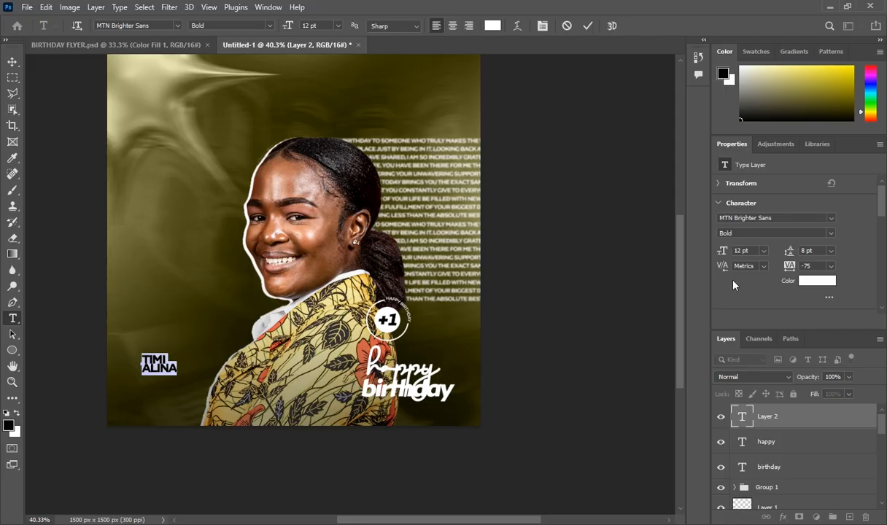
click(764, 250)
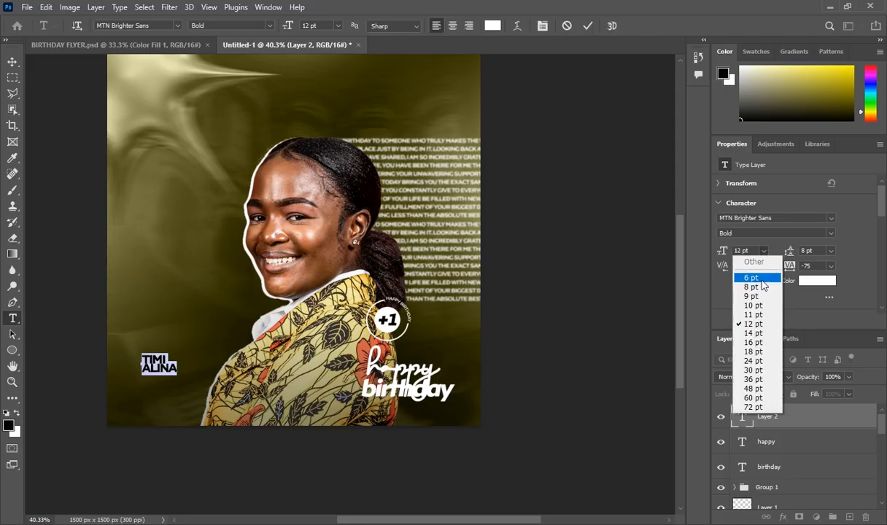
click(755, 343)
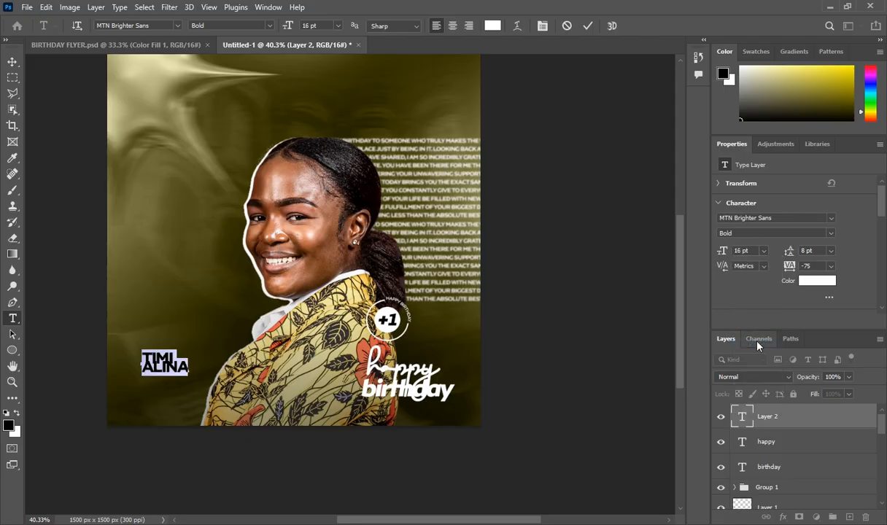
click(763, 250)
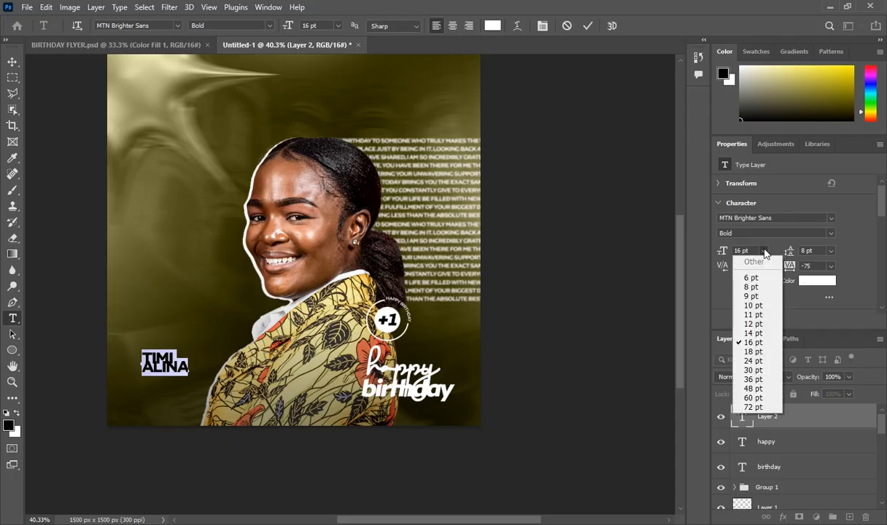
click(757, 352)
Tighten the name's leading to 14 pt, nudge and commit it, then start a new text line below
click(832, 250)
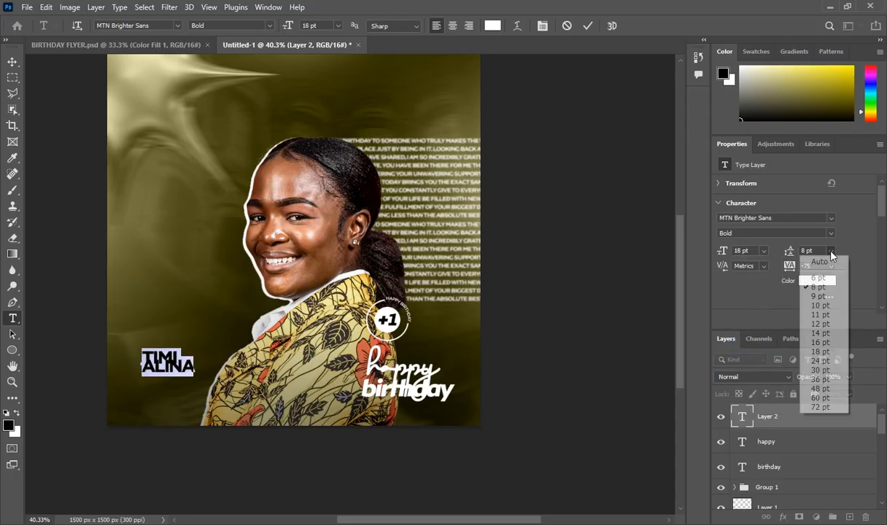
click(818, 258)
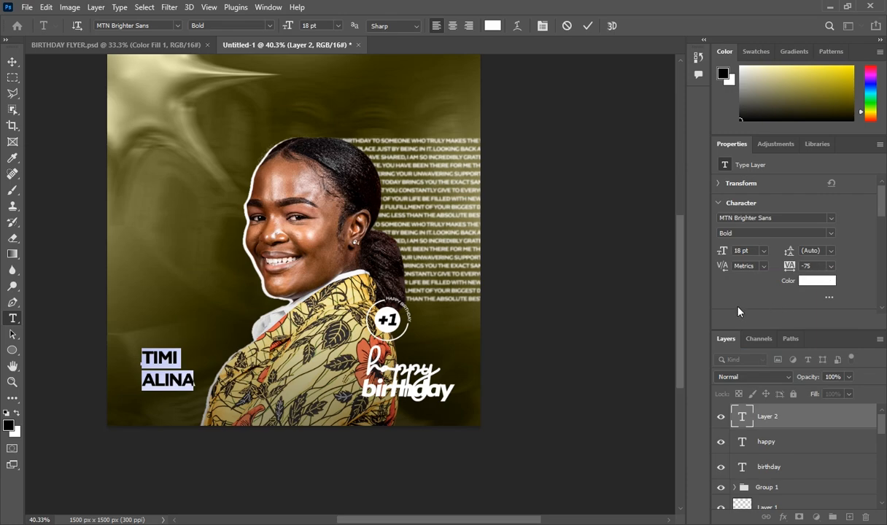
click(831, 251)
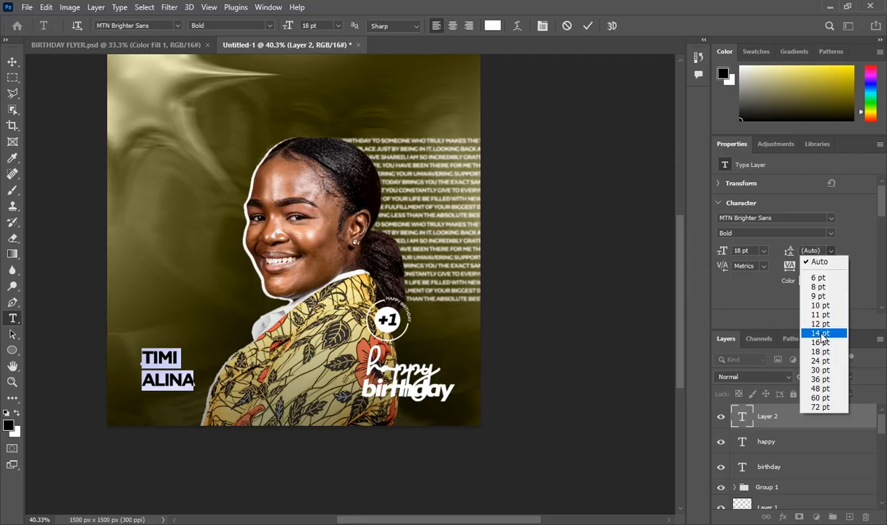
click(821, 334)
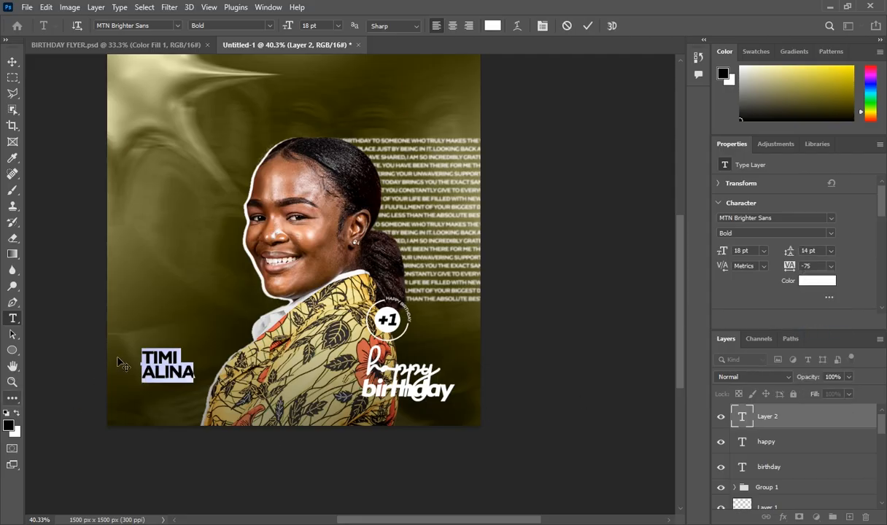
drag(176, 412, 179, 414)
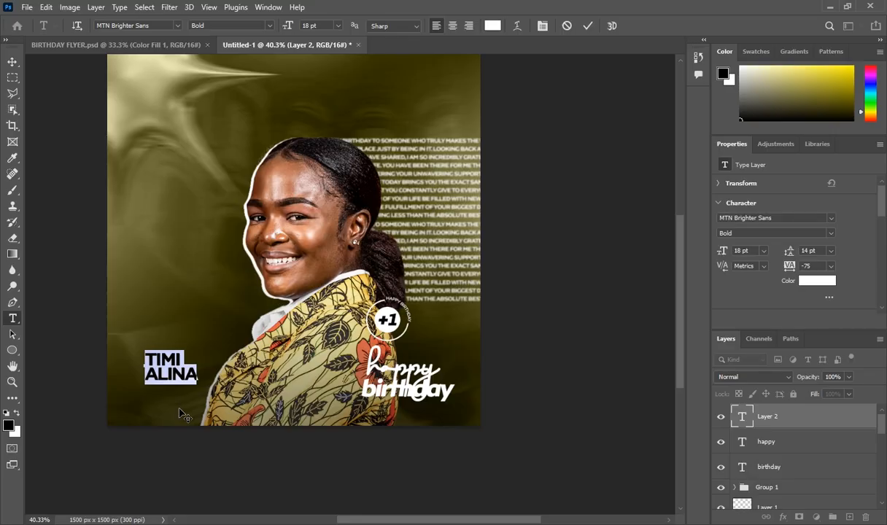
click(767, 415)
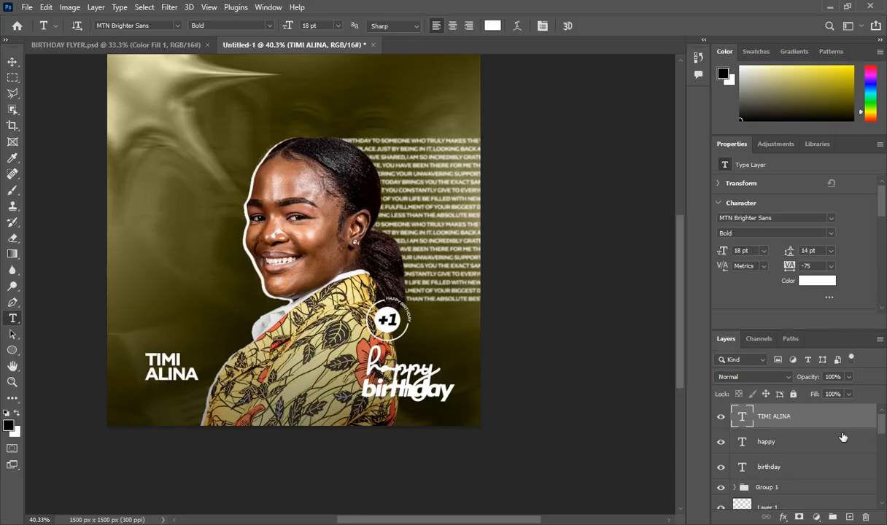
click(848, 516)
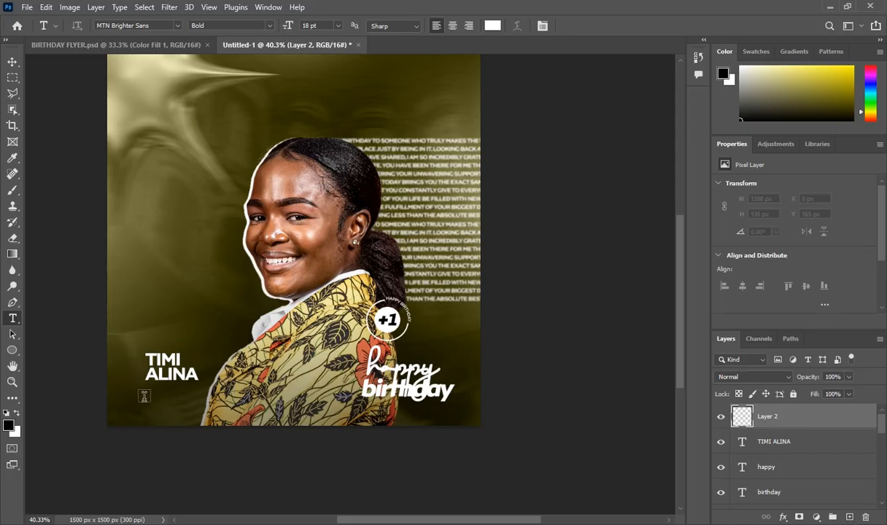
click(147, 396)
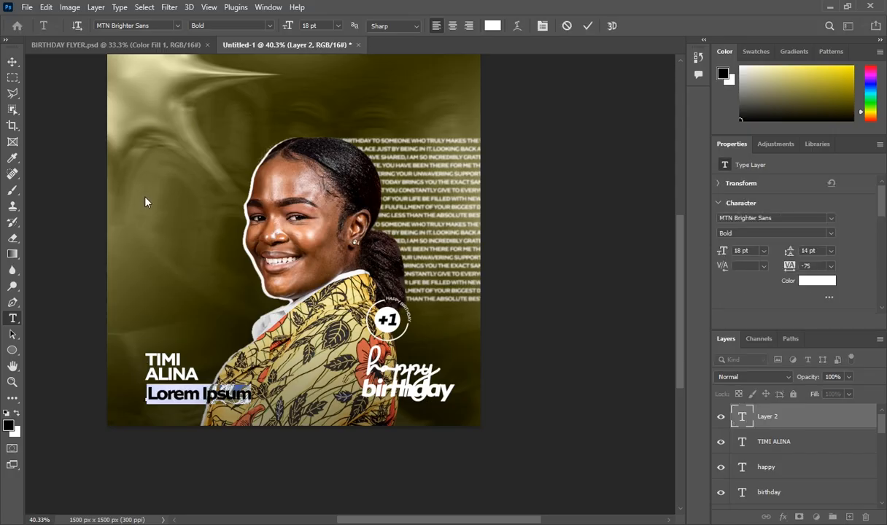
Make the placeholder all caps, Regular, 10 pt, then select MESSAGE 2 in SOURCE FILES
key(ctrl)
key(ctrl+shift+k)
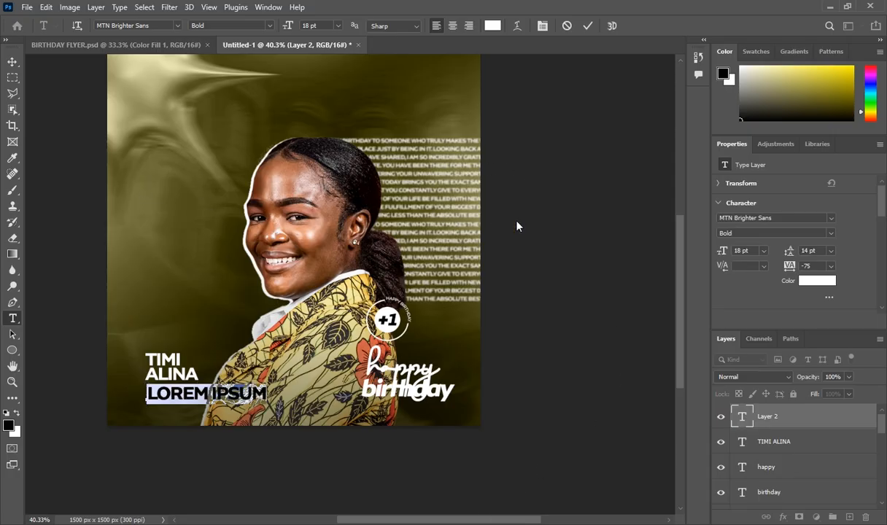
click(802, 233)
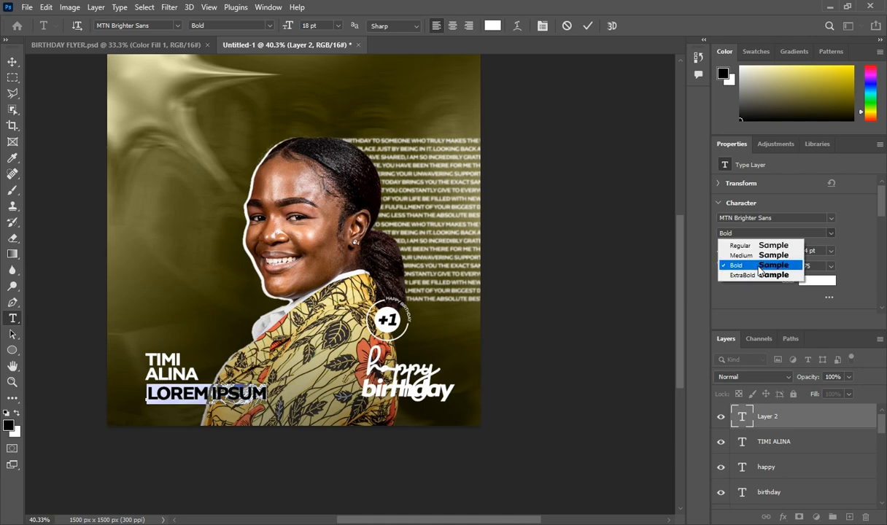
click(761, 248)
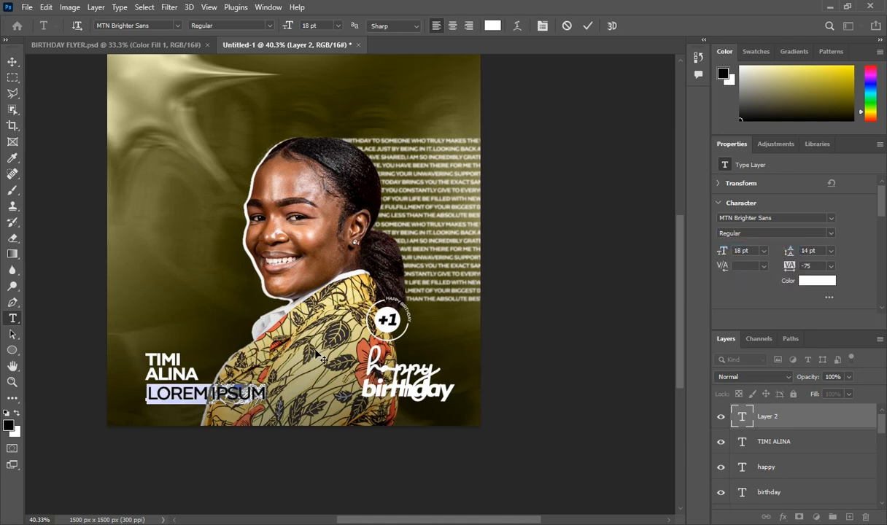
click(763, 251)
click(751, 305)
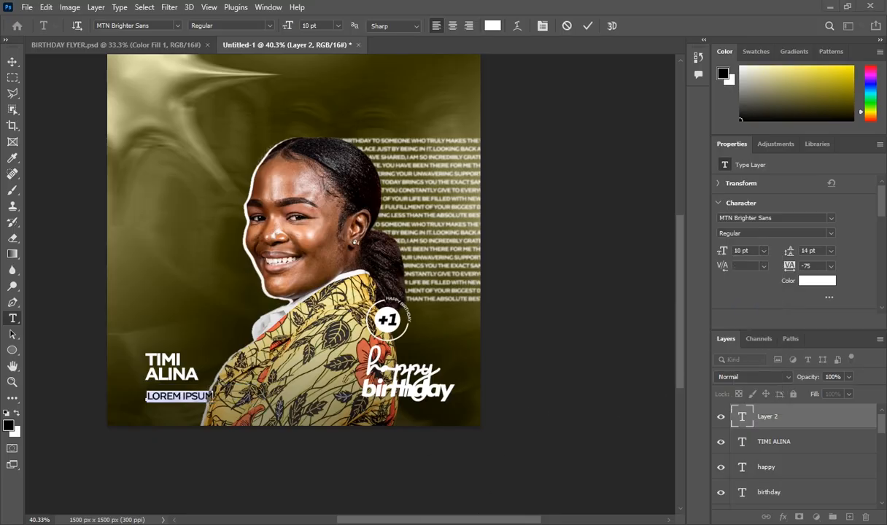
key(alt+Tab)
click(382, 247)
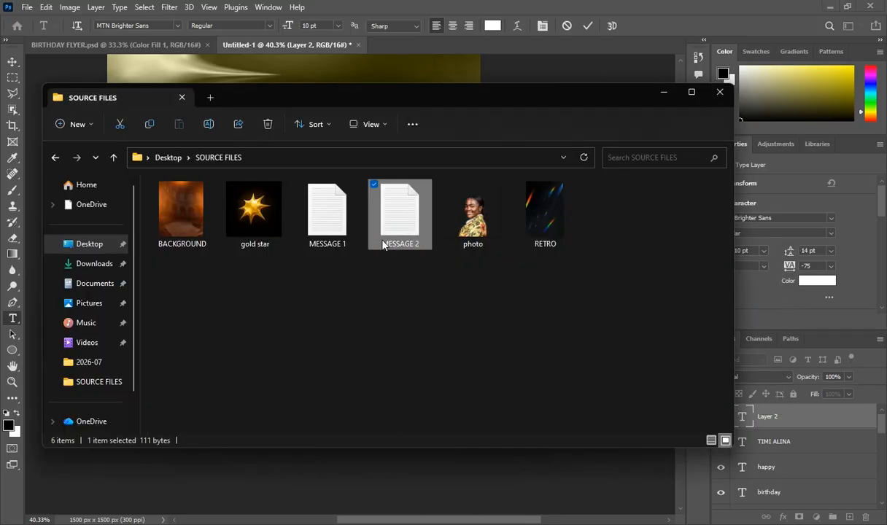
Open MESSAGE 2 in Notepad, then minimize Notepad and the SOURCE FILES folder
double_click(382, 246)
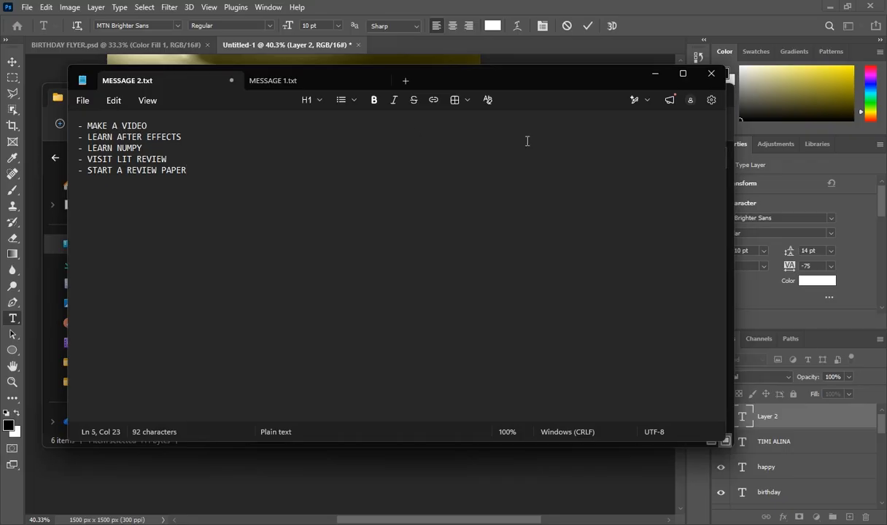
click(655, 75)
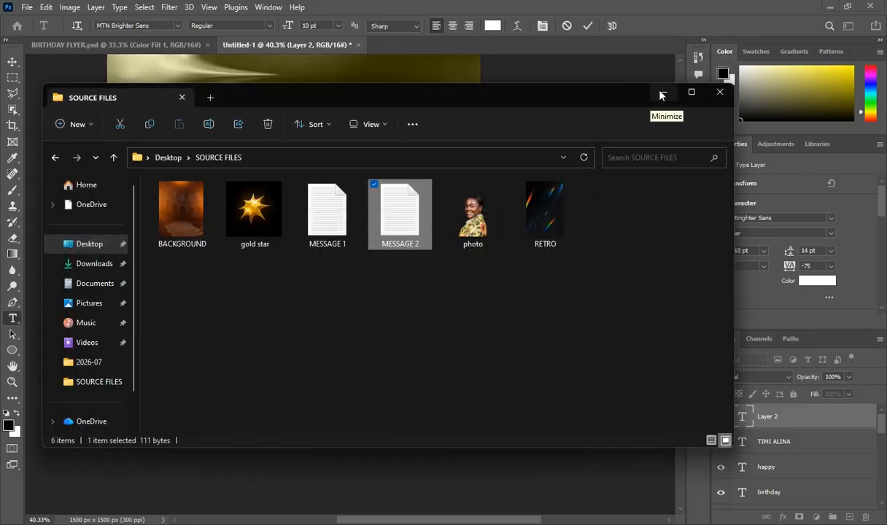
click(662, 92)
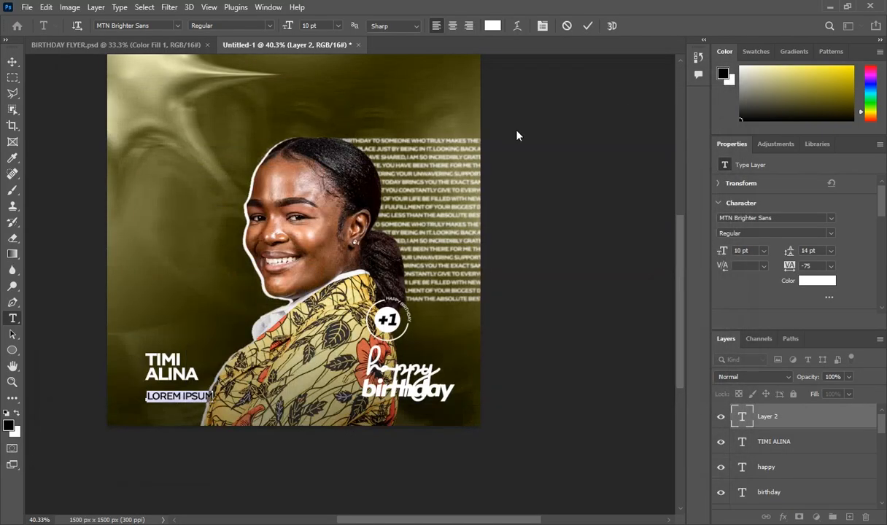
Paste the MAY GOD BLESS paragraph from BIRTHDAY FLYER.psd over the LOREM IPSUM placeholder
click(117, 42)
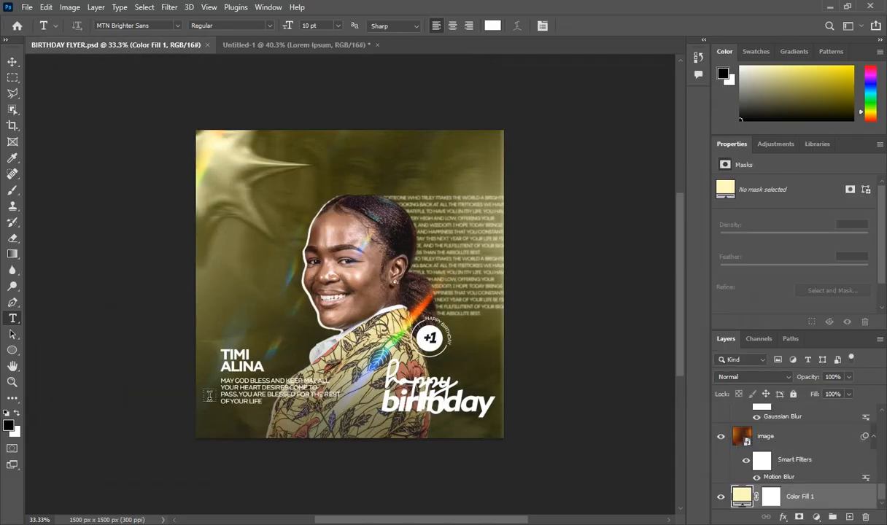
click(220, 380)
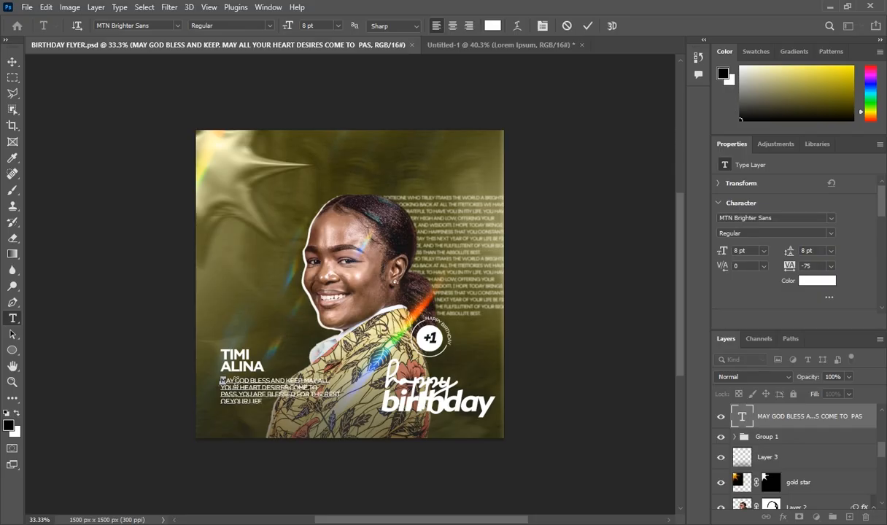
drag(220, 380, 267, 406)
key(ctrl+c)
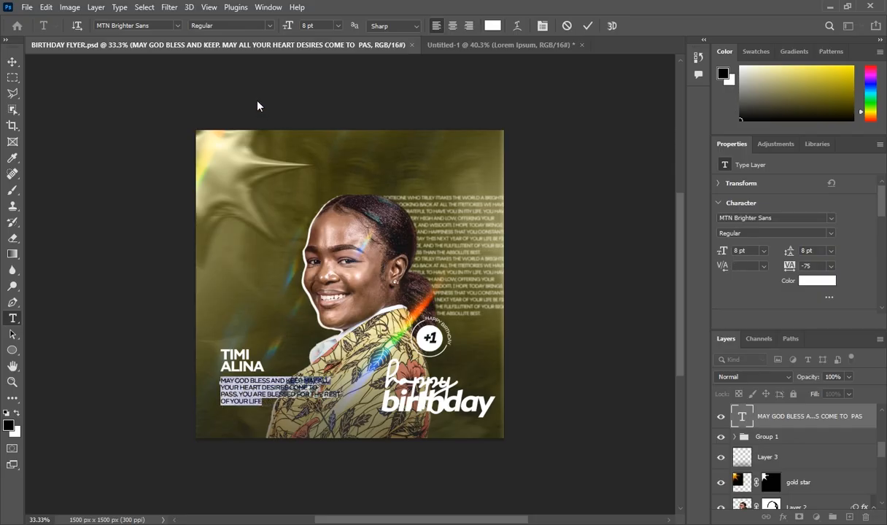
click(450, 49)
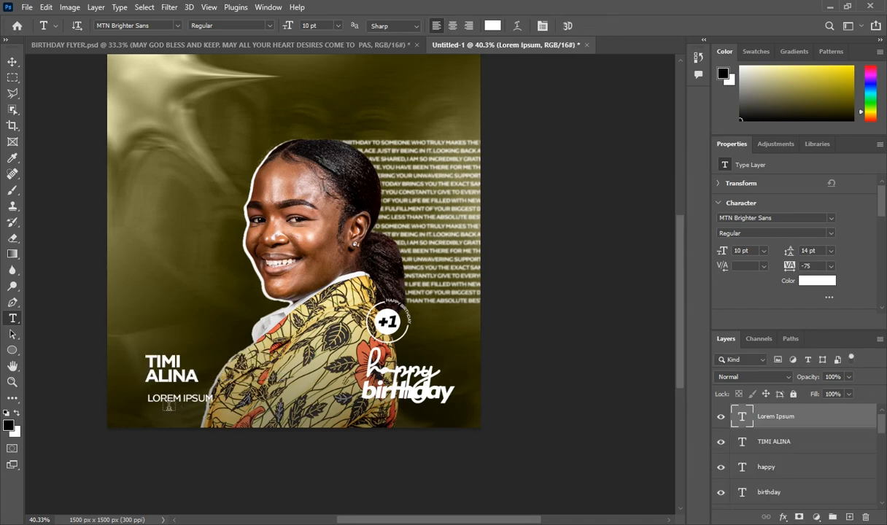
drag(147, 398, 230, 406)
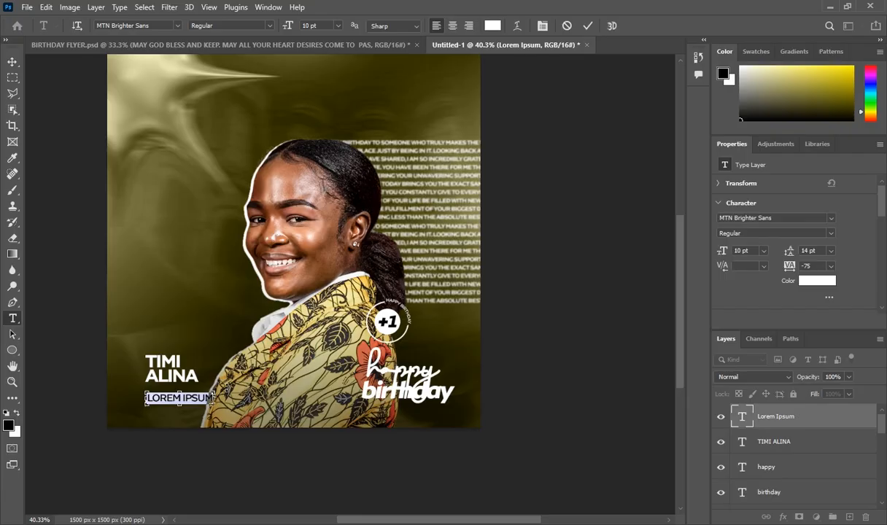
key(ctrl+v)
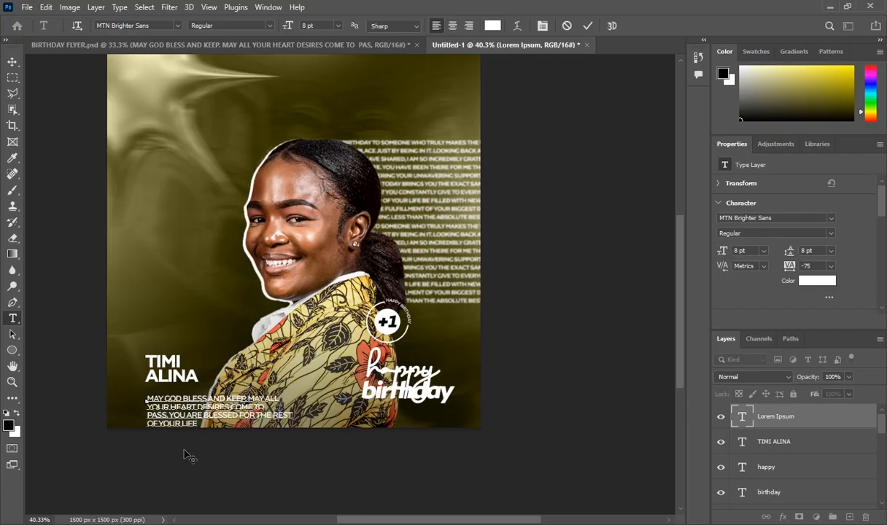
Move the blessing up closer to the name, commit it, and add an empty layer on top
drag(183, 449, 182, 440)
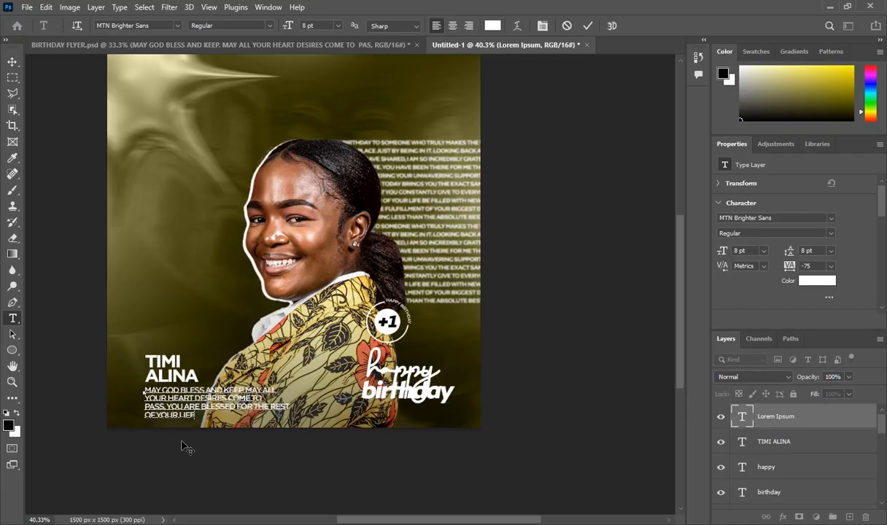
click(761, 421)
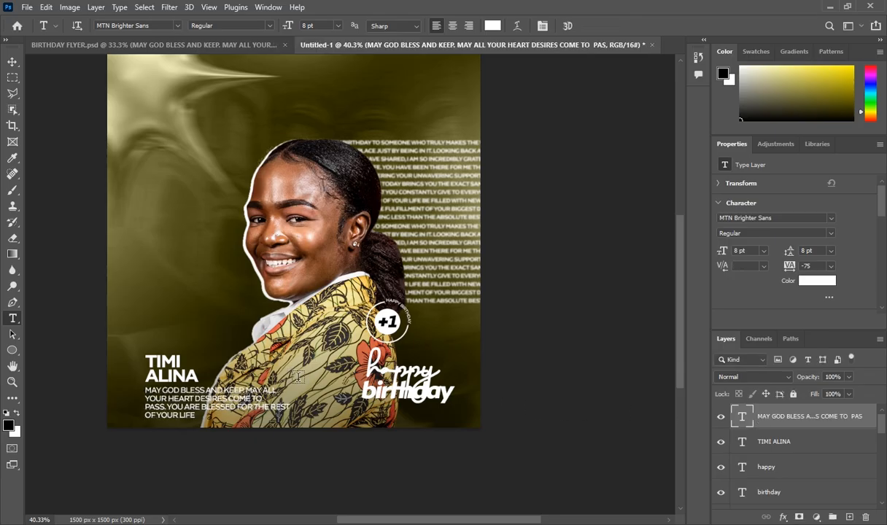
scroll(289, 358, up, 1)
scroll(299, 347, down, 1)
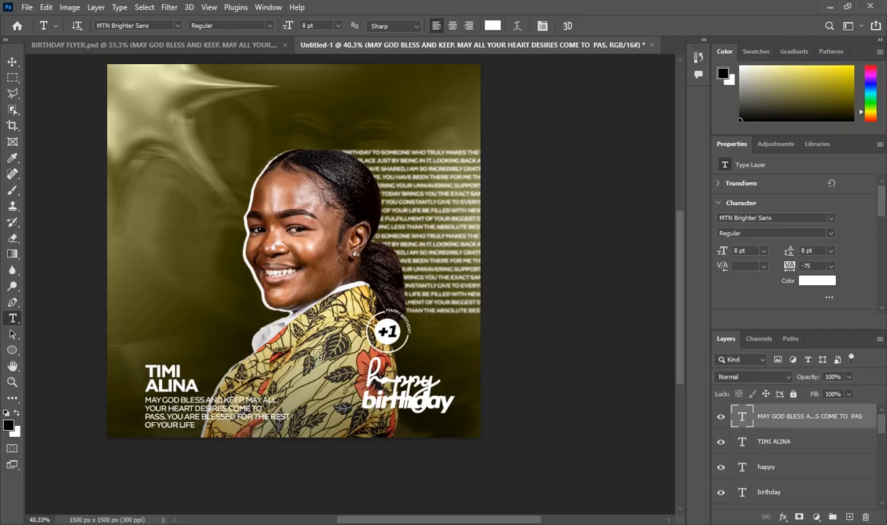
click(226, 48)
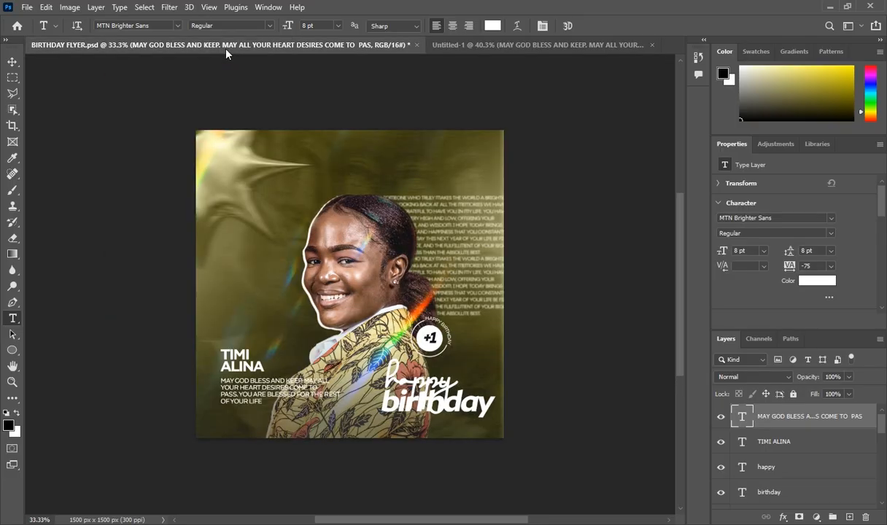
click(445, 46)
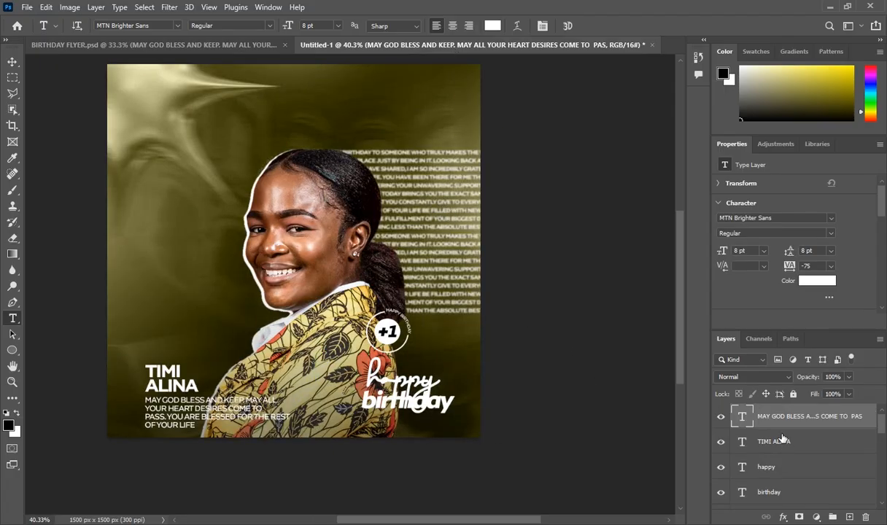
click(849, 517)
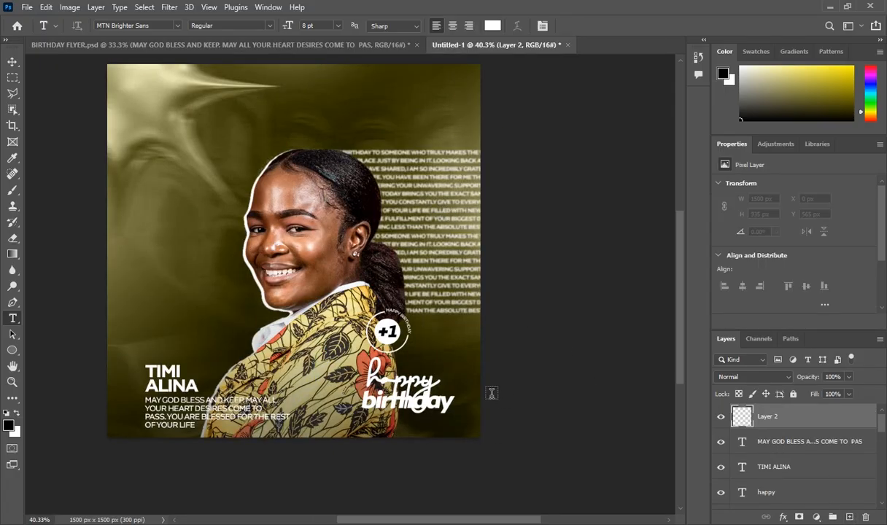
Draw a rectangle covering the whole canvas with the Rectangle tool
scroll(330, 414, up, 1)
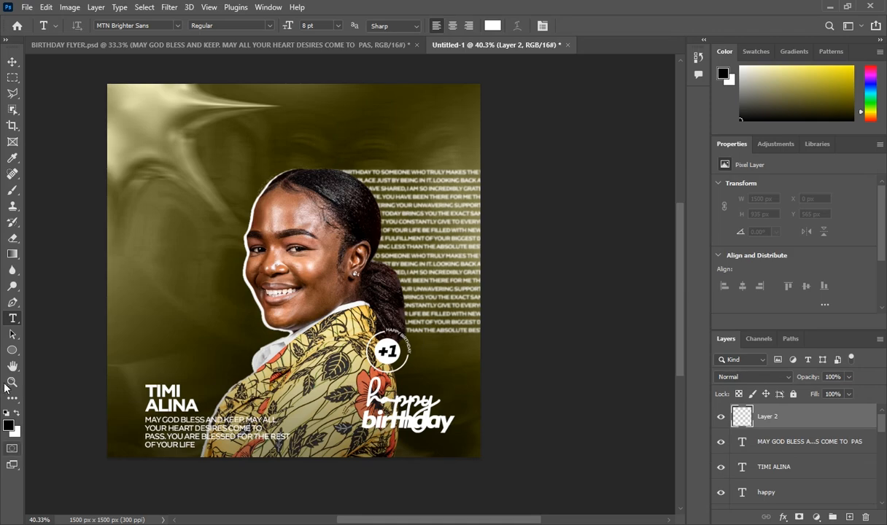
click(12, 353)
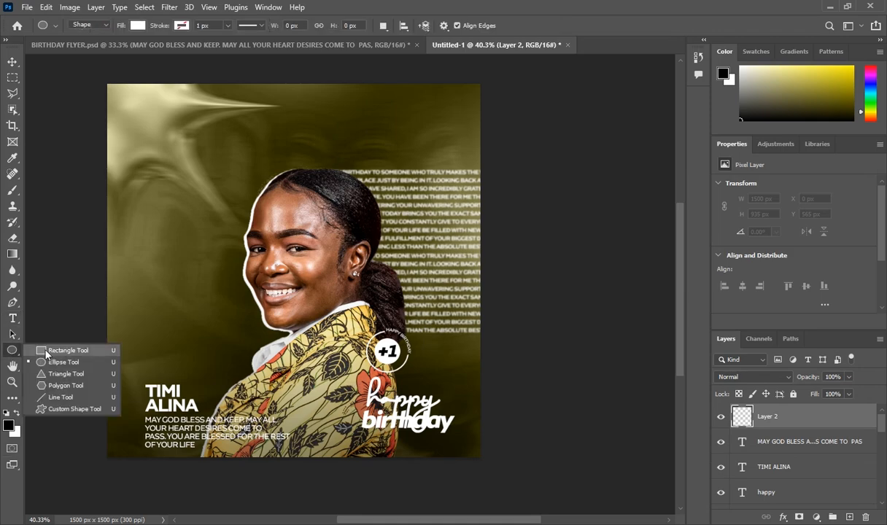
click(46, 353)
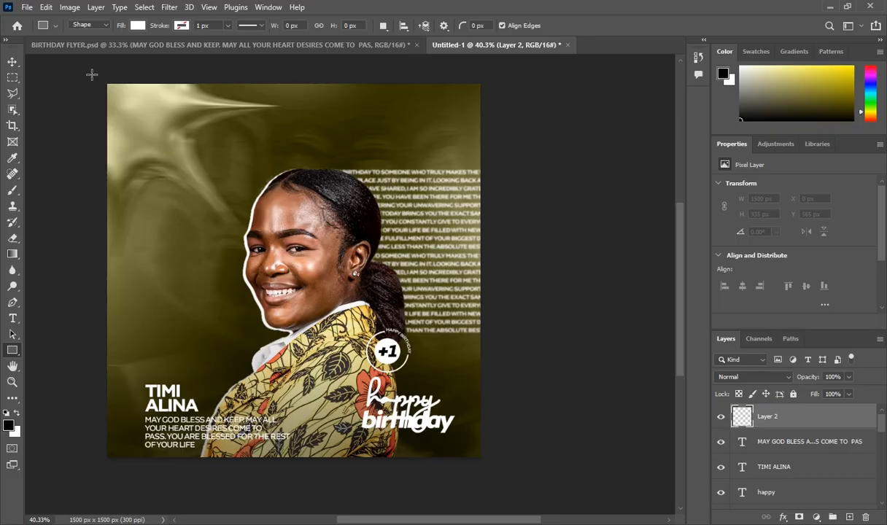
drag(92, 75, 501, 479)
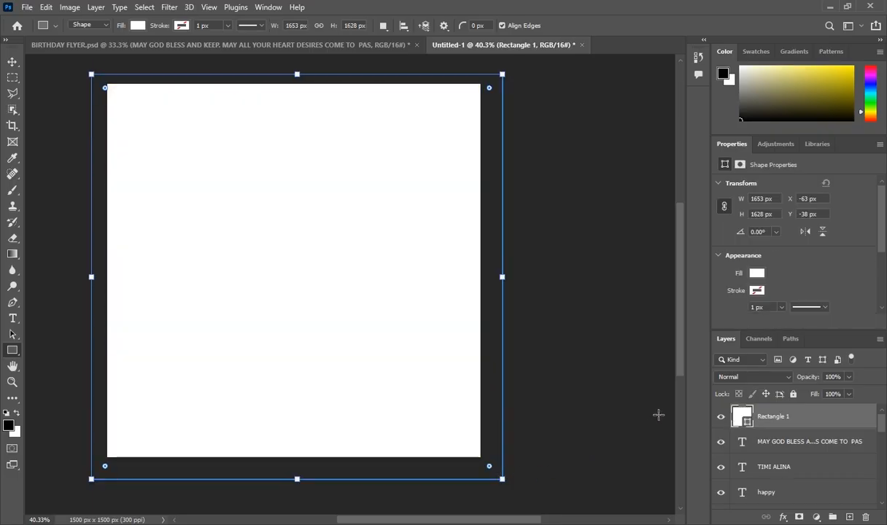
Fill the rectangle with grey #8b8b8b and convert it to a smart object
click(756, 273)
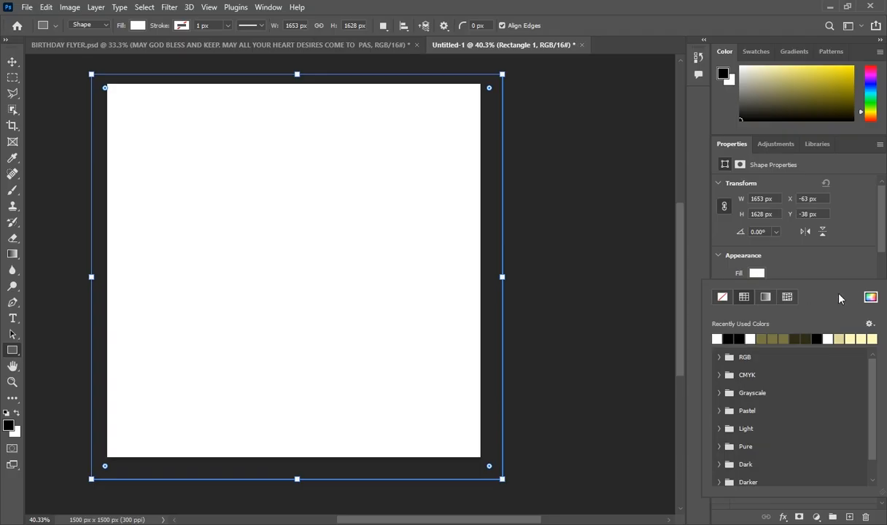
click(870, 297)
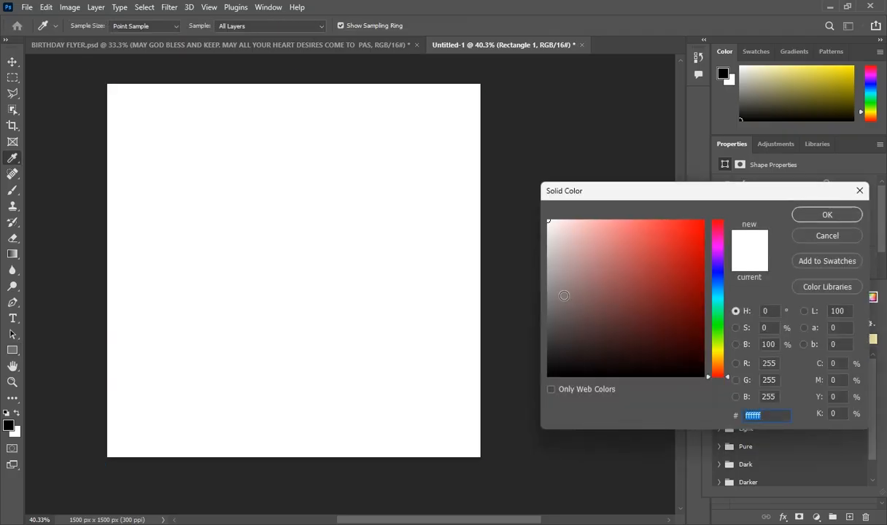
drag(557, 295, 534, 291)
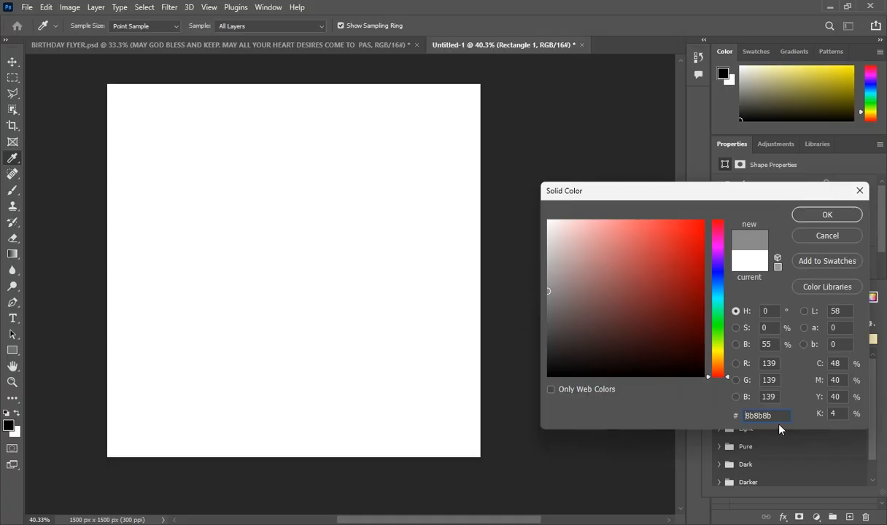
click(827, 216)
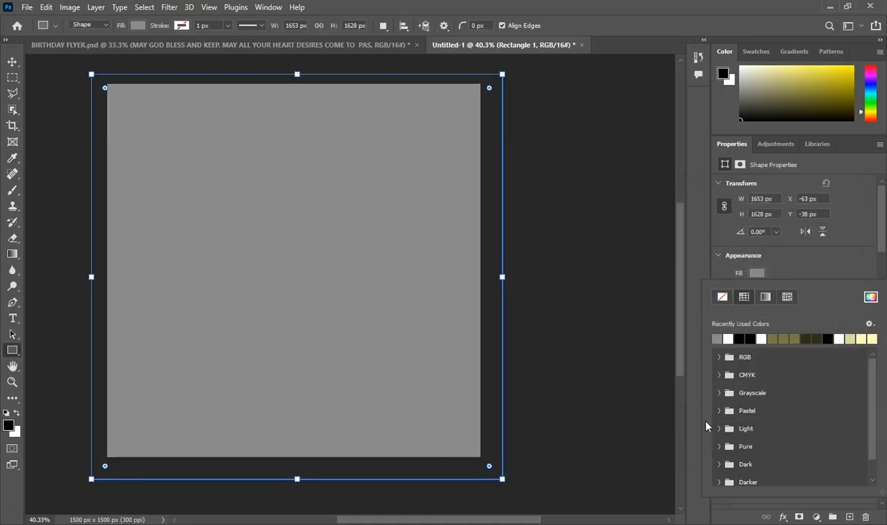
click(697, 423)
right_click(722, 398)
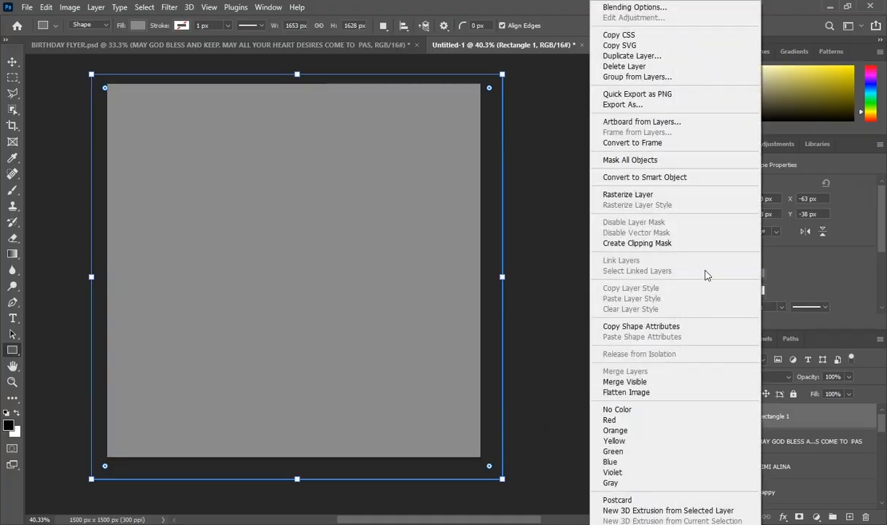
click(664, 182)
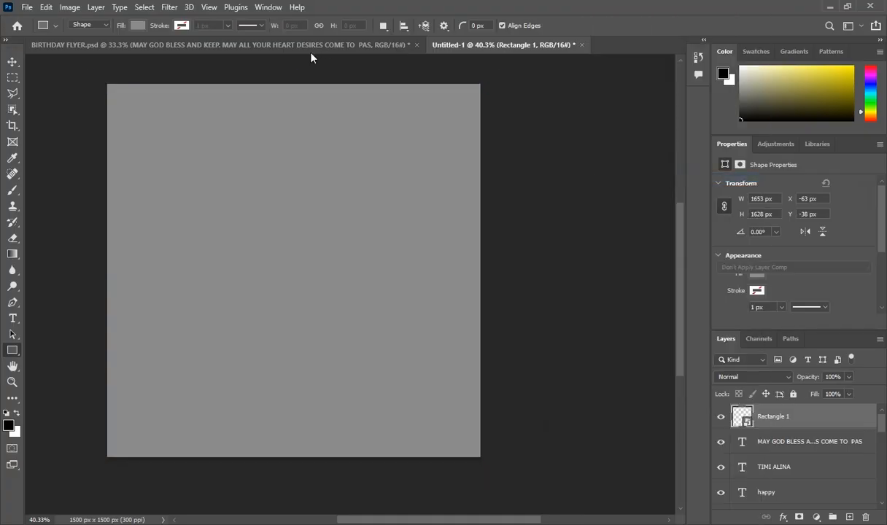
Apply Add Noise at 12.5% Gaussian to the grey rectangle
click(168, 7)
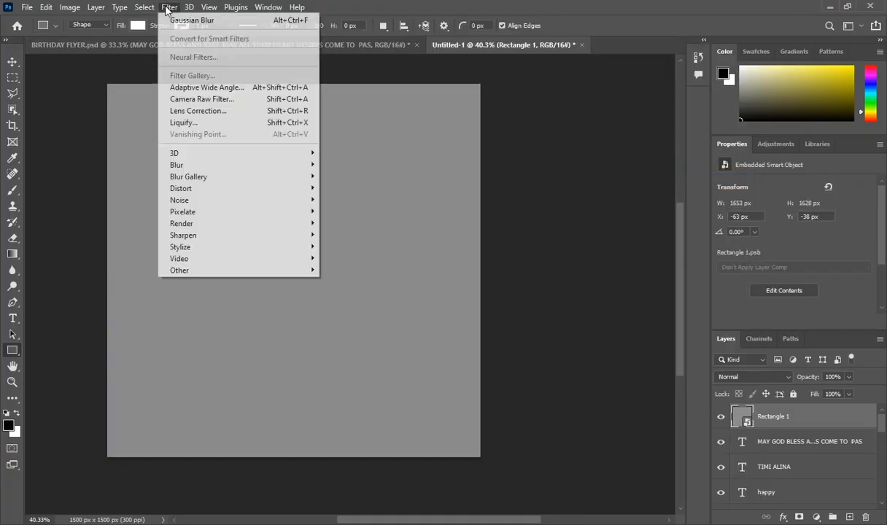
mouse_move(224, 201)
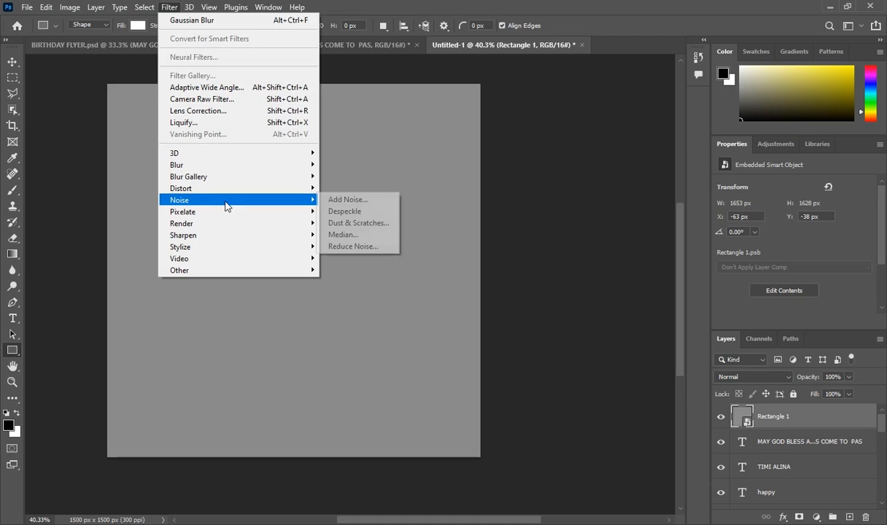
click(332, 198)
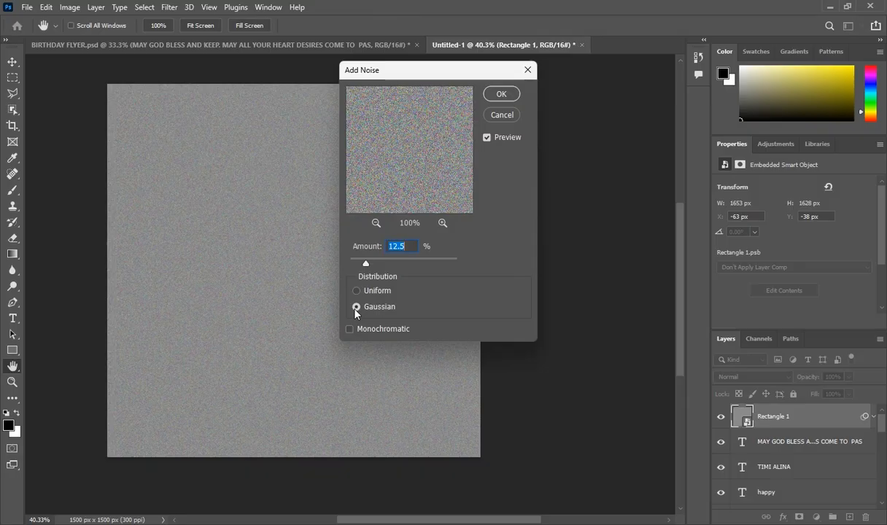
click(501, 93)
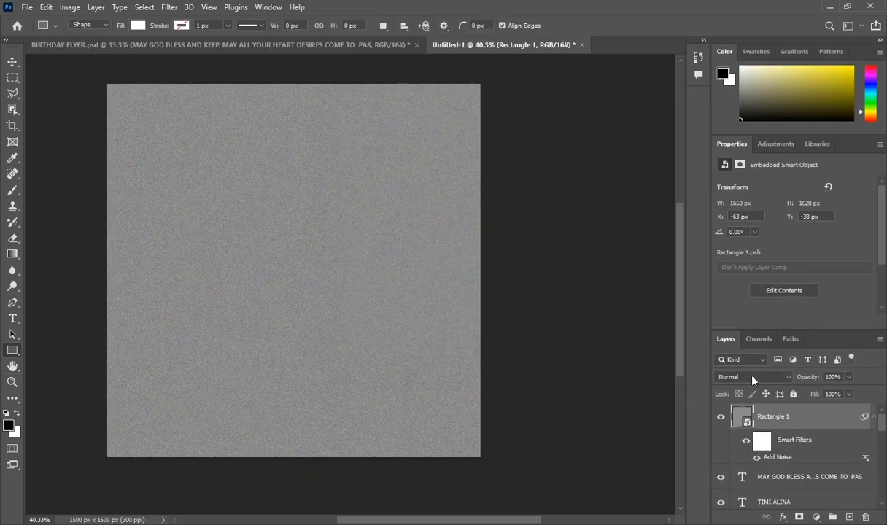
Blend the noise layer in Saturation at 40% opacity and add an empty layer above
click(753, 377)
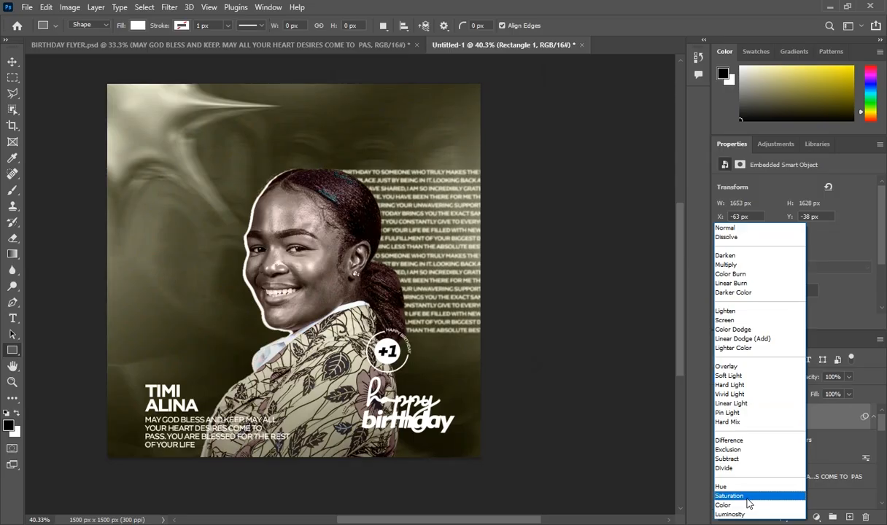
click(747, 503)
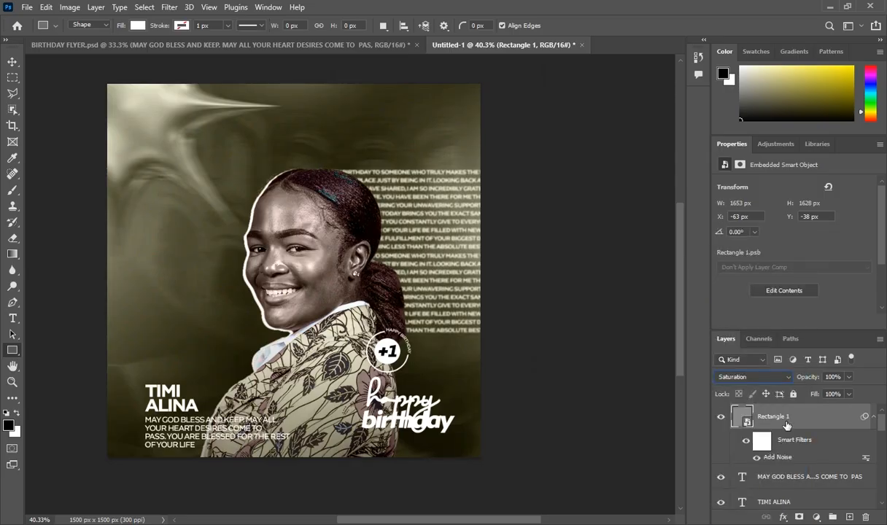
click(849, 377)
click(808, 392)
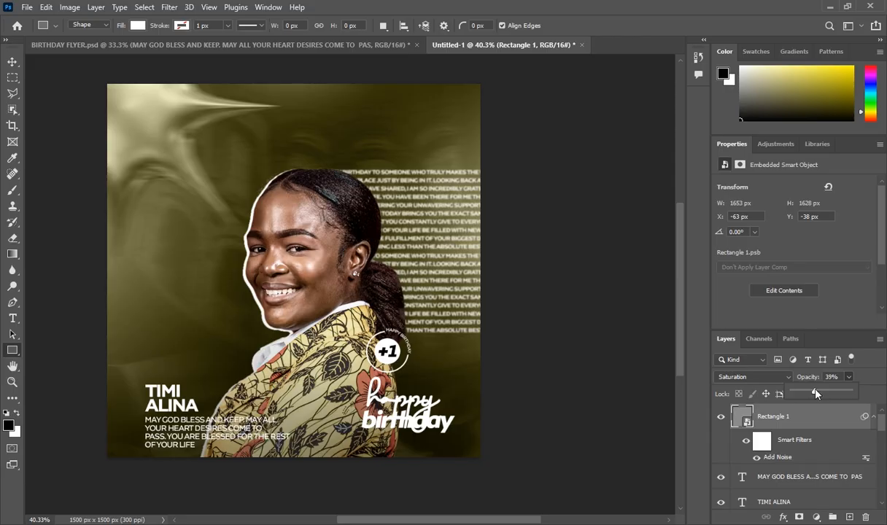
drag(816, 393, 816, 394)
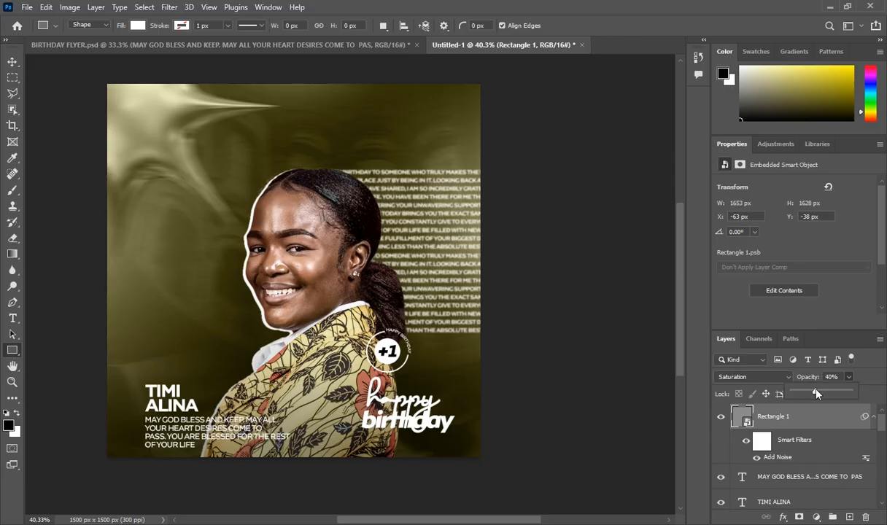
click(781, 424)
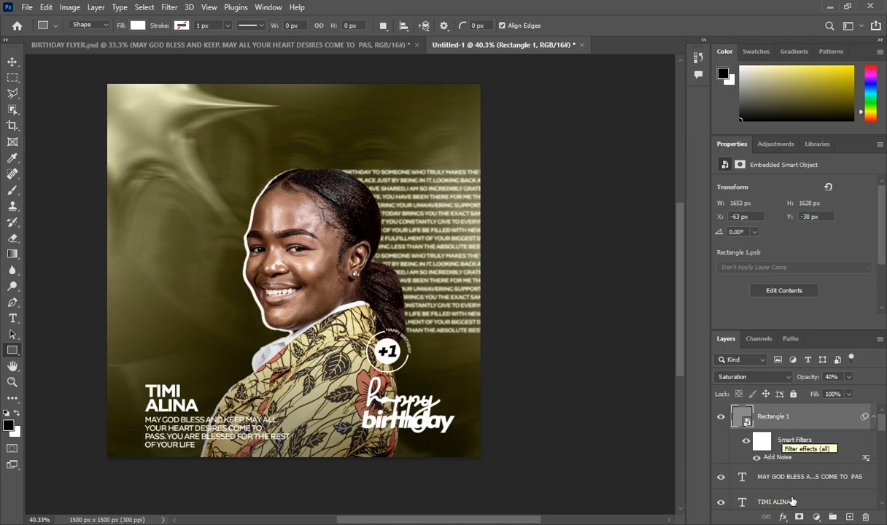
click(846, 516)
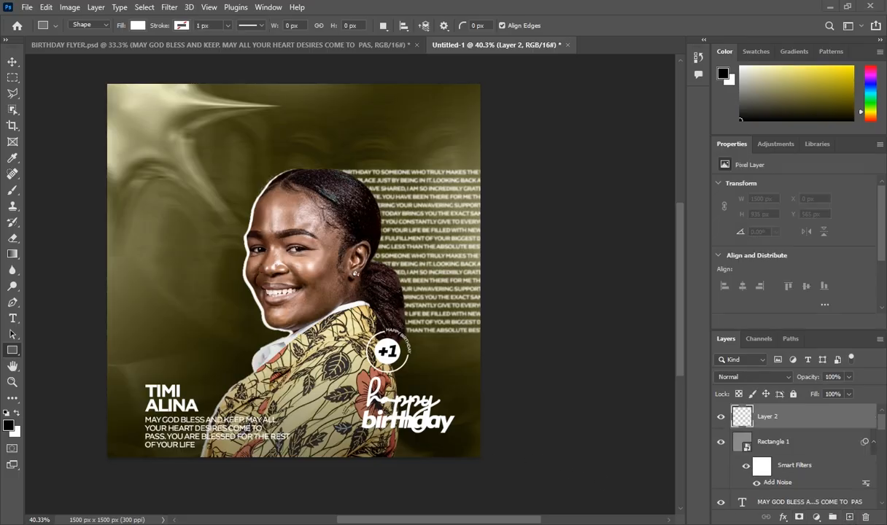
Place RETRO.jpg over the flyer, stretch it to the canvas edges, and set it to Screen
key(alt+Tab)
drag(535, 224, 405, 496)
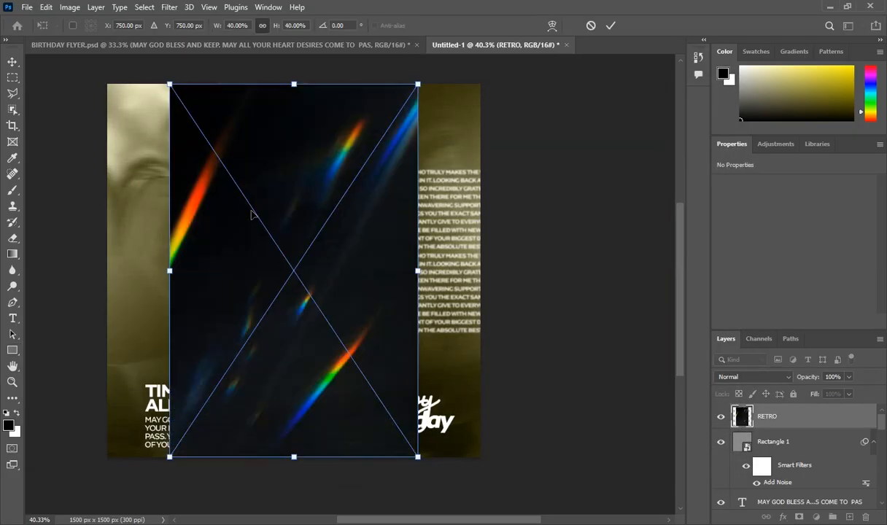
drag(171, 270, 107, 270)
drag(417, 269, 479, 269)
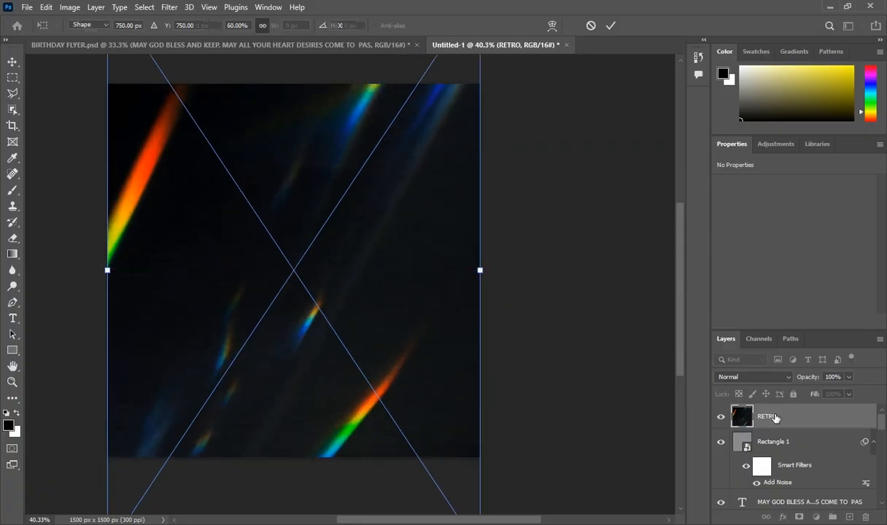
key(Return)
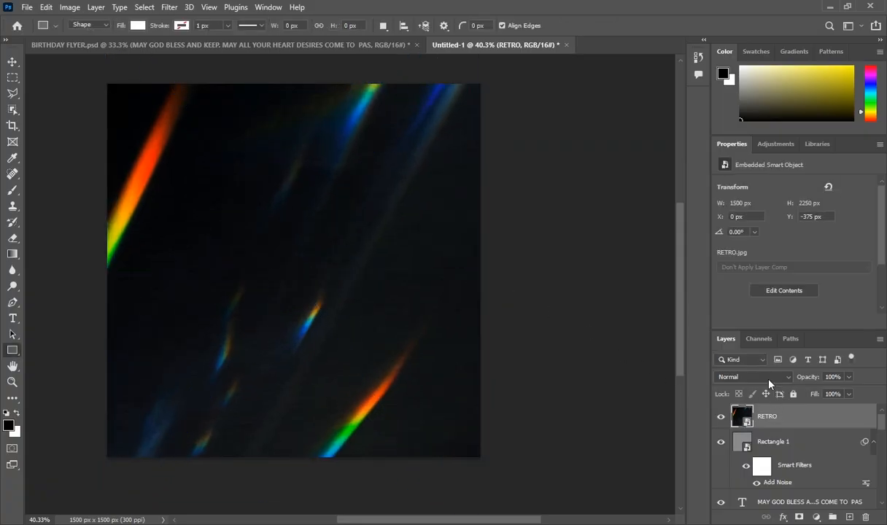
click(768, 380)
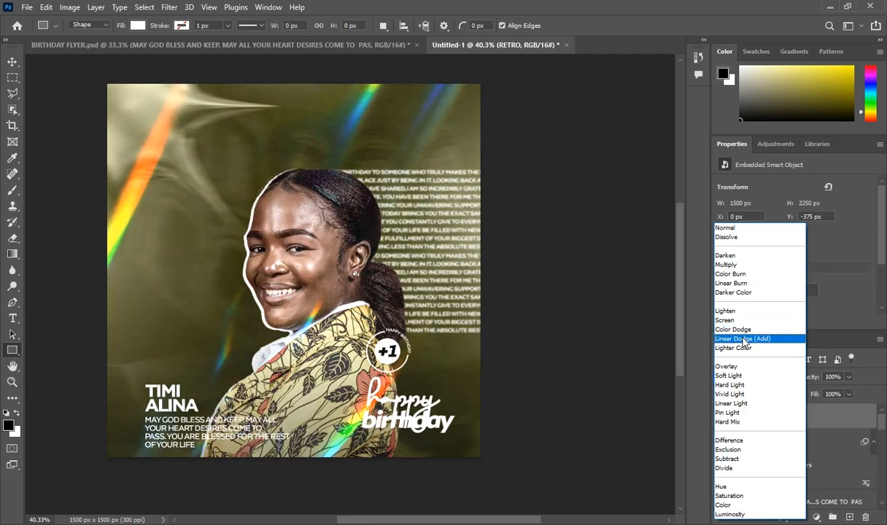
click(740, 320)
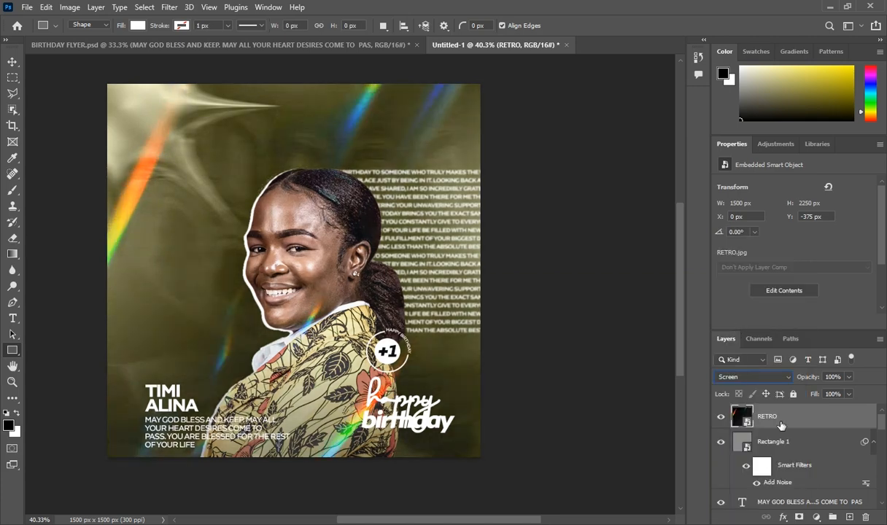